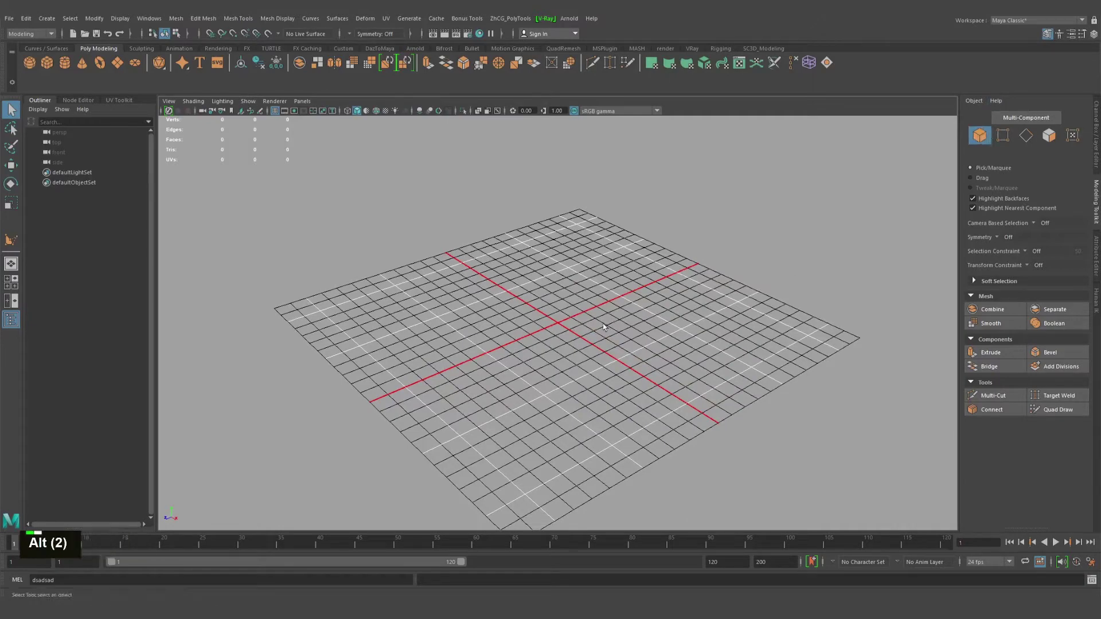
# Create a polygon cube at the centre of the grid.
pyautogui.keyDown('alt'); pyautogui.moveTo(604, 328); pyautogui.dragTo(646, 358, button='right'); pyautogui.keyUp('alt')
pyautogui.keyDown('alt'); pyautogui.moveTo(645, 359); pyautogui.dragTo(664, 329, button='middle'); pyautogui.keyUp('alt')
pyautogui.keyDown('alt'); pyautogui.moveTo(626, 345); pyautogui.dragTo(639, 356, button='right'); pyautogui.keyUp('alt')
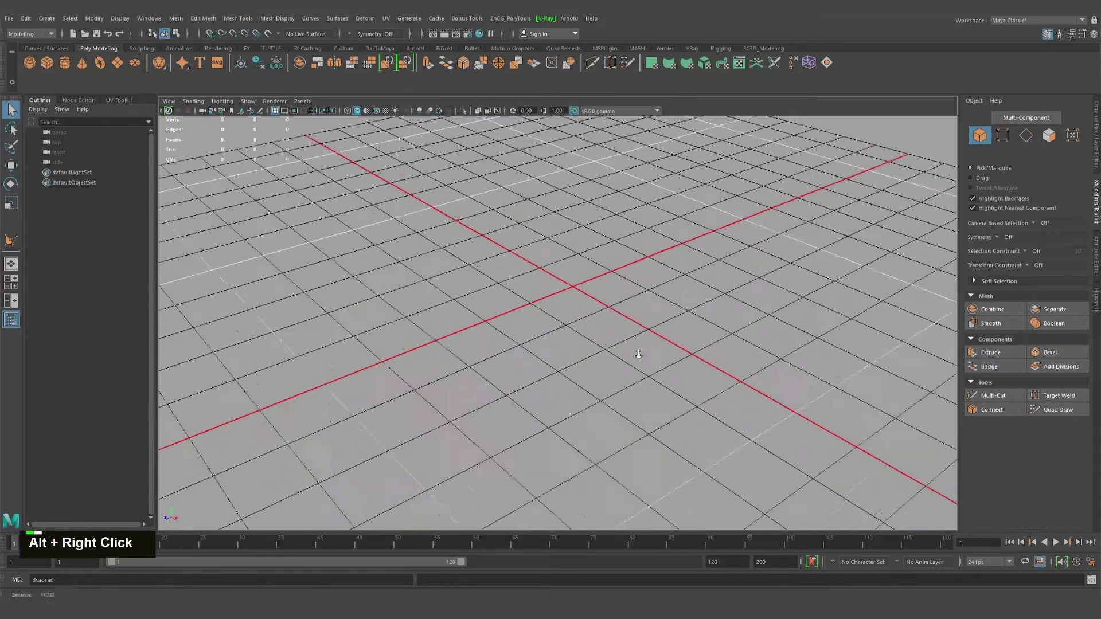
pyautogui.keyDown('alt'); pyautogui.moveTo(637, 355); pyautogui.dragTo(646, 337); pyautogui.keyUp('alt')
pyautogui.keyDown('alt'); pyautogui.moveTo(647, 337); pyautogui.dragTo(683, 361, button='middle'); pyautogui.keyUp('alt')
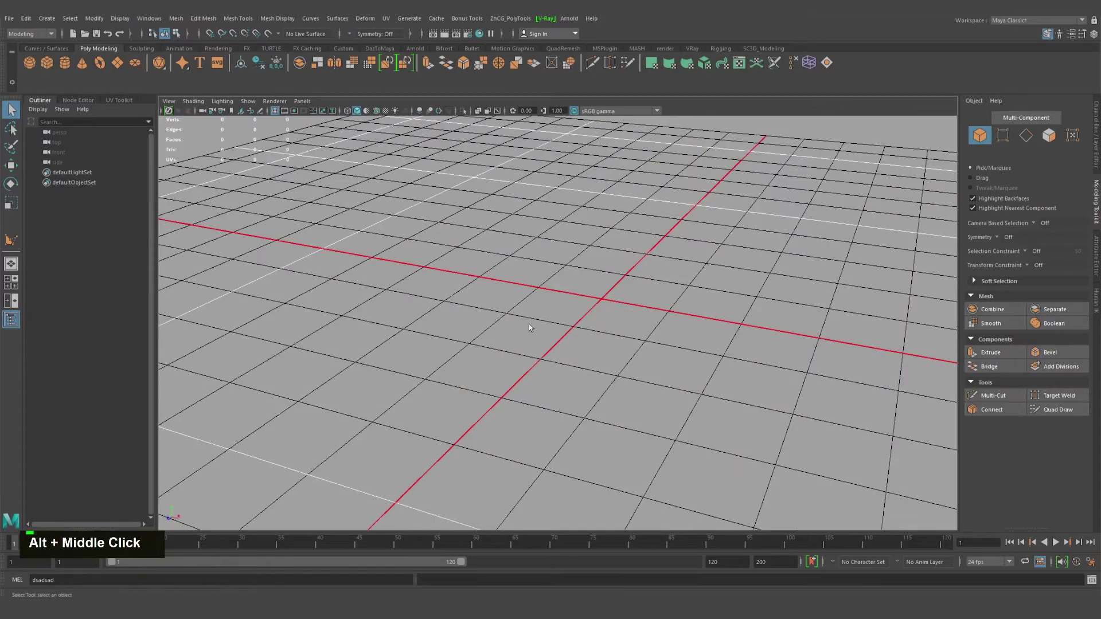
pyautogui.keyDown('shift'); pyautogui.moveTo(600, 298); pyautogui.dragTo(710, 312, button='right'); pyautogui.keyUp('shift')
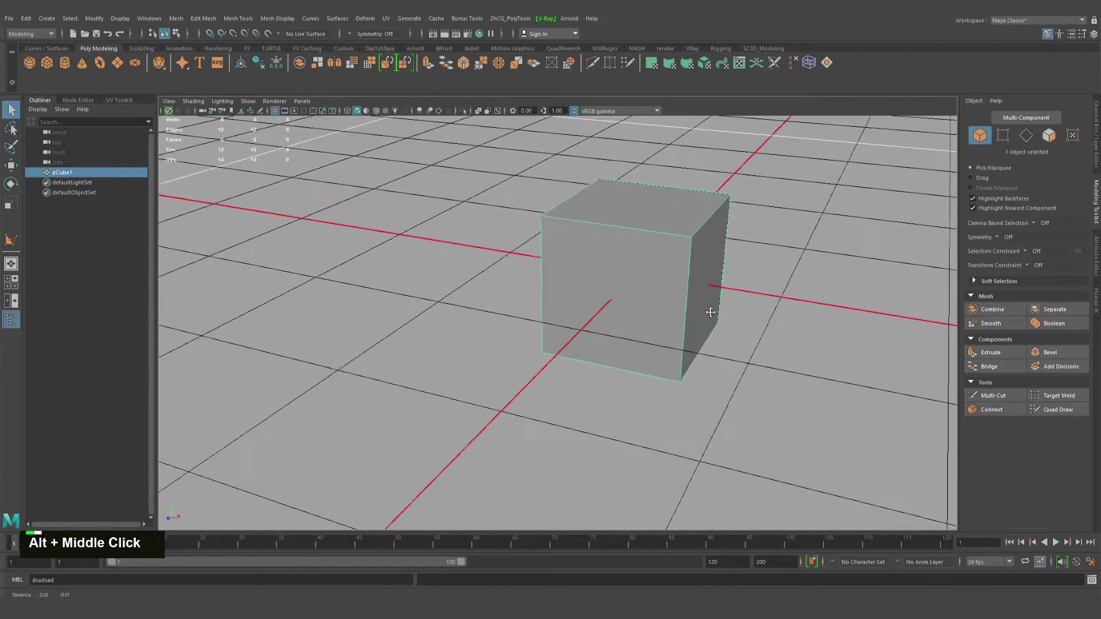
# Add divisions to the cube with the Divisions value set to 3.
pyautogui.keyDown('alt'); pyautogui.moveTo(710, 313); pyautogui.dragTo(672, 324, button='middle'); pyautogui.keyUp('alt')
pyautogui.keyDown('alt'); pyautogui.moveTo(626, 320); pyautogui.dragTo(644, 329, button='right'); pyautogui.keyUp('alt')
pyautogui.keyDown('alt'); pyautogui.moveTo(644, 329); pyautogui.dragTo(611, 330); pyautogui.keyUp('alt')
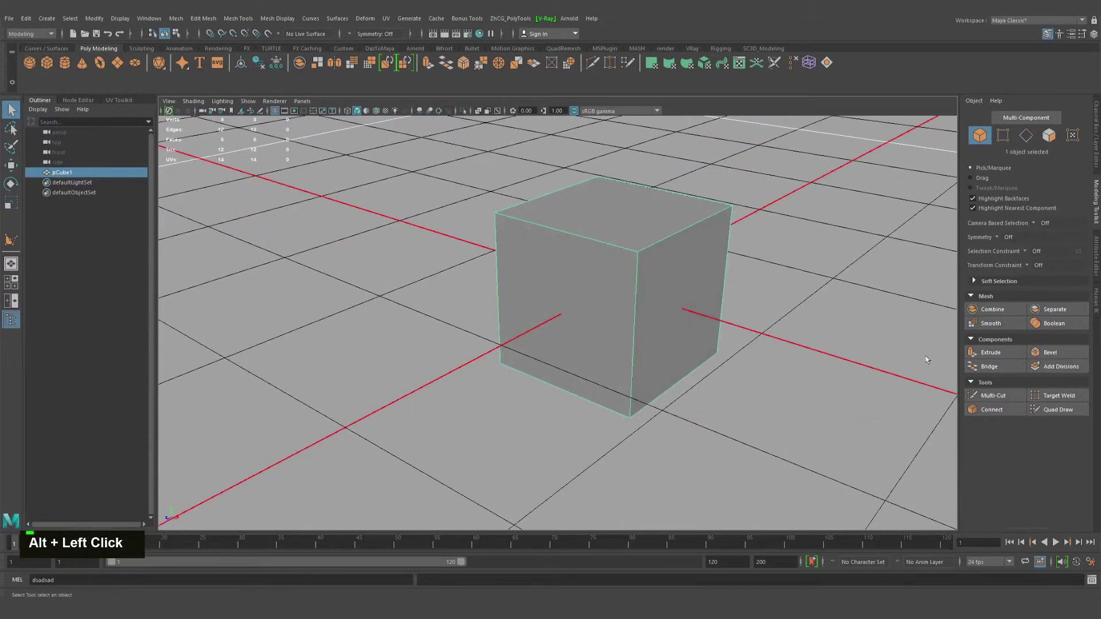
pyautogui.click(1045, 371)
pyautogui.moveTo(678, 187); pyautogui.dragTo(694, 186)
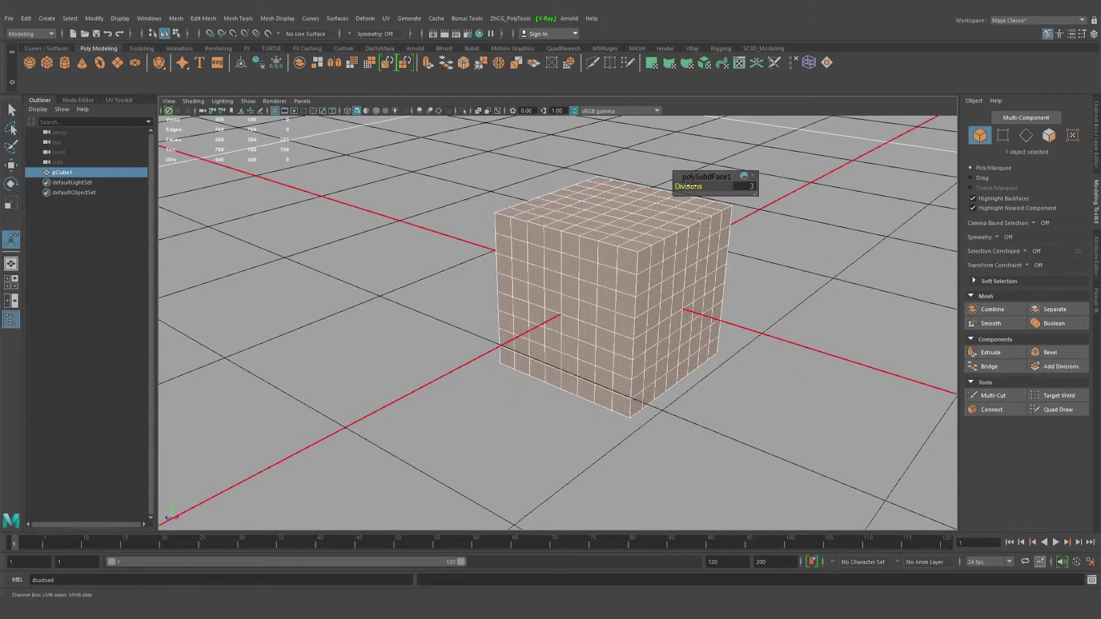
# Return the subdivided cube to object selection mode and select it as a whole object.
pyautogui.moveTo(668, 237); pyautogui.dragTo(694, 218, button='right')
pyautogui.keyDown('alt'); pyautogui.moveTo(694, 218); pyautogui.dragTo(679, 259); pyautogui.keyUp('alt')
pyautogui.keyDown('alt'); pyautogui.moveTo(680, 259); pyautogui.dragTo(650, 282, button='middle'); pyautogui.keyUp('alt')
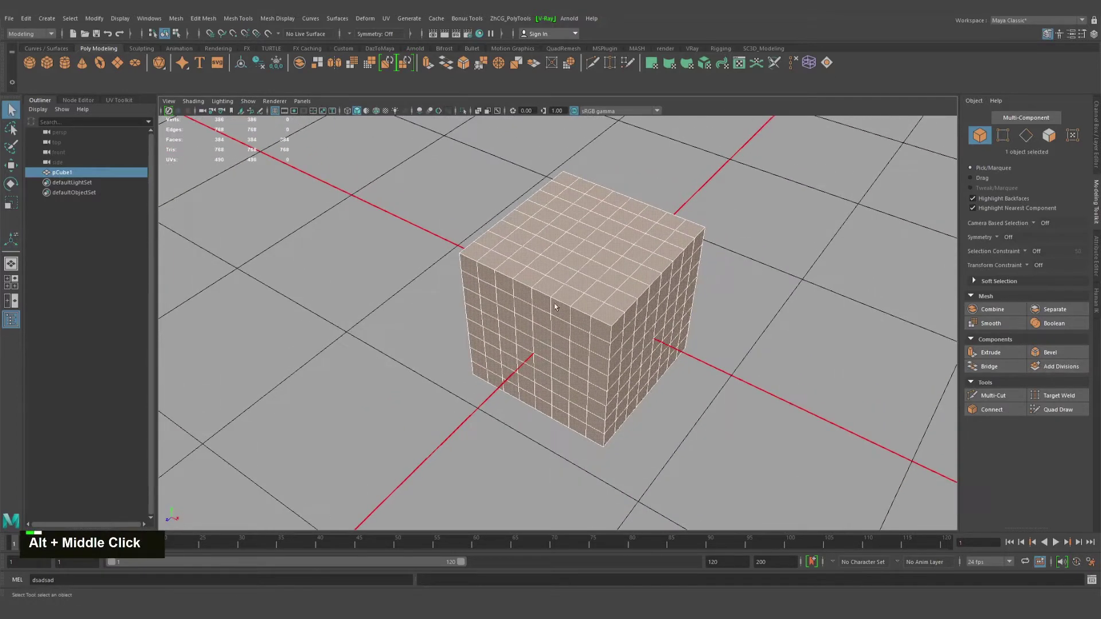
pyautogui.keyDown('alt'); pyautogui.moveTo(619, 271); pyautogui.dragTo(644, 265, button='right'); pyautogui.keyUp('alt')
pyautogui.click(640, 252)
pyautogui.keyDown('alt'); pyautogui.moveTo(682, 374); pyautogui.dragTo(672, 351); pyautogui.keyUp('alt')
pyautogui.keyDown('alt'); pyautogui.moveTo(673, 353); pyautogui.dragTo(631, 322, button='middle'); pyautogui.keyUp('alt')
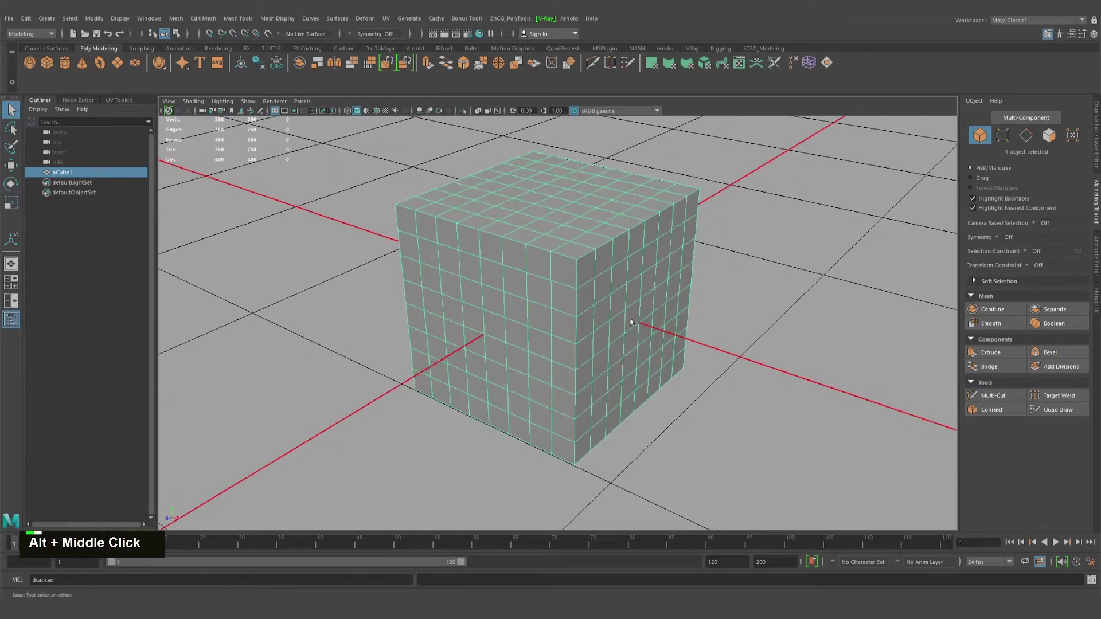
pyautogui.keyDown('alt'); pyautogui.moveTo(772, 308); pyautogui.dragTo(815, 328, button='middle'); pyautogui.keyUp('alt')
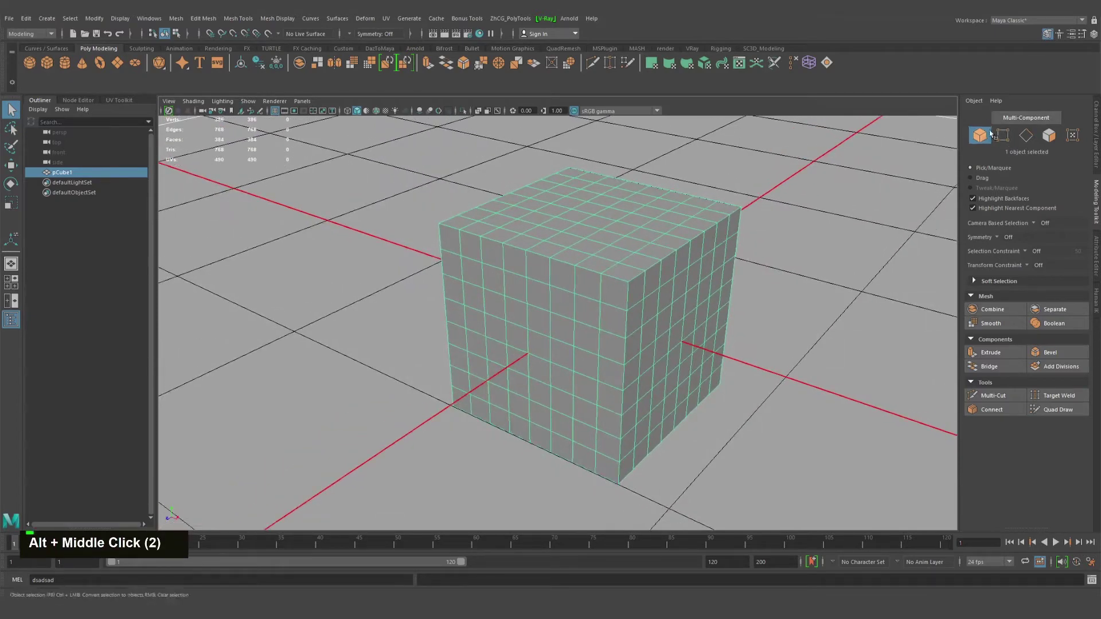
pyautogui.click(979, 136)
pyautogui.click(979, 137)
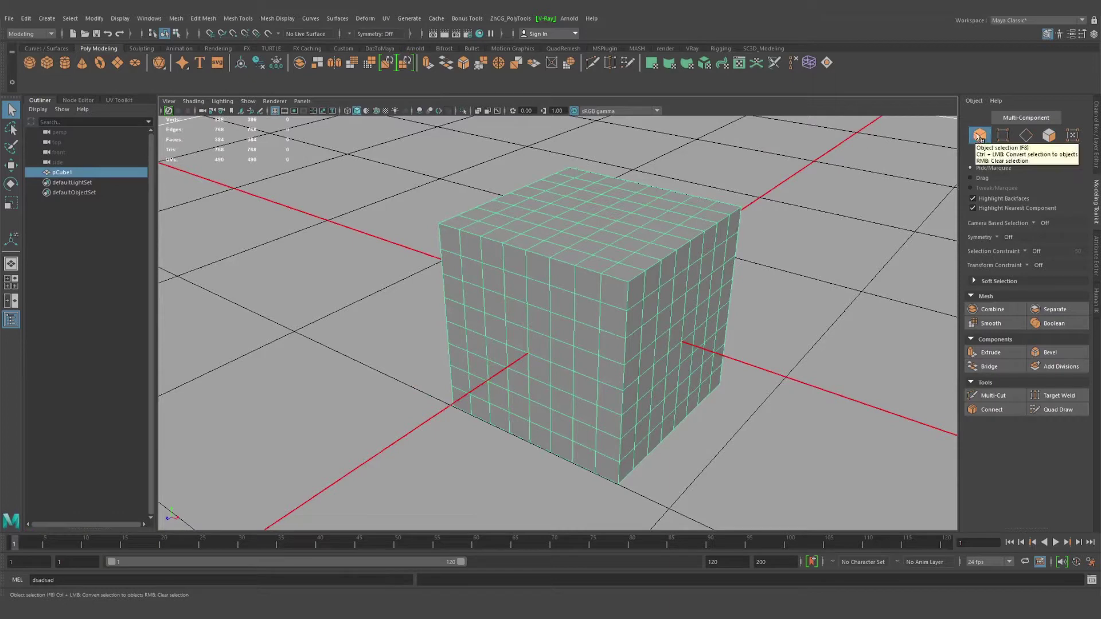
pyautogui.click(978, 137)
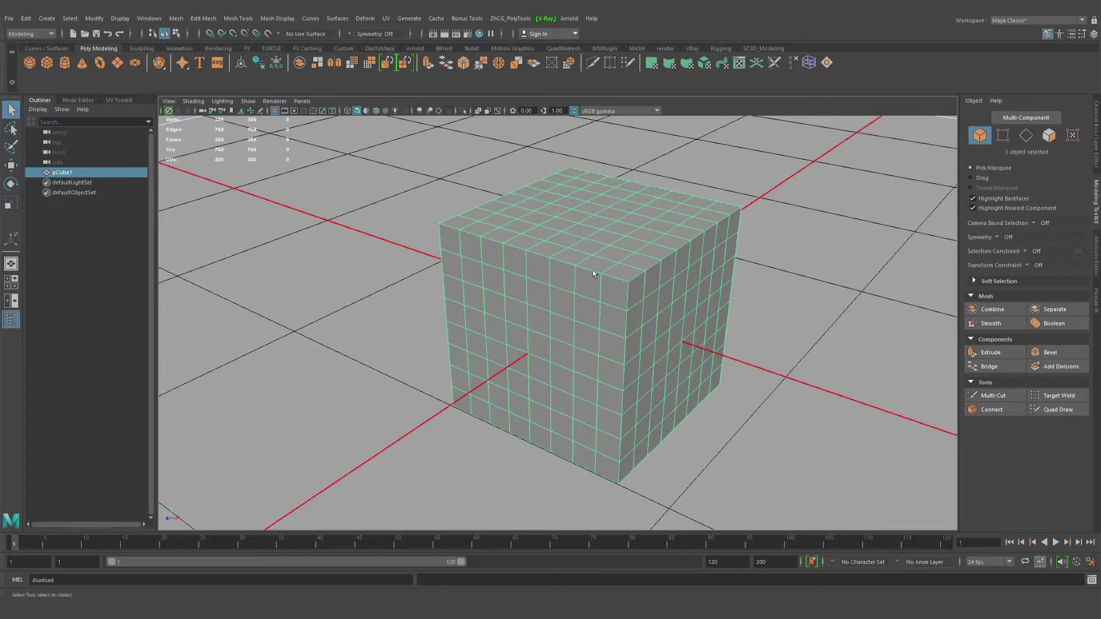
# Duplicate the subdivided cube, move one copy aside along the X axis, and delete the duplicate again.
pyautogui.scroll(-5, 594, 273)
pyautogui.press('w')
pyautogui.hotkey('ctrl', 'd')
pyautogui.moveTo(634, 332); pyautogui.dragTo(834, 436)
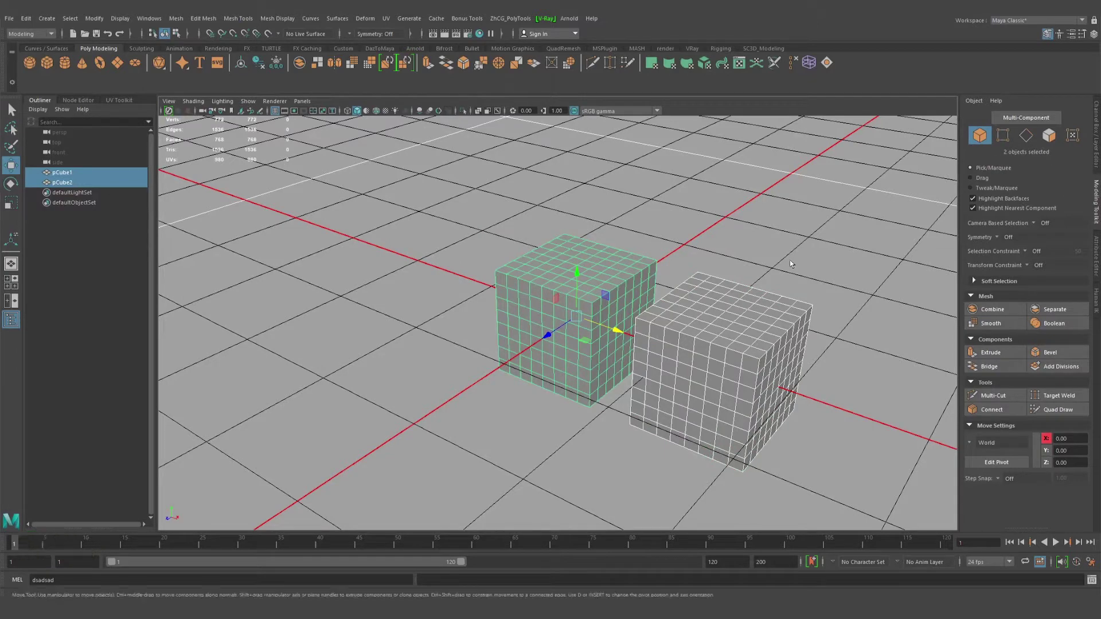
pyautogui.click(739, 299)
pyautogui.press('Delete')
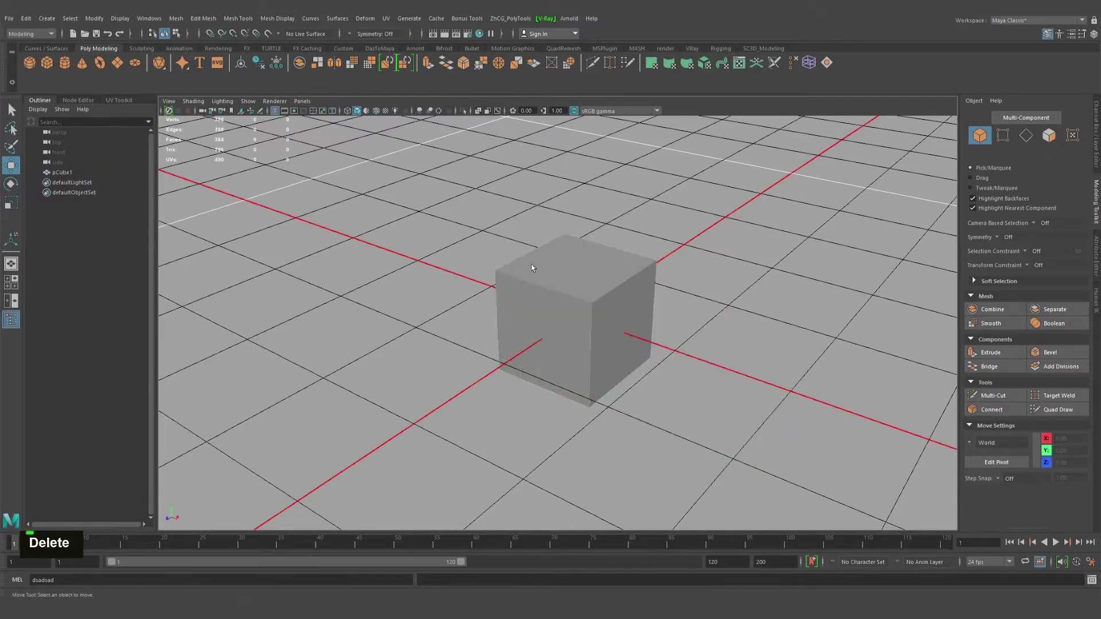
# Switch the cube to vertex selection mode and select the block of vertices around one corner of its top.
pyautogui.keyDown('alt'); pyautogui.moveTo(606, 299); pyautogui.dragTo(686, 291, button='right'); pyautogui.keyUp('alt')
pyautogui.keyDown('alt'); pyautogui.moveTo(685, 291); pyautogui.dragTo(653, 304, button='middle'); pyautogui.keyUp('alt')
pyautogui.keyDown('alt'); pyautogui.scroll(-2, 651, 300); pyautogui.keyUp('alt')
pyautogui.keyDown('alt'); pyautogui.moveTo(652, 299); pyautogui.dragTo(637, 296); pyautogui.keyUp('alt')
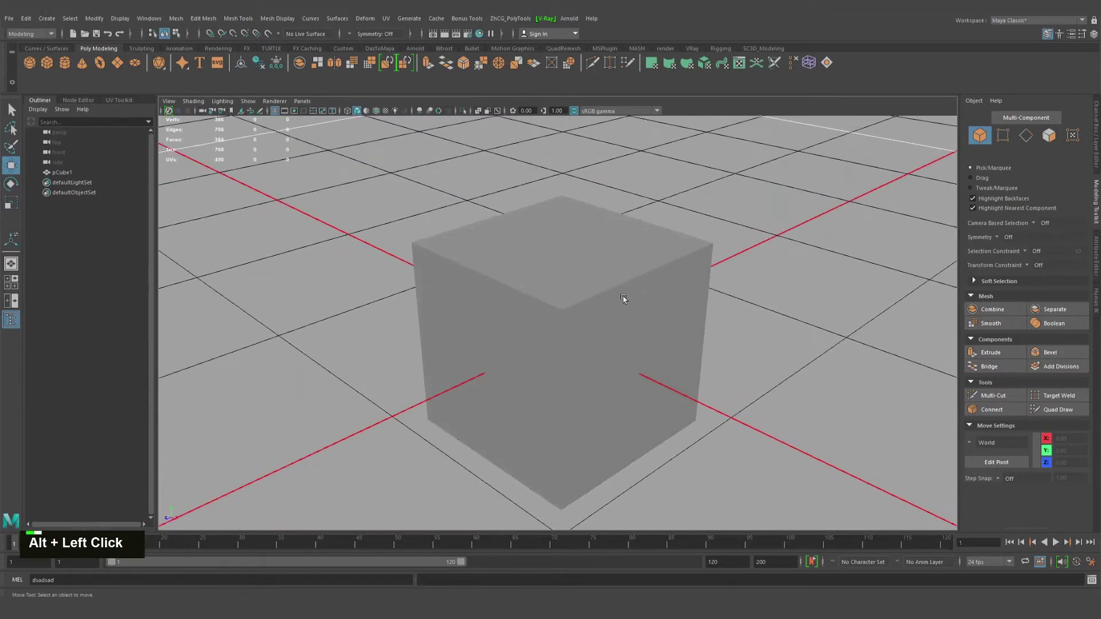
pyautogui.click(1003, 135)
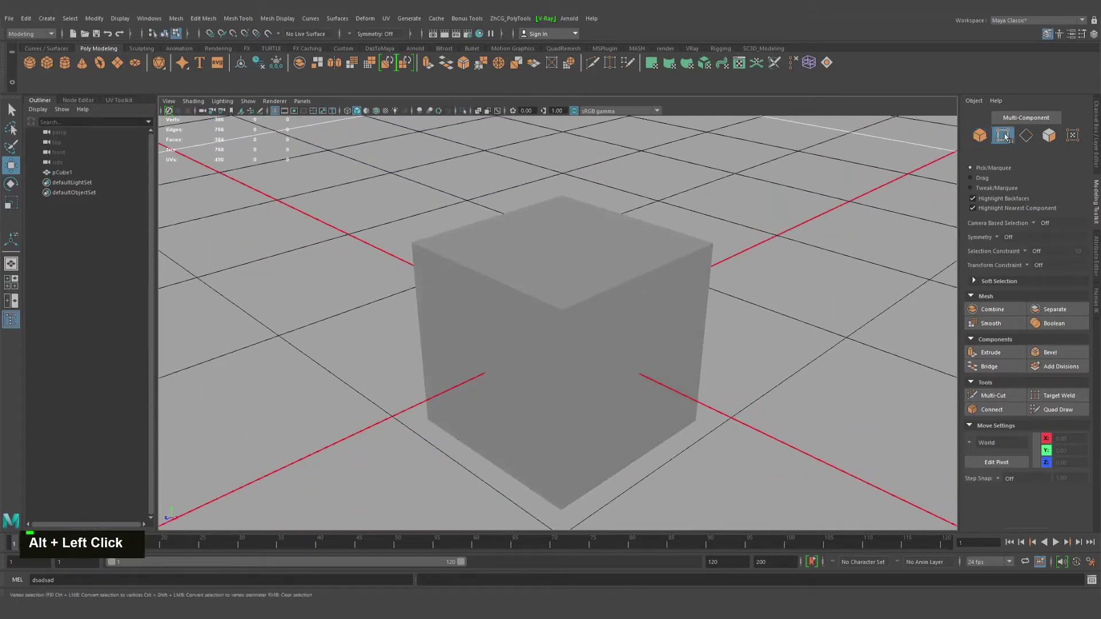
pyautogui.rightClick(458, 249)
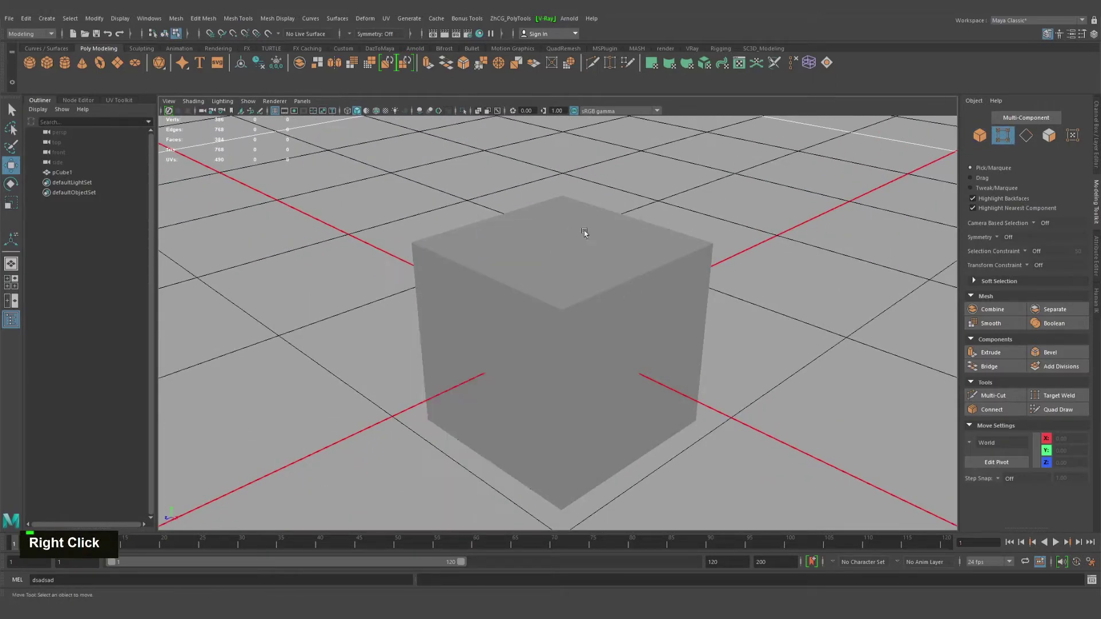
pyautogui.click(496, 230)
pyautogui.moveTo(450, 302); pyautogui.dragTo(493, 275, button='right')
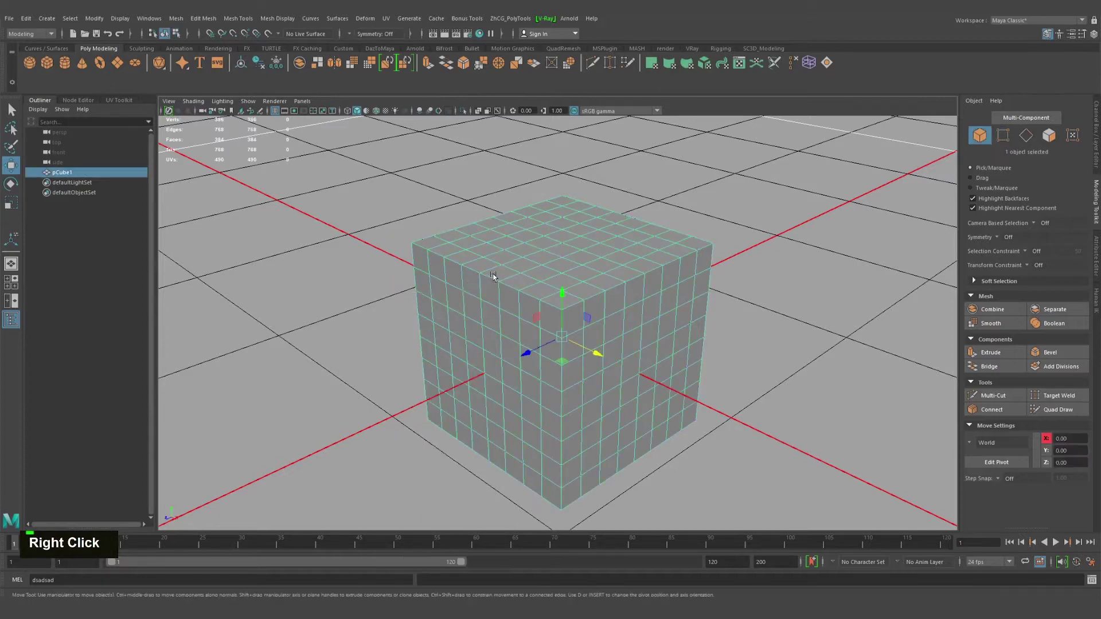
pyautogui.click(1004, 135)
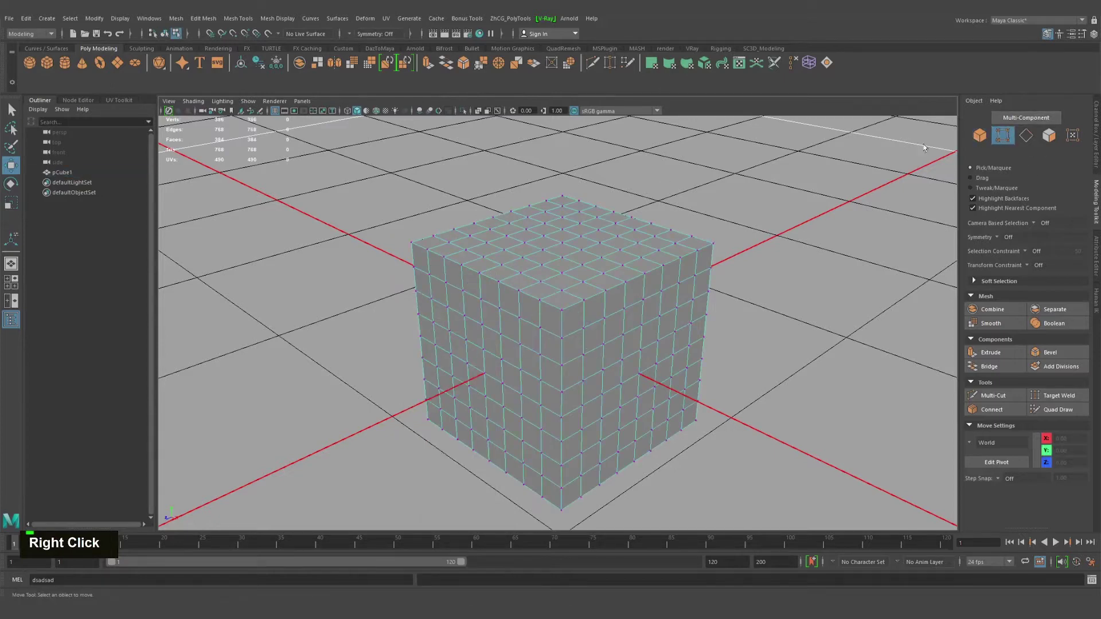
pyautogui.moveTo(373, 205); pyautogui.dragTo(490, 277)
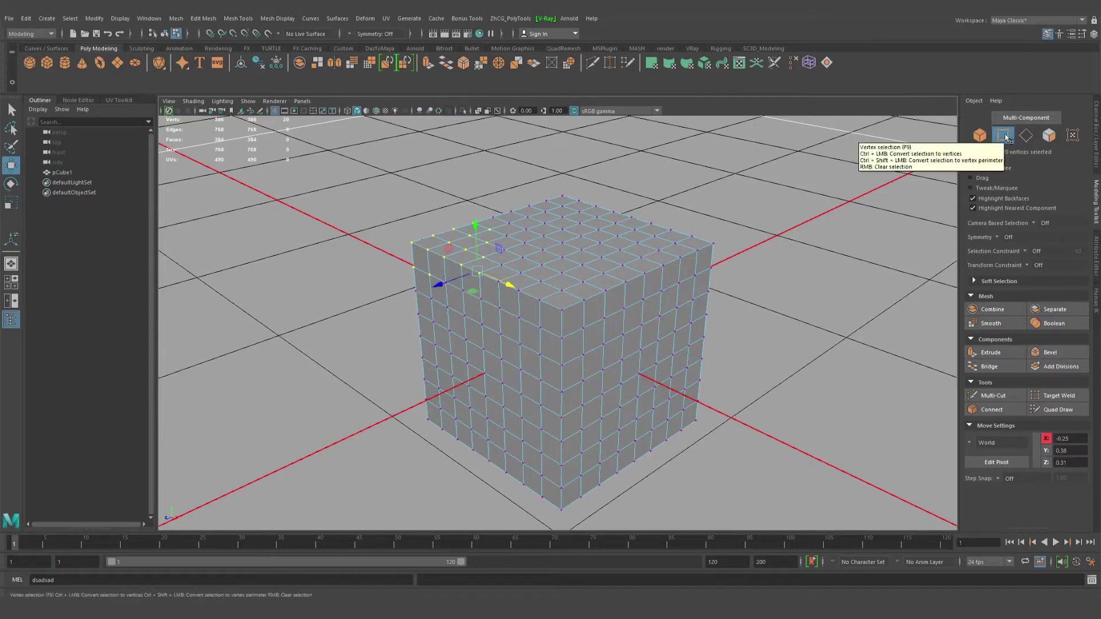
# Select the row of edges along the cube's top border in edge mode and a single top face in face mode.
pyautogui.click(1026, 134)
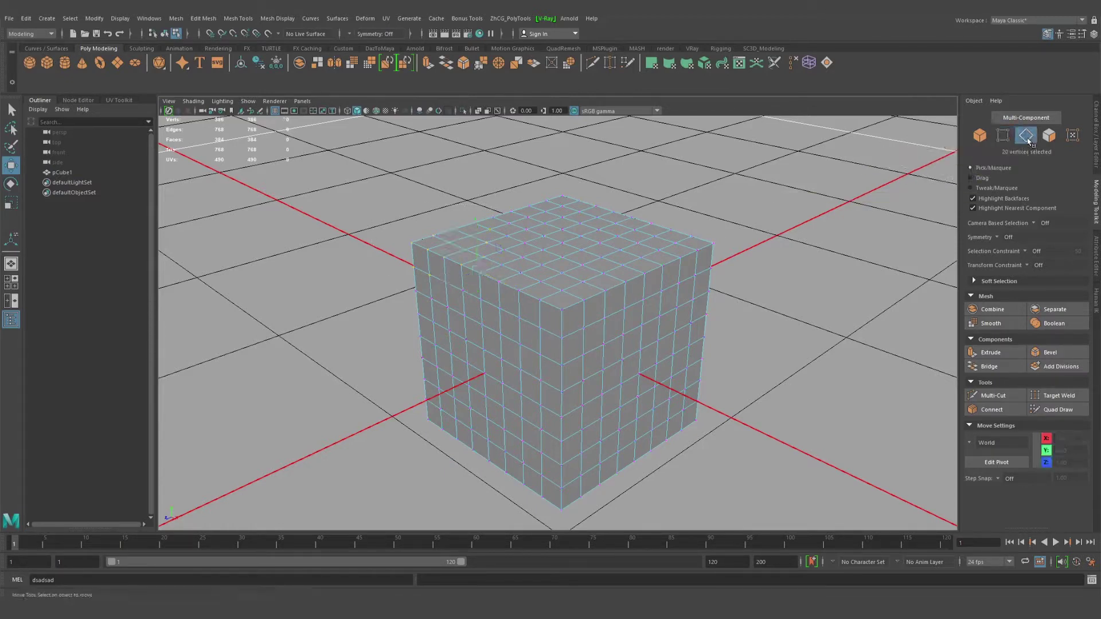
pyautogui.doubleClick(499, 282)
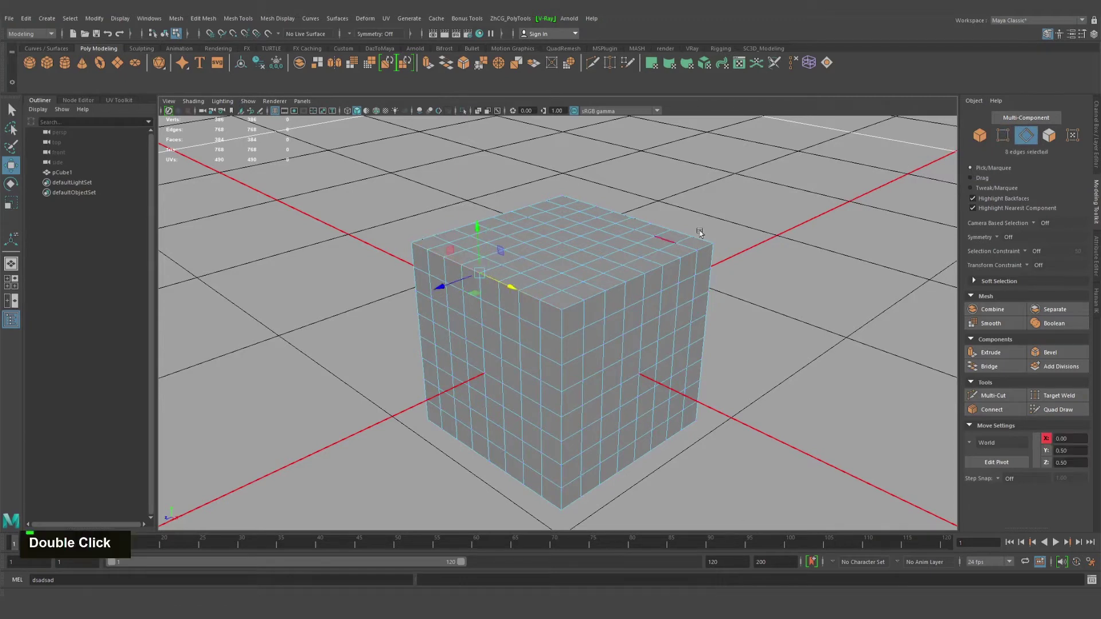
pyautogui.click(1048, 135)
pyautogui.click(509, 252)
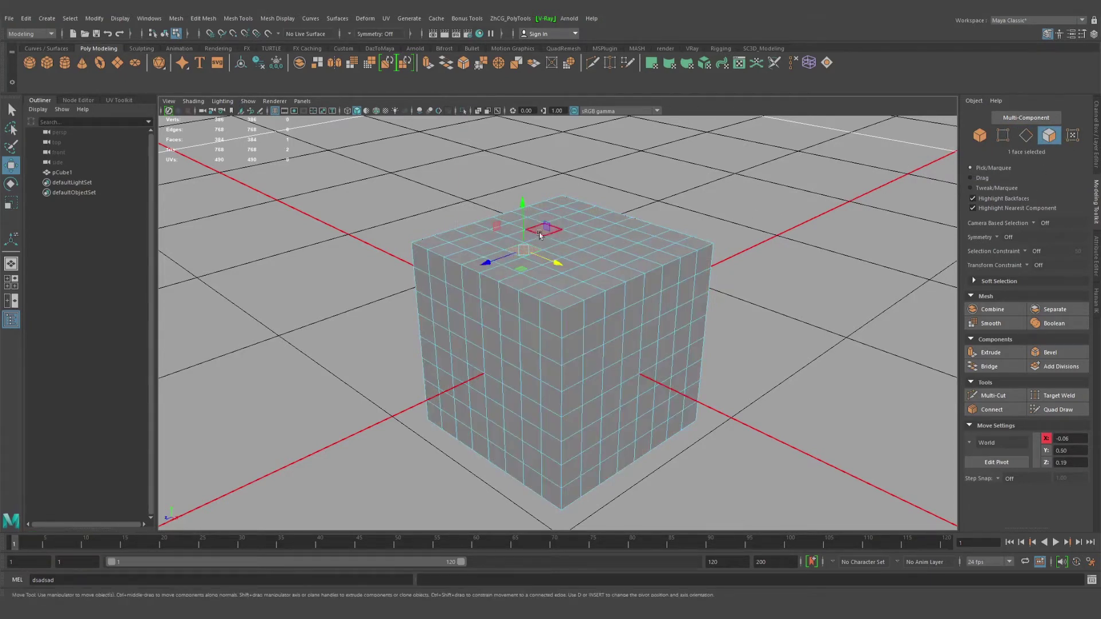
# Switch the cube to UV selection mode and select a single UV on its top side.
pyautogui.press('F7')
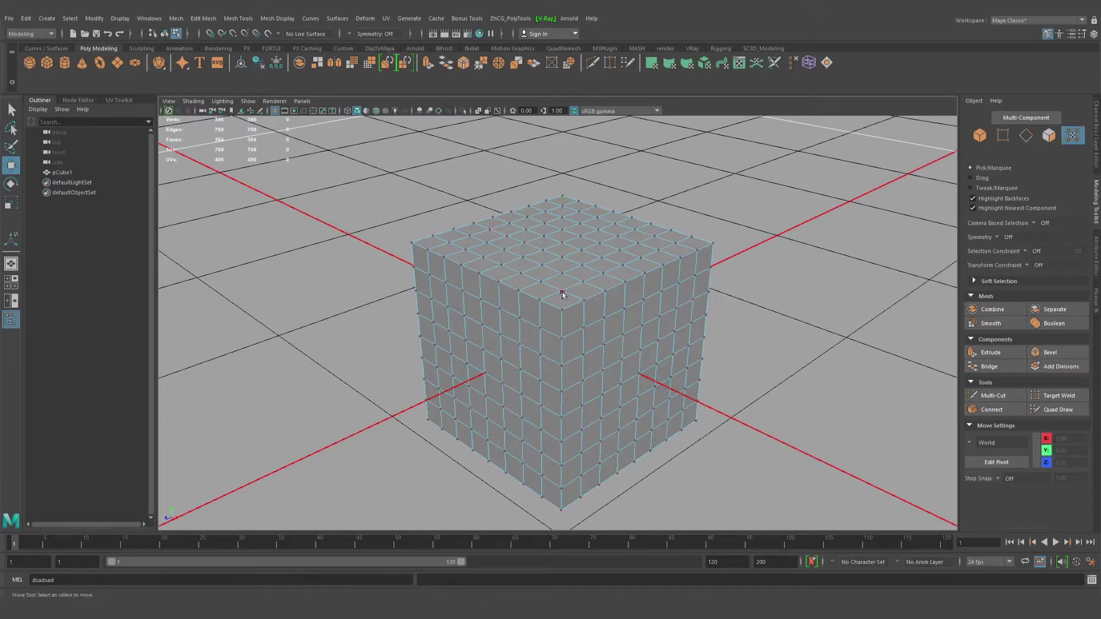
pyautogui.keyDown('alt'); pyautogui.moveTo(562, 294); pyautogui.dragTo(555, 232); pyautogui.keyUp('alt')
pyautogui.click(535, 235)
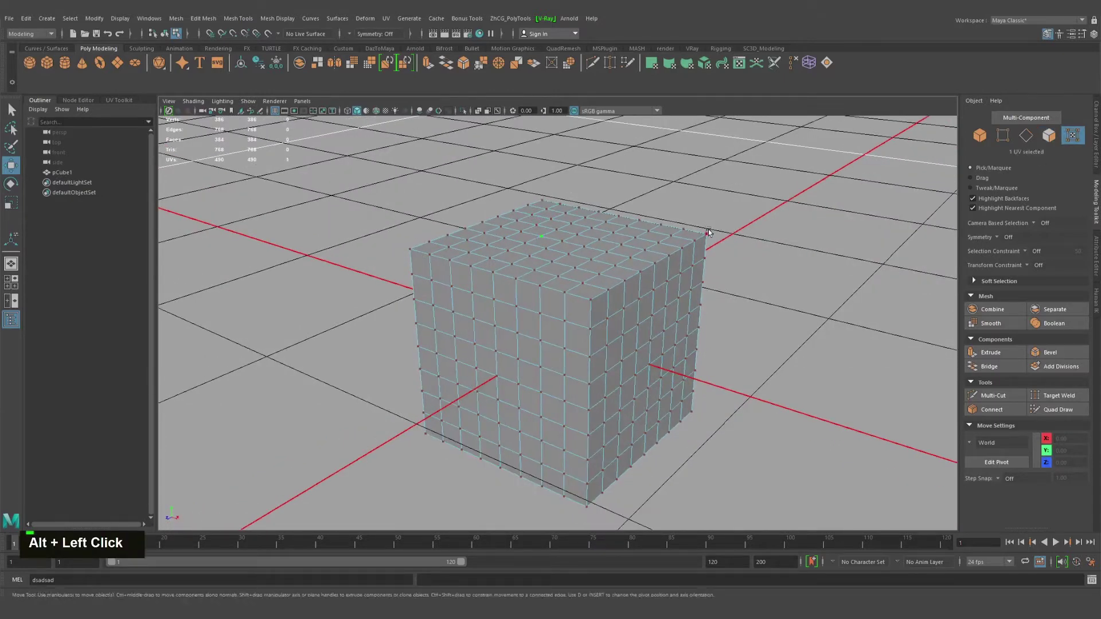
pyautogui.click(594, 243)
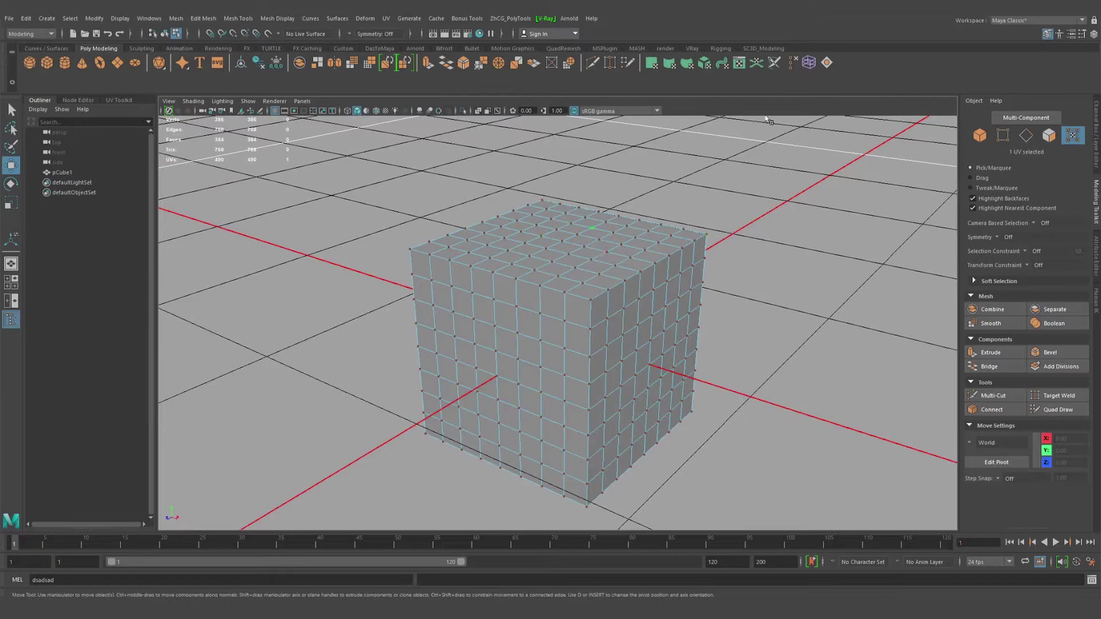
# Move the selected UV slightly in the UV Editor, undo the move, and close the editor.
pyautogui.click(740, 64)
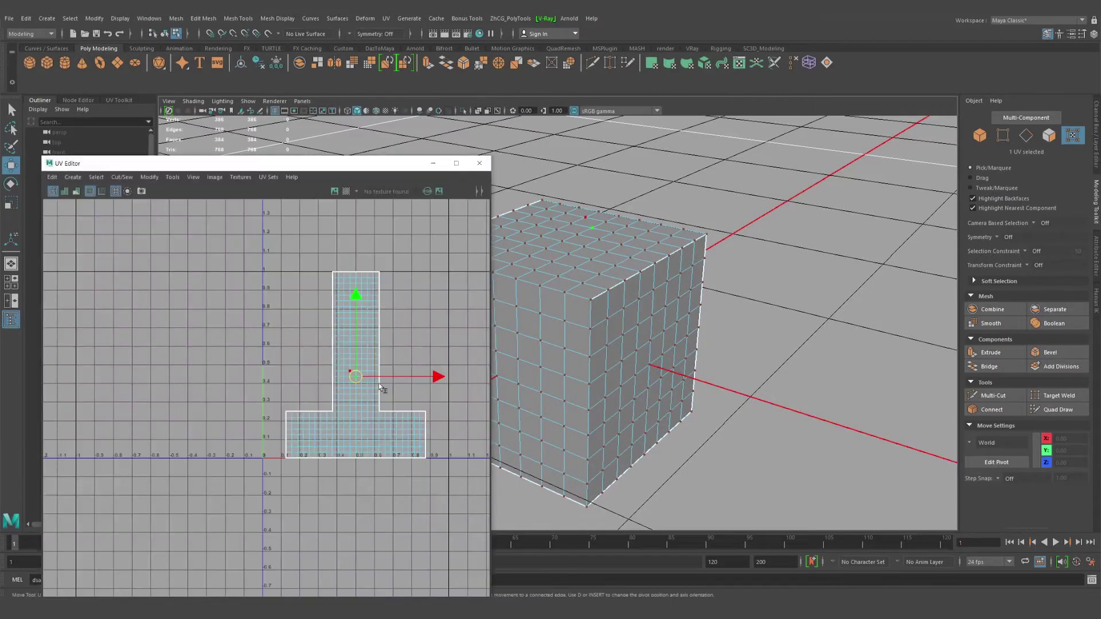
pyautogui.scroll(2, 365, 391)
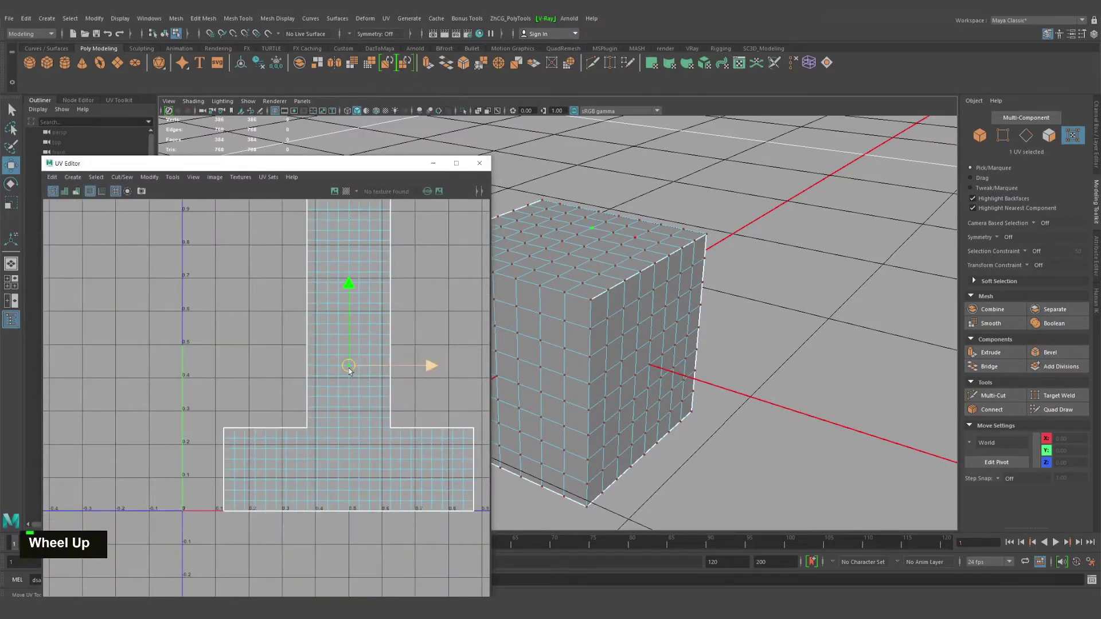
pyautogui.moveTo(349, 368); pyautogui.dragTo(370, 380)
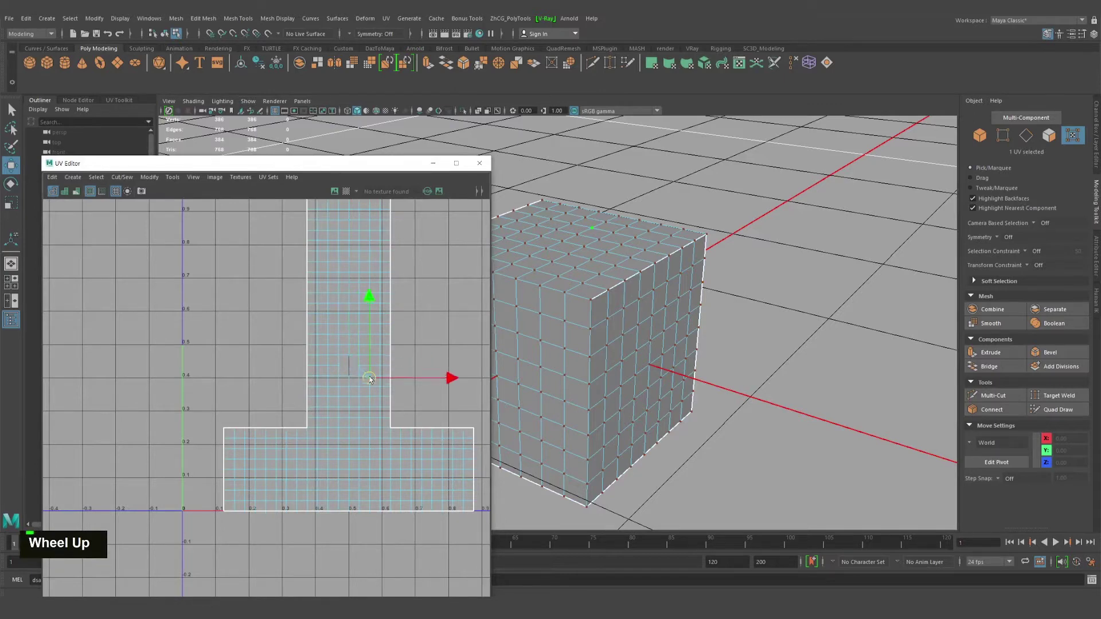
pyautogui.hotkey('ctrl', 'z')
pyautogui.click(480, 163)
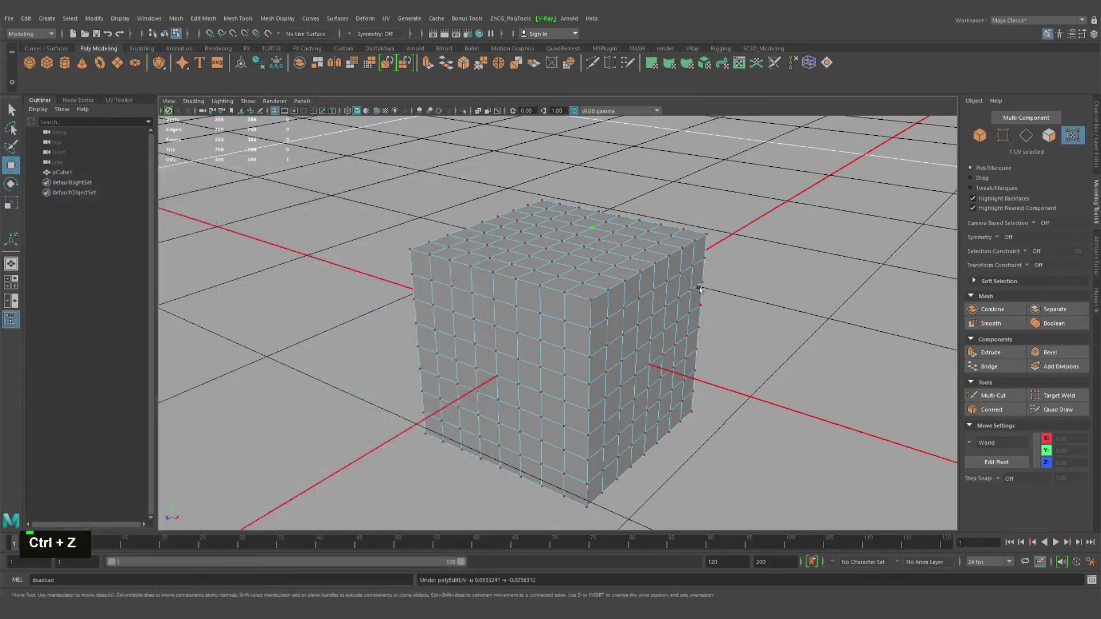
# Return from UV selection to object selection mode with the cube selected.
pyautogui.keyDown('alt'); pyautogui.moveTo(699, 290); pyautogui.dragTo(638, 242); pyautogui.keyUp('alt')
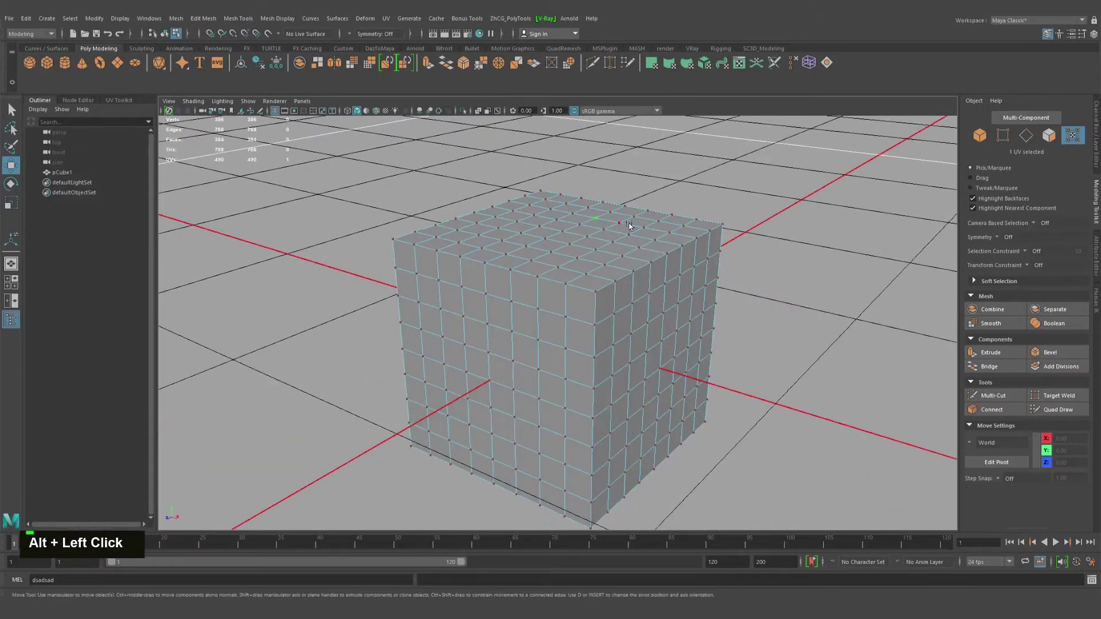
pyautogui.keyDown('alt'); pyautogui.moveTo(547, 228); pyautogui.dragTo(497, 237); pyautogui.keyUp('alt')
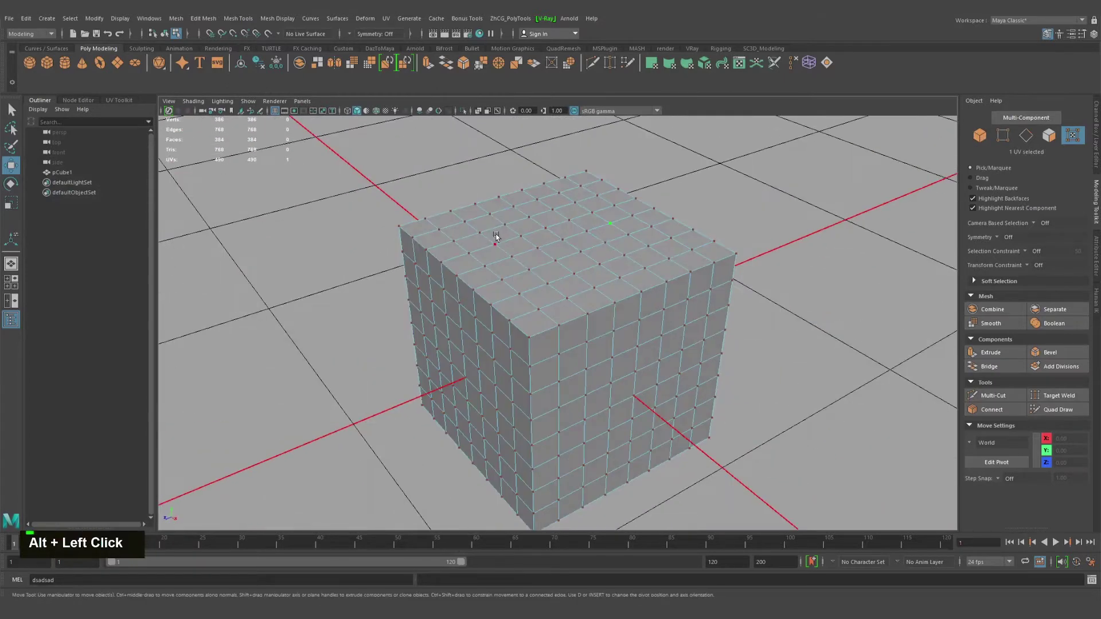
pyautogui.click(979, 134)
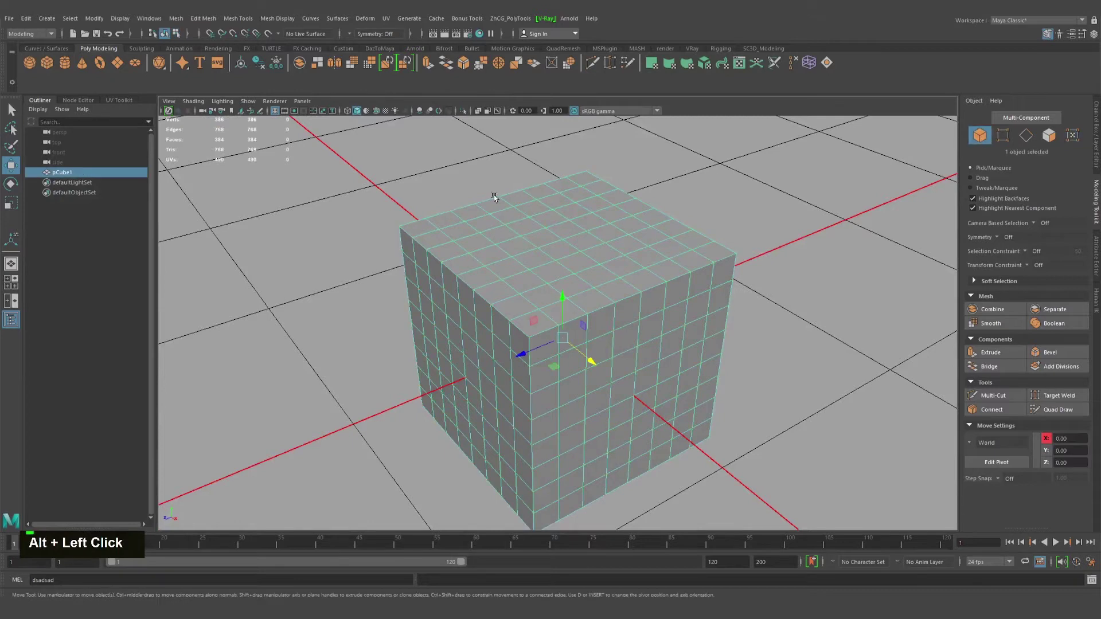
# Try a move on the cube from vertex selection mode and undo it.
pyautogui.click(1001, 138)
pyautogui.press('w')
pyautogui.moveTo(381, 201); pyautogui.dragTo(258, 264)
pyautogui.press('z')
# Switch the cube to face selection mode and enable Multi-Component selection for vertices, edges and faces together.
pyautogui.doubleClick(1049, 134)
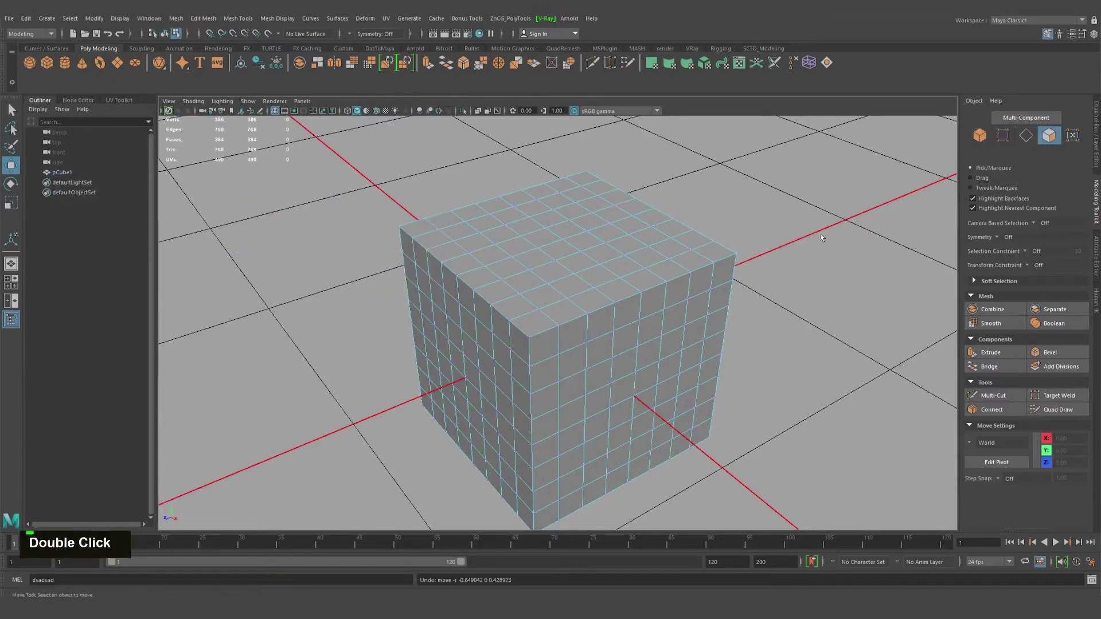
pyautogui.keyDown('alt'); pyautogui.moveTo(917, 138); pyautogui.dragTo(943, 127); pyautogui.keyUp('alt')
pyautogui.keyDown('alt'); pyautogui.moveTo(943, 128); pyautogui.dragTo(949, 141, button='middle'); pyautogui.keyUp('alt')
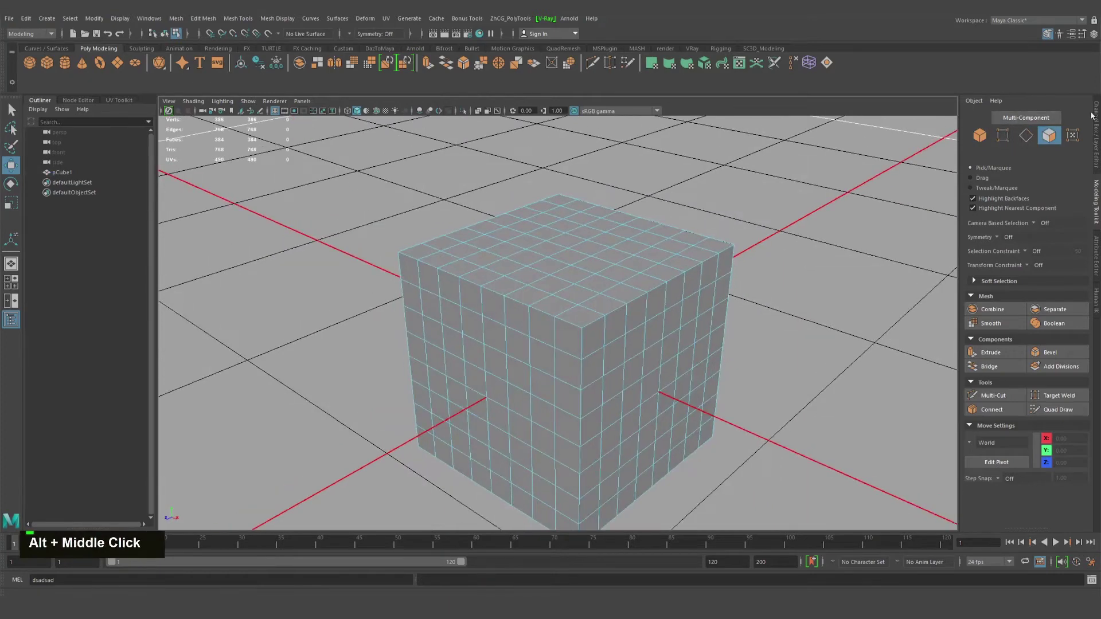
pyautogui.click(1027, 118)
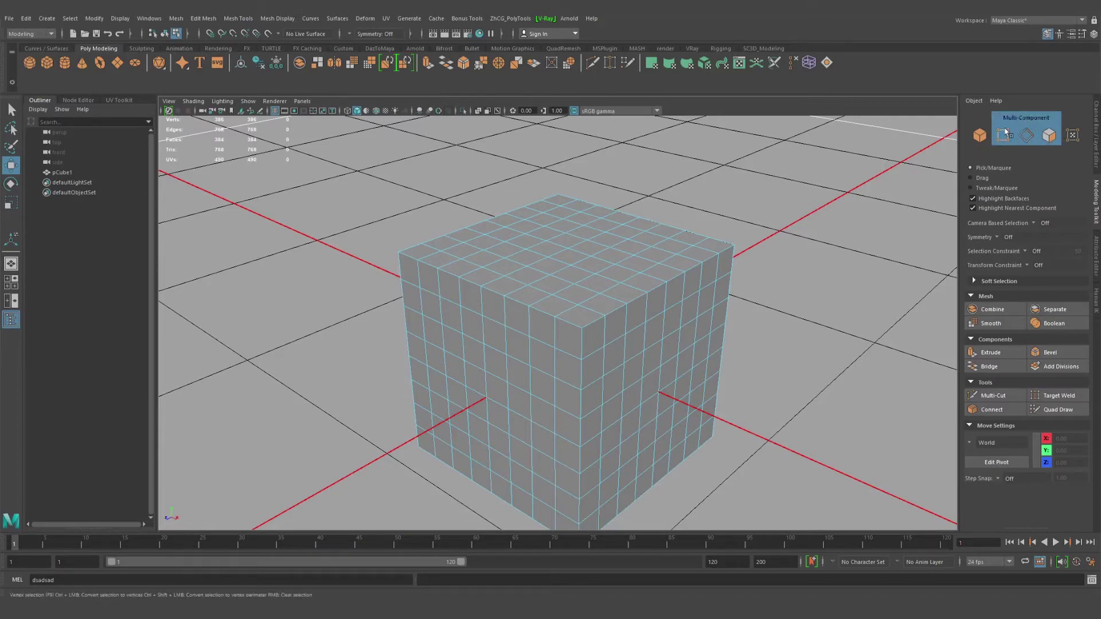
pyautogui.keyDown('alt'); pyautogui.moveTo(739, 247); pyautogui.dragTo(754, 253); pyautogui.keyUp('alt')
pyautogui.keyDown('alt'); pyautogui.moveTo(754, 253); pyautogui.dragTo(716, 253, button='middle'); pyautogui.keyUp('alt')
pyautogui.keyDown('alt'); pyautogui.moveTo(716, 253); pyautogui.dragTo(820, 170); pyautogui.keyUp('alt')
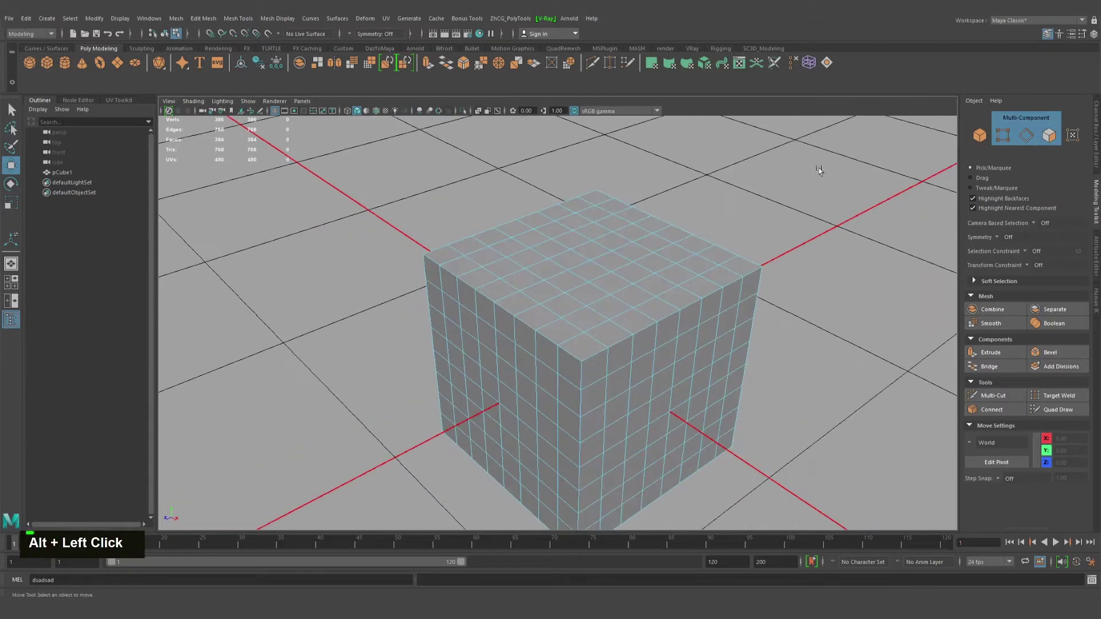
# Paint-select a patch of faces in the middle of the cube's top.
pyautogui.press('Tab')
pyautogui.moveTo(504, 246)
pyautogui.mouseDown()
pyautogui.moveTo(659, 252)
pyautogui.moveTo(558, 294)
pyautogui.moveTo(553, 247)
pyautogui.moveTo(612, 242)
pyautogui.mouseUp()
pyautogui.keyDown('alt'); pyautogui.moveTo(596, 281); pyautogui.dragTo(639, 270); pyautogui.keyUp('alt')
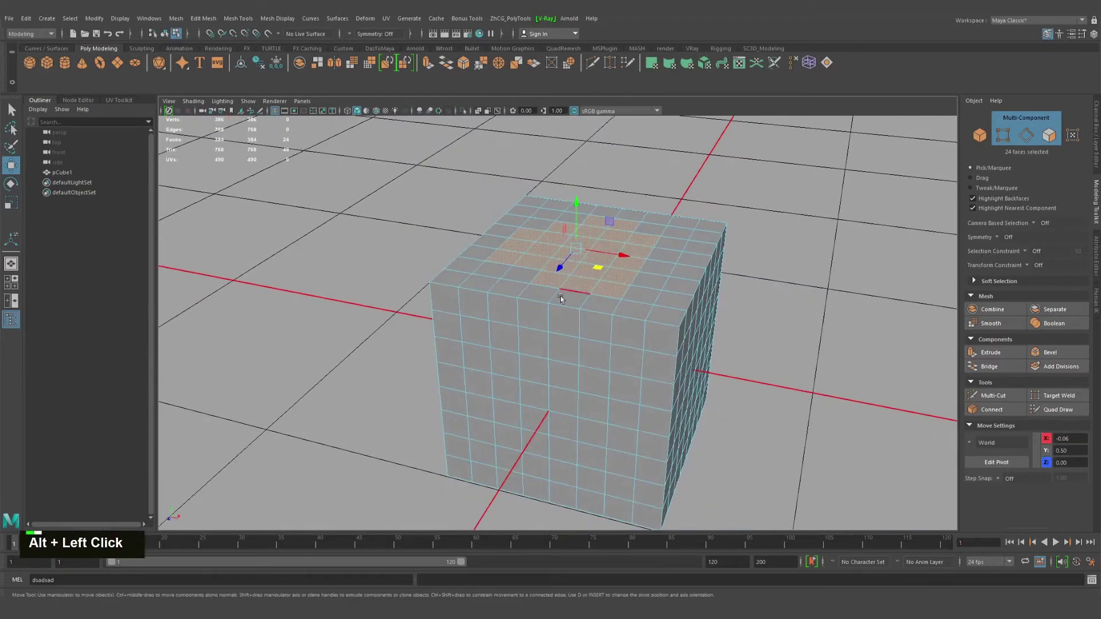
# Add an edge and several vertices along the cube's top front edge to the face selection, toggling off the edge at the corner.
pyautogui.keyDown('shift'); pyautogui.click(446, 288); pyautogui.keyUp('shift')
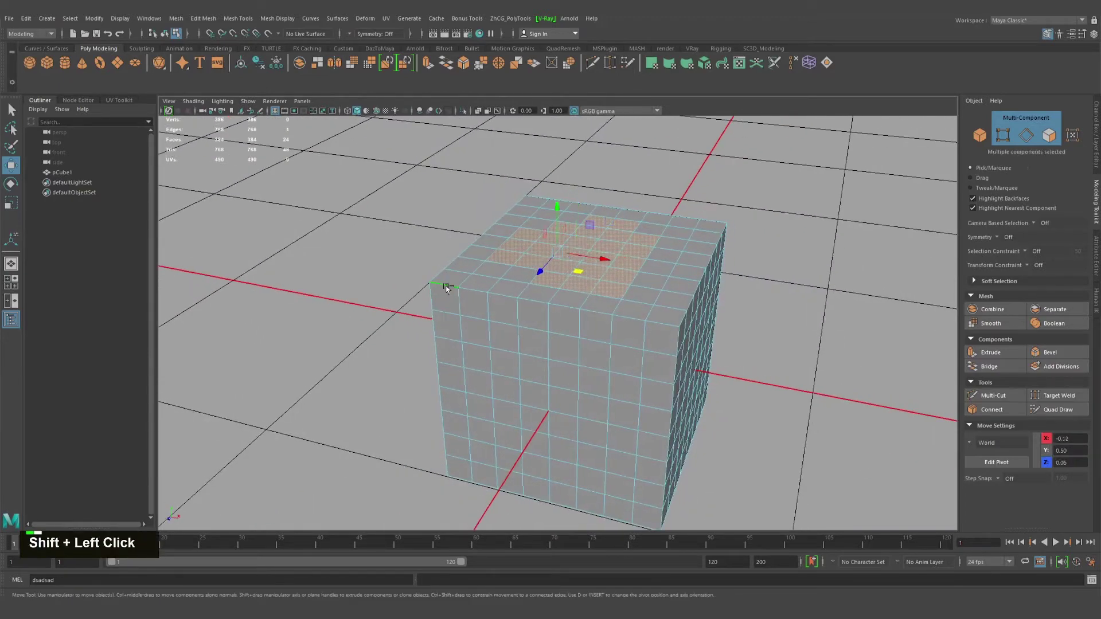
pyautogui.keyDown('shift'); pyautogui.click(664, 322); pyautogui.keyUp('shift')
pyautogui.keyDown('alt'); pyautogui.moveTo(476, 315); pyautogui.dragTo(528, 315); pyautogui.keyUp('alt')
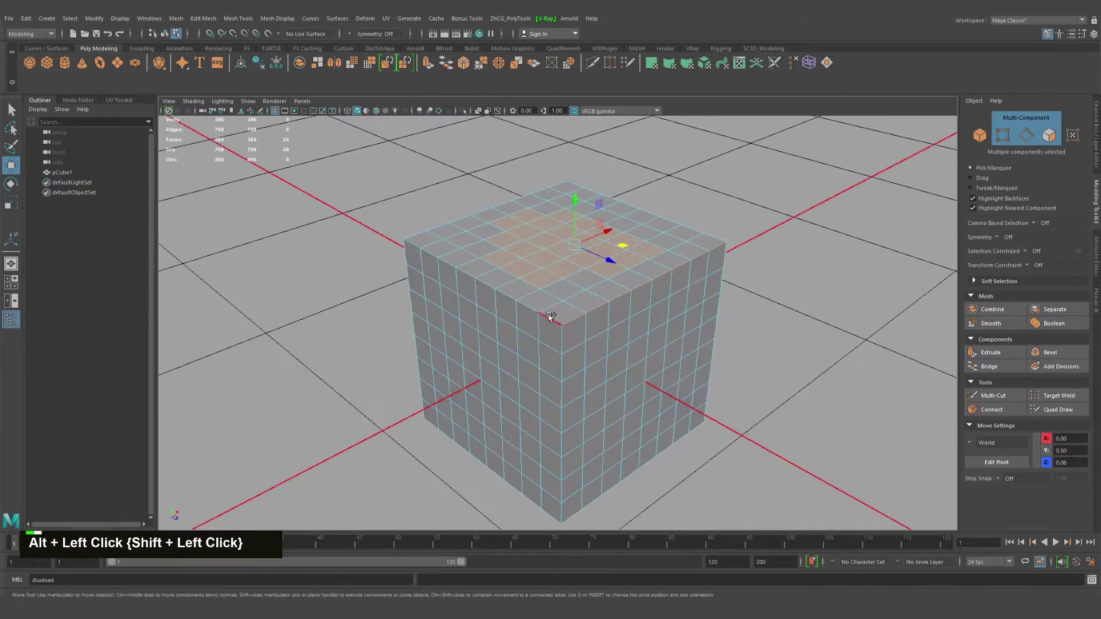
pyautogui.keyDown('shift'); pyautogui.click(544, 319); pyautogui.keyUp('shift')
pyautogui.keyDown('shift'); pyautogui.click(540, 315); pyautogui.keyUp('shift')
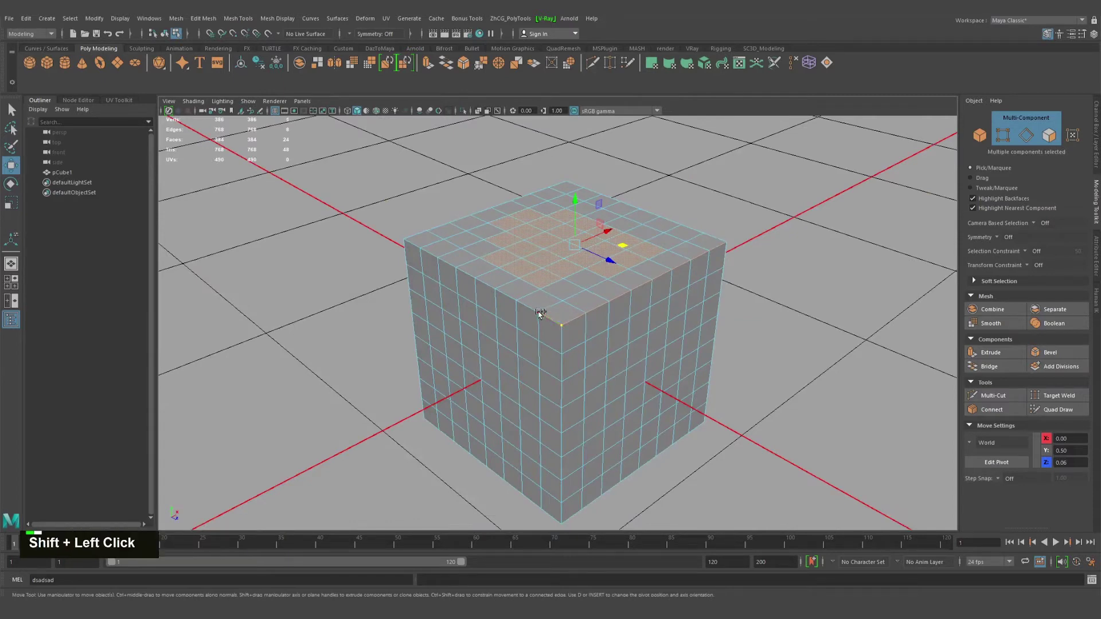
pyautogui.keyDown('shift'); pyautogui.click(515, 300); pyautogui.keyUp('shift')
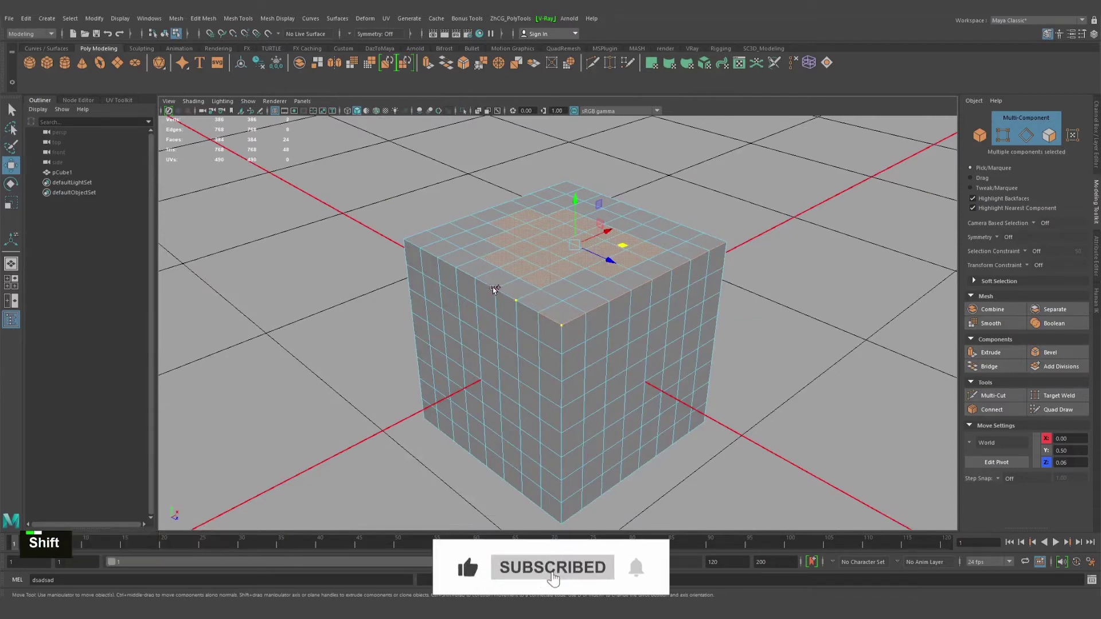
pyautogui.keyDown('shift'); pyautogui.click(494, 289); pyautogui.keyUp('shift')
pyautogui.keyDown('shift'); pyautogui.click(475, 279); pyautogui.keyUp('shift')
pyautogui.keyDown('shift'); pyautogui.click(541, 314); pyautogui.keyUp('shift')
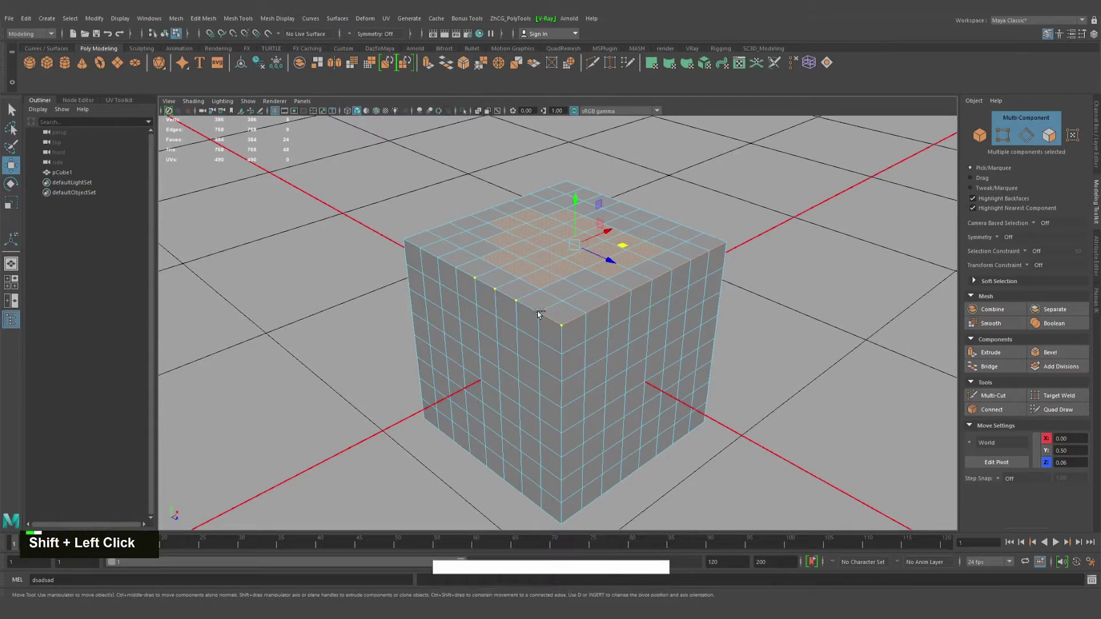
# Try raising the selected faces, edges and vertices together above the cube's top and undo the move.
pyautogui.keyDown('alt'); pyautogui.moveTo(649, 307); pyautogui.dragTo(490, 325); pyautogui.keyUp('alt')
pyautogui.keyDown('alt'); pyautogui.moveTo(490, 325); pyautogui.dragTo(528, 309, button='middle'); pyautogui.keyUp('alt')
pyautogui.keyDown('alt'); pyautogui.moveTo(528, 309); pyautogui.dragTo(528, 317); pyautogui.keyUp('alt')
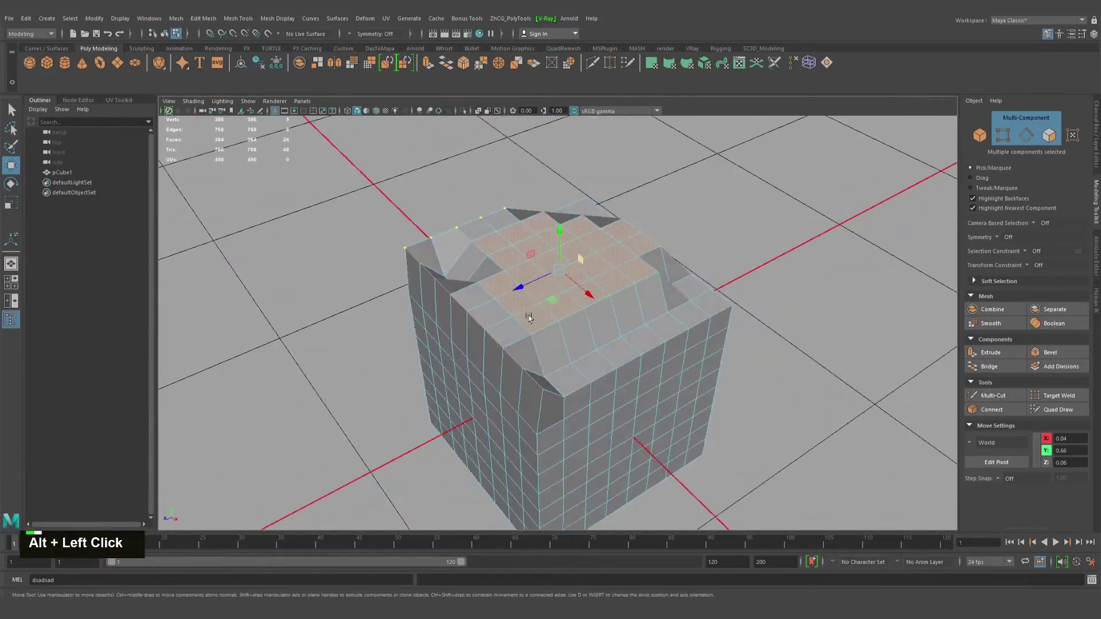
pyautogui.hotkey('ctrl', 'z')
pyautogui.hotkey('ctrl', 'z')
# Return the cube to object selection mode with the Select tool active.
pyautogui.moveTo(539, 314); pyautogui.dragTo(631, 188, button='right')
pyautogui.press('q')
pyautogui.keyDown('alt'); pyautogui.moveTo(631, 191); pyautogui.dragTo(587, 302); pyautogui.keyUp('alt')
pyautogui.keyDown('alt'); pyautogui.moveTo(587, 302); pyautogui.dragTo(621, 321, button='right'); pyautogui.keyUp('alt')
pyautogui.keyDown('alt'); pyautogui.moveTo(622, 322); pyautogui.dragTo(612, 287, button='middle'); pyautogui.keyUp('alt')
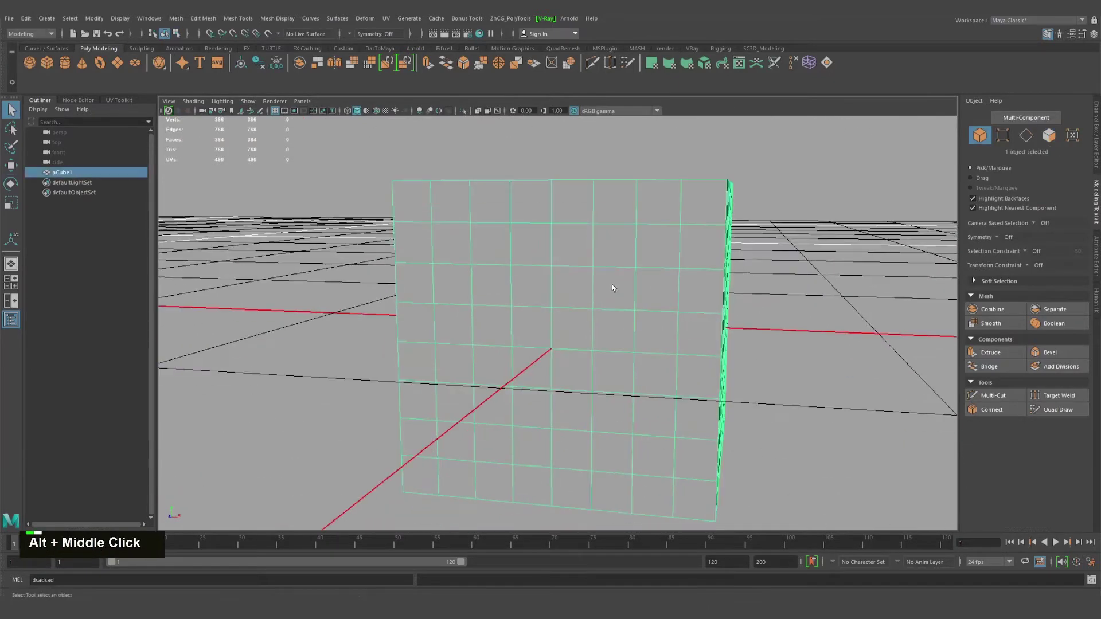
pyautogui.keyDown('alt'); pyautogui.scroll(-3, 556, 324); pyautogui.keyUp('alt')
pyautogui.keyDown('alt'); pyautogui.moveTo(611, 287); pyautogui.dragTo(549, 311); pyautogui.keyUp('alt')
pyautogui.keyDown('alt'); pyautogui.moveTo(548, 310); pyautogui.dragTo(607, 346, button='right'); pyautogui.keyUp('alt')
pyautogui.keyDown('alt'); pyautogui.moveTo(607, 347); pyautogui.dragTo(555, 282, button='middle'); pyautogui.keyUp('alt')
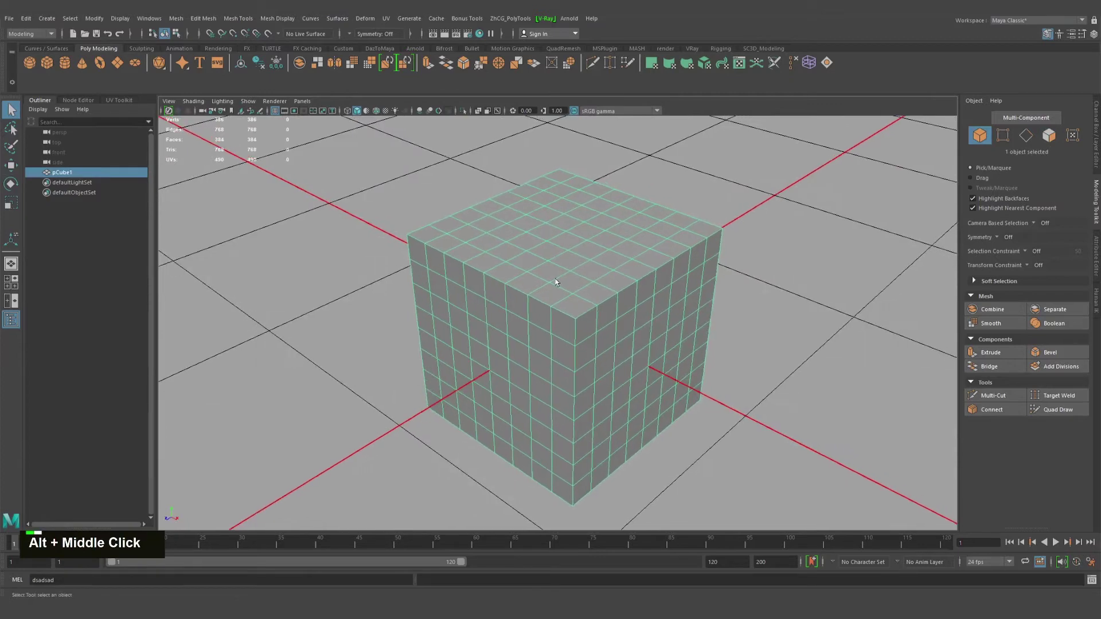
pyautogui.keyDown('alt'); pyautogui.moveTo(594, 301); pyautogui.dragTo(508, 259); pyautogui.keyUp('alt')
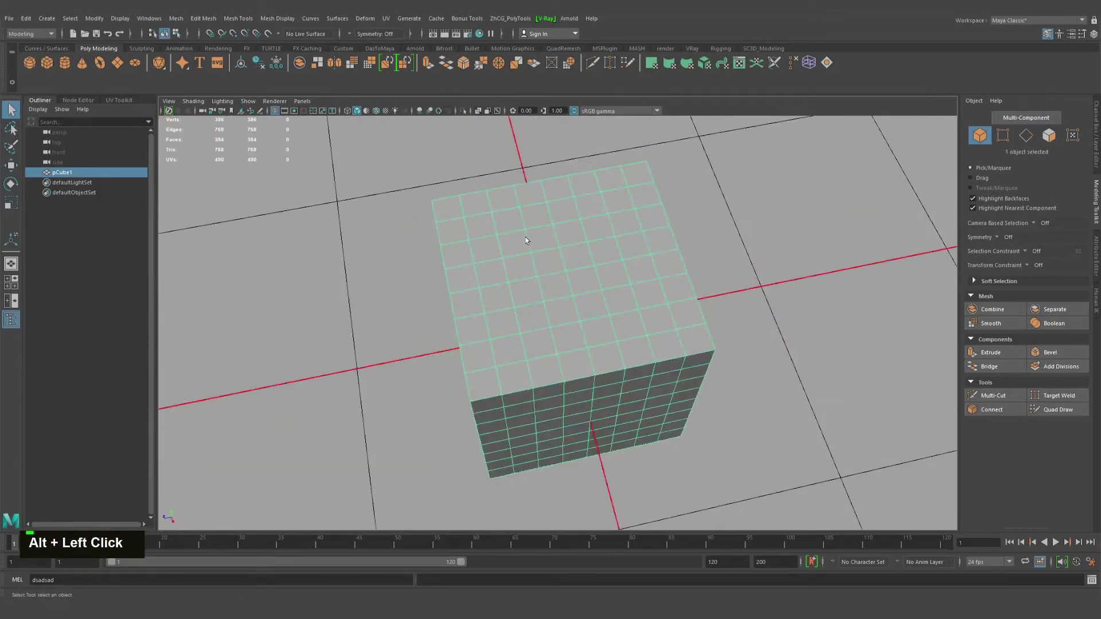
pyautogui.keyDown('alt'); pyautogui.moveTo(525, 240); pyautogui.dragTo(611, 336, button='right'); pyautogui.keyUp('alt')
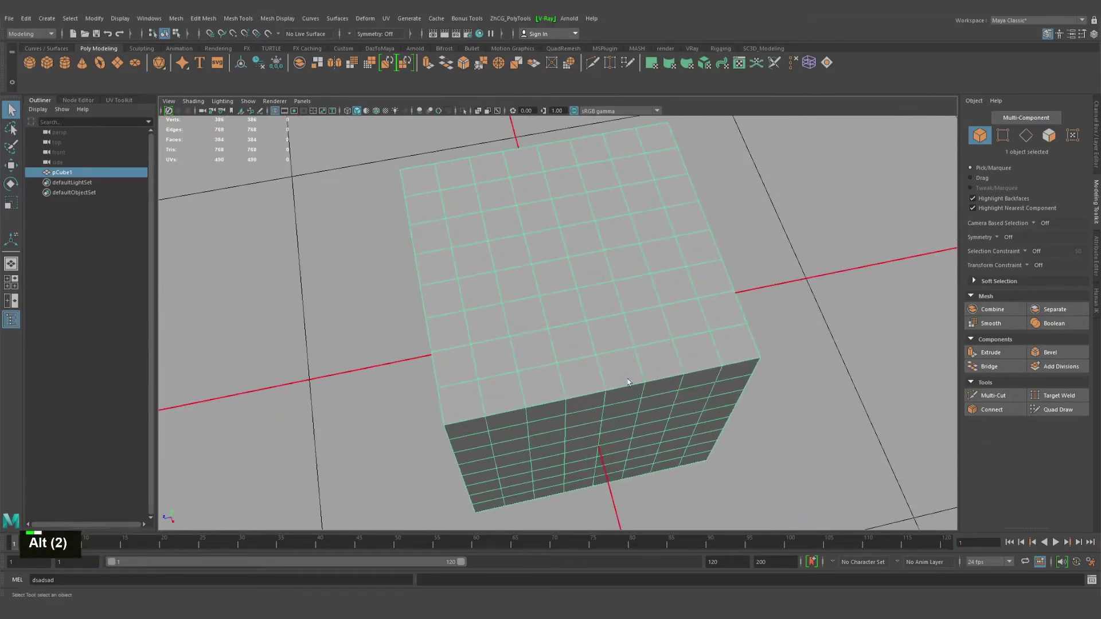
pyautogui.keyDown('alt'); pyautogui.moveTo(545, 351); pyautogui.dragTo(562, 371, button='middle'); pyautogui.keyUp('alt')
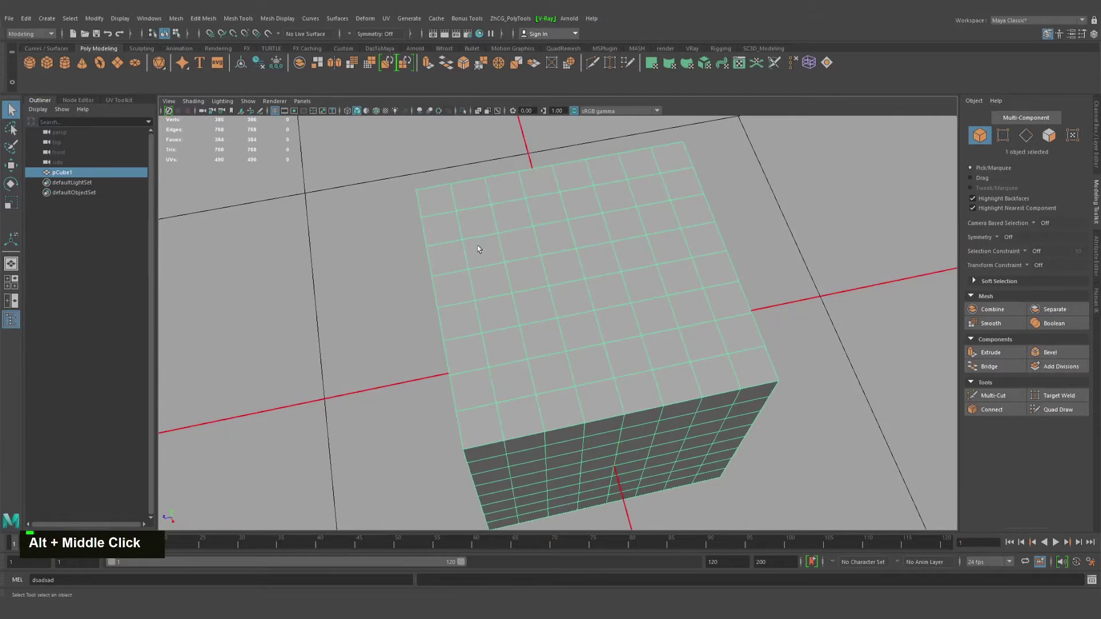
pyautogui.keyDown('alt'); pyautogui.moveTo(629, 343); pyautogui.dragTo(551, 295); pyautogui.keyUp('alt')
pyautogui.keyDown('alt'); pyautogui.moveTo(550, 294); pyautogui.dragTo(521, 256, button='right'); pyautogui.keyUp('alt')
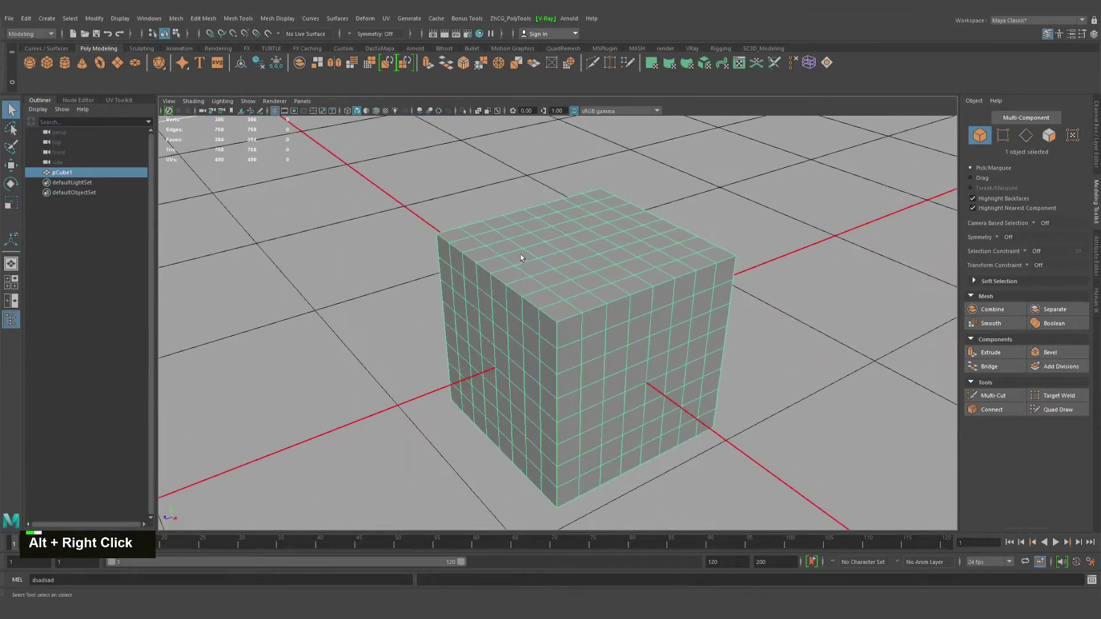
pyautogui.keyDown('alt'); pyautogui.moveTo(521, 256); pyautogui.dragTo(630, 307); pyautogui.keyUp('alt')
pyautogui.keyDown('alt'); pyautogui.moveTo(787, 293); pyautogui.dragTo(587, 352); pyautogui.keyUp('alt')
pyautogui.keyDown('alt'); pyautogui.moveTo(586, 352); pyautogui.dragTo(650, 293, button='middle'); pyautogui.keyUp('alt')
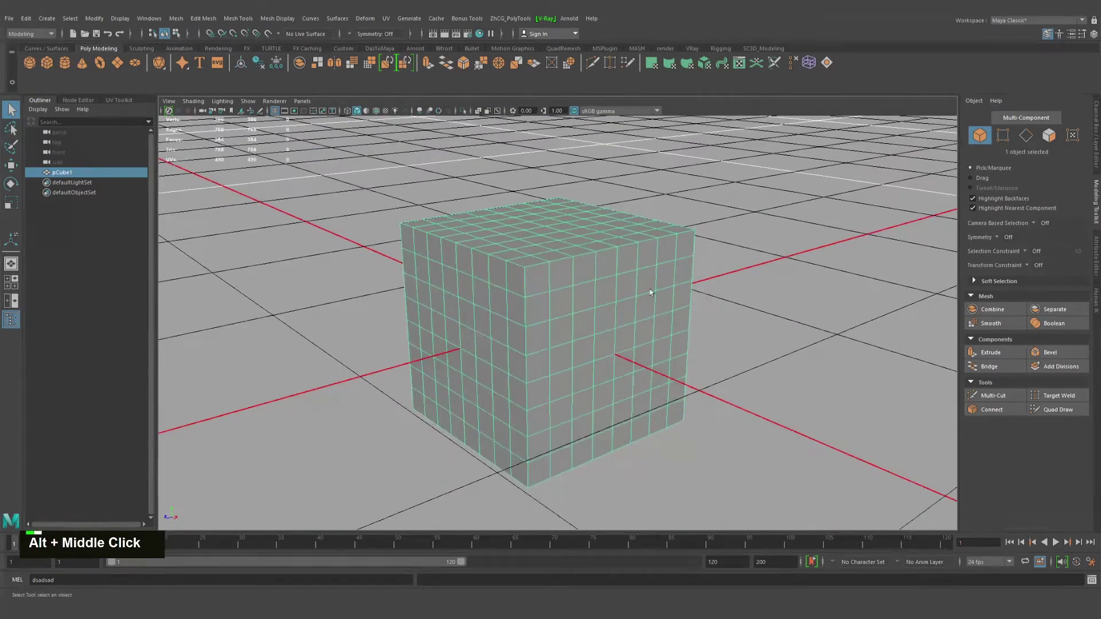
pyautogui.keyDown('alt'); pyautogui.moveTo(770, 233); pyautogui.dragTo(895, 206); pyautogui.keyUp('alt')
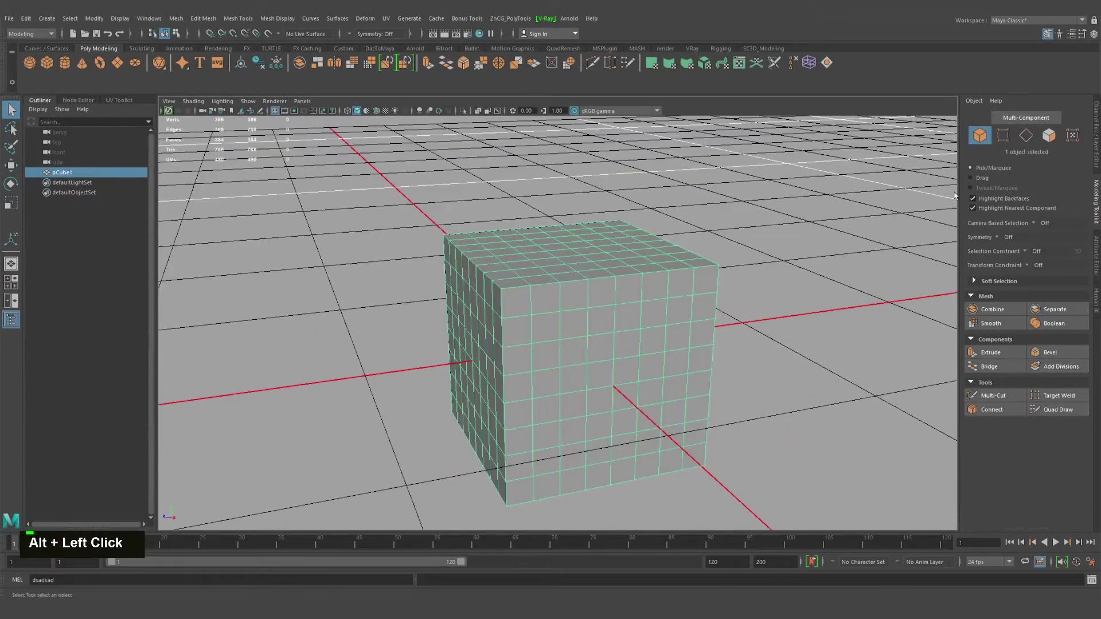
pyautogui.keyDown('alt'); pyautogui.moveTo(835, 237); pyautogui.dragTo(572, 248); pyautogui.keyUp('alt')
pyautogui.keyDown('alt'); pyautogui.moveTo(573, 249); pyautogui.dragTo(616, 259, button='right'); pyautogui.keyUp('alt')
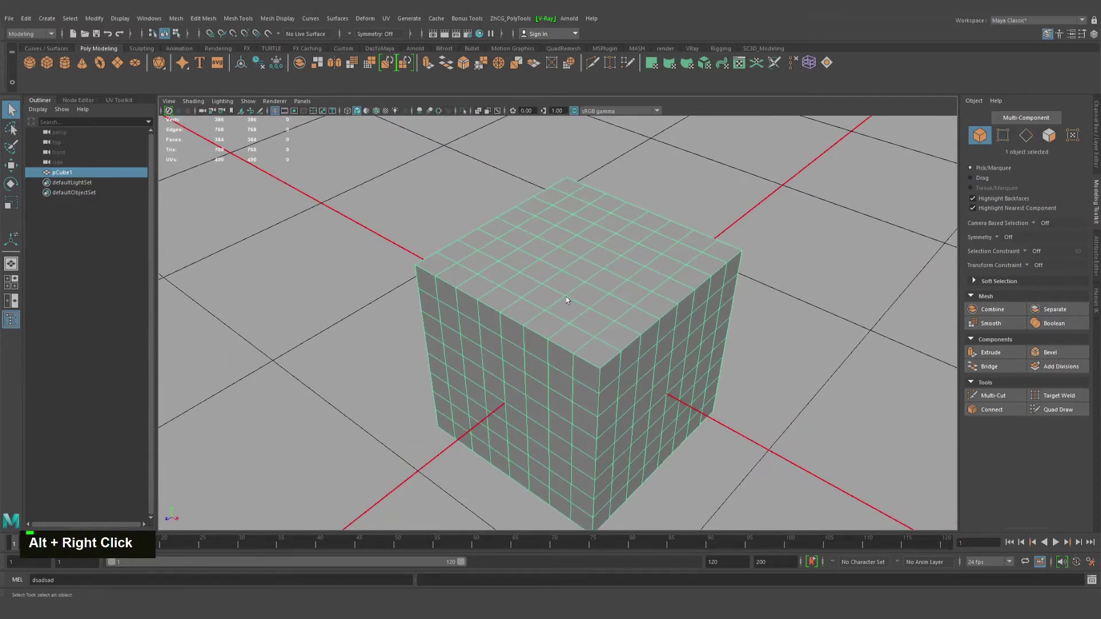
pyautogui.keyDown('alt'); pyautogui.moveTo(565, 297); pyautogui.dragTo(776, 327); pyautogui.keyUp('alt')
pyautogui.keyDown('alt'); pyautogui.moveTo(776, 326); pyautogui.dragTo(698, 292, button='middle'); pyautogui.keyUp('alt')
pyautogui.keyDown('alt'); pyautogui.moveTo(698, 293); pyautogui.dragTo(713, 305, button='right'); pyautogui.keyUp('alt')
pyautogui.keyDown('alt'); pyautogui.moveTo(712, 304); pyautogui.dragTo(729, 303); pyautogui.keyUp('alt')
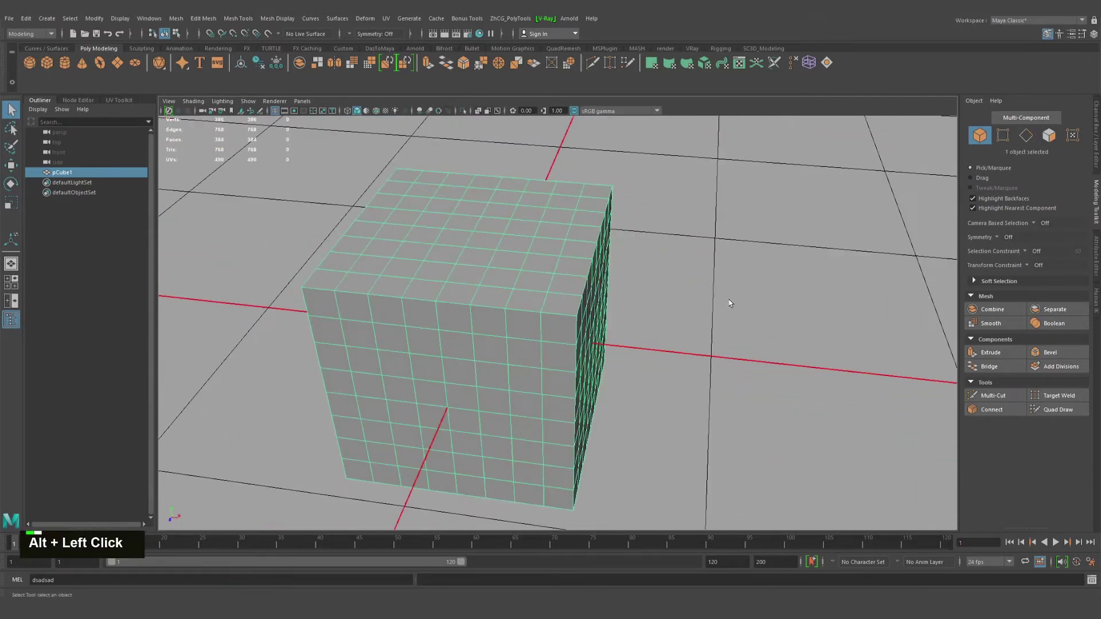
pyautogui.press('Tab')
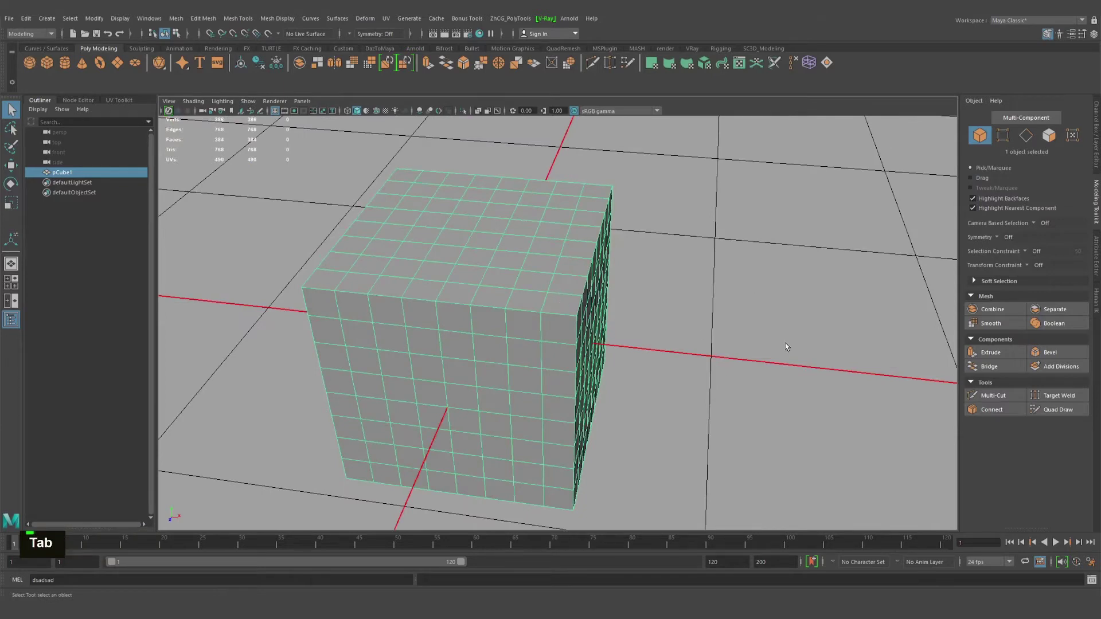
# Cycle the viewport background colours and settle on the plain dark grey one.
pyautogui.hotkey('alt', 'b')
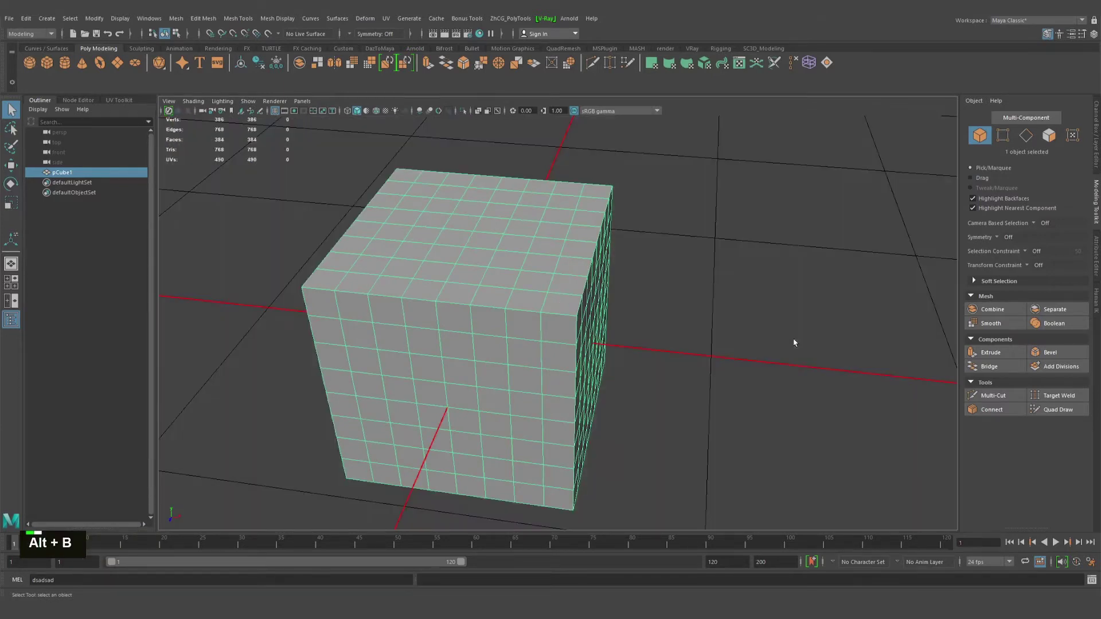
pyautogui.hotkey('alt', 'b')
pyautogui.hotkey('alt', 'b')
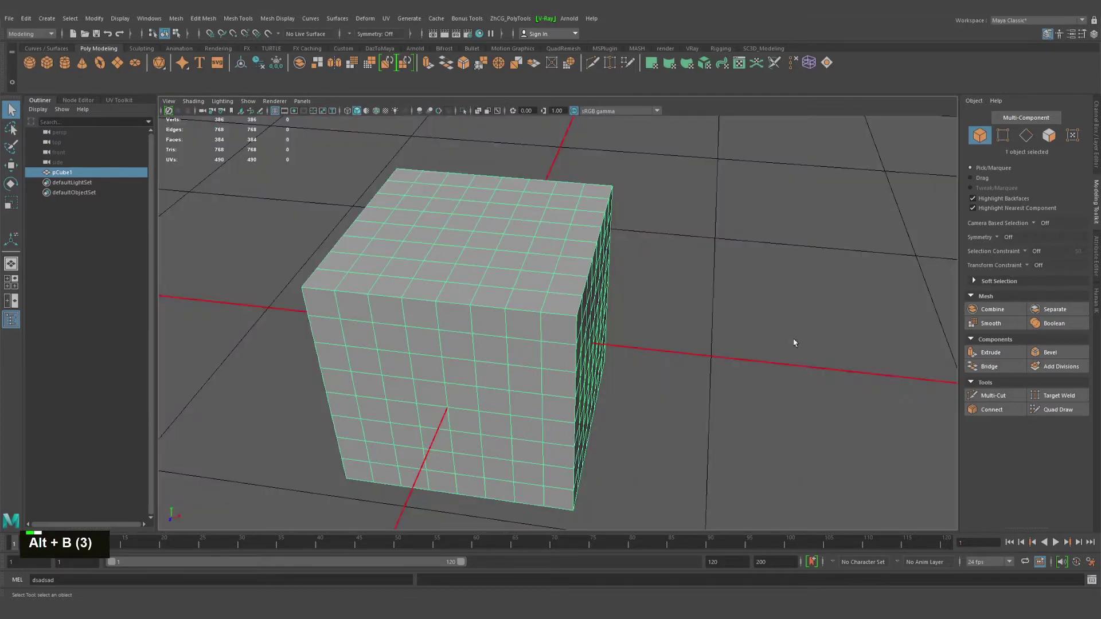
pyautogui.hotkey('alt', 'b')
pyautogui.hotkey('alt', 'b')
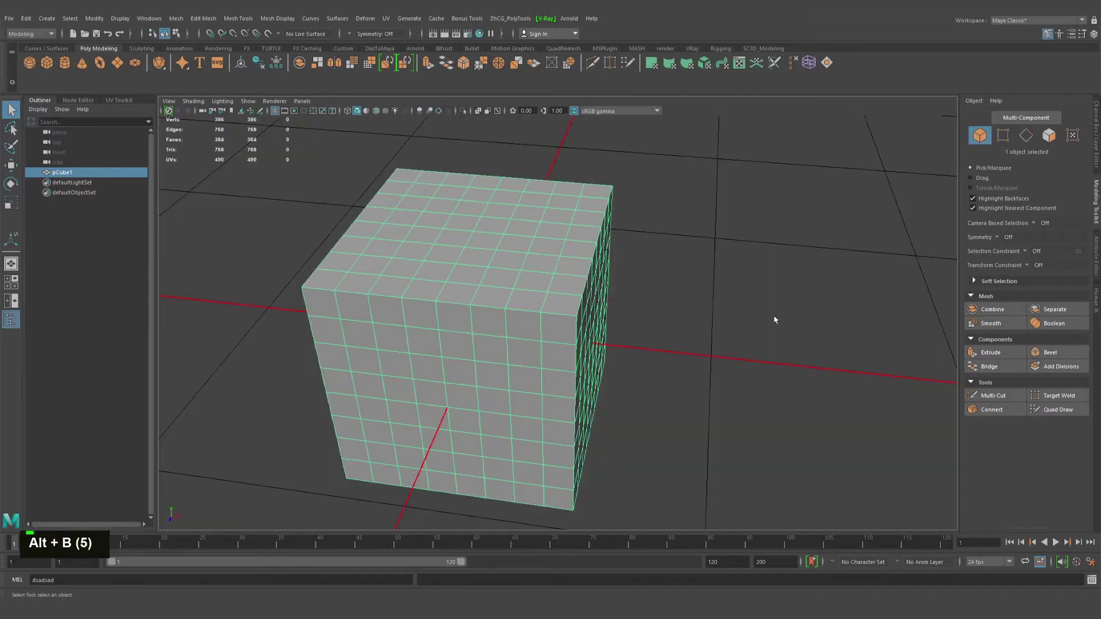
pyautogui.keyDown('alt'); pyautogui.moveTo(774, 319); pyautogui.dragTo(713, 287); pyautogui.keyUp('alt')
pyautogui.keyDown('alt'); pyautogui.moveTo(712, 288); pyautogui.dragTo(700, 275, button='right'); pyautogui.keyUp('alt')
pyautogui.keyDown('alt'); pyautogui.moveTo(700, 275); pyautogui.dragTo(706, 293, button='middle'); pyautogui.keyUp('alt')
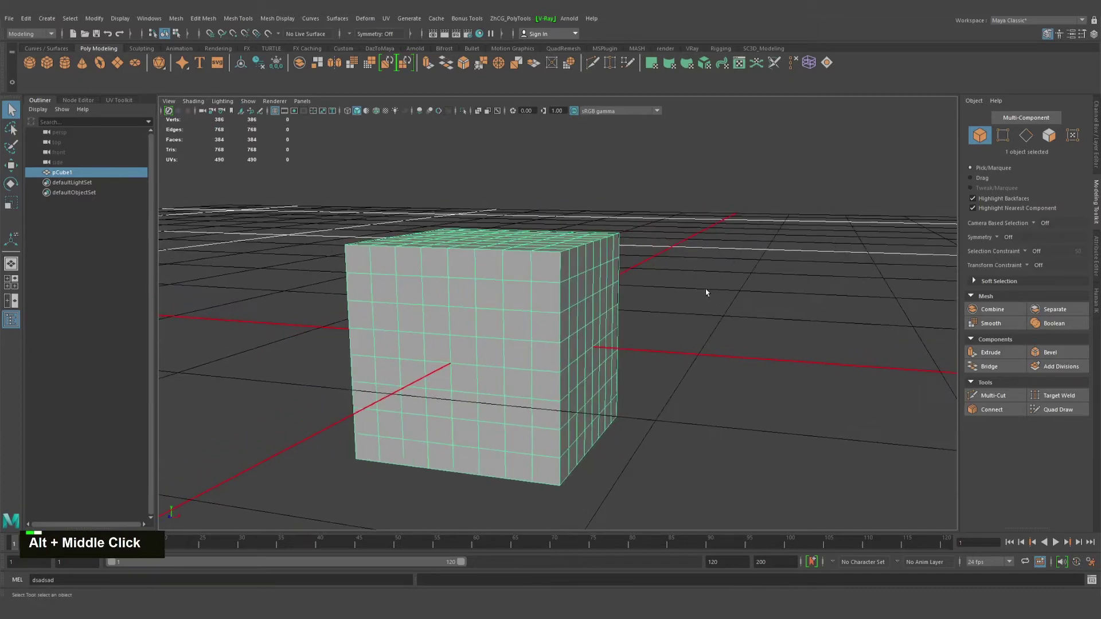
pyautogui.keyDown('alt'); pyautogui.moveTo(706, 292); pyautogui.dragTo(716, 314); pyautogui.keyUp('alt')
pyautogui.press('alt')
pyautogui.press('alt')
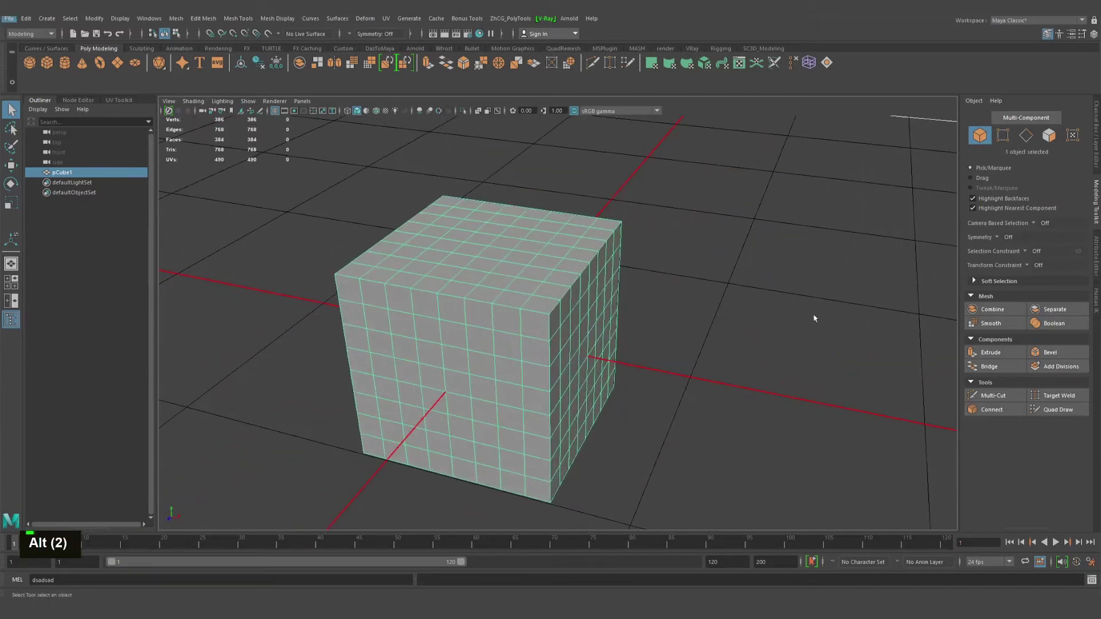
# Switch the cube to face selection mode and select only the face at the back corner of its top.
pyautogui.press('Tab')
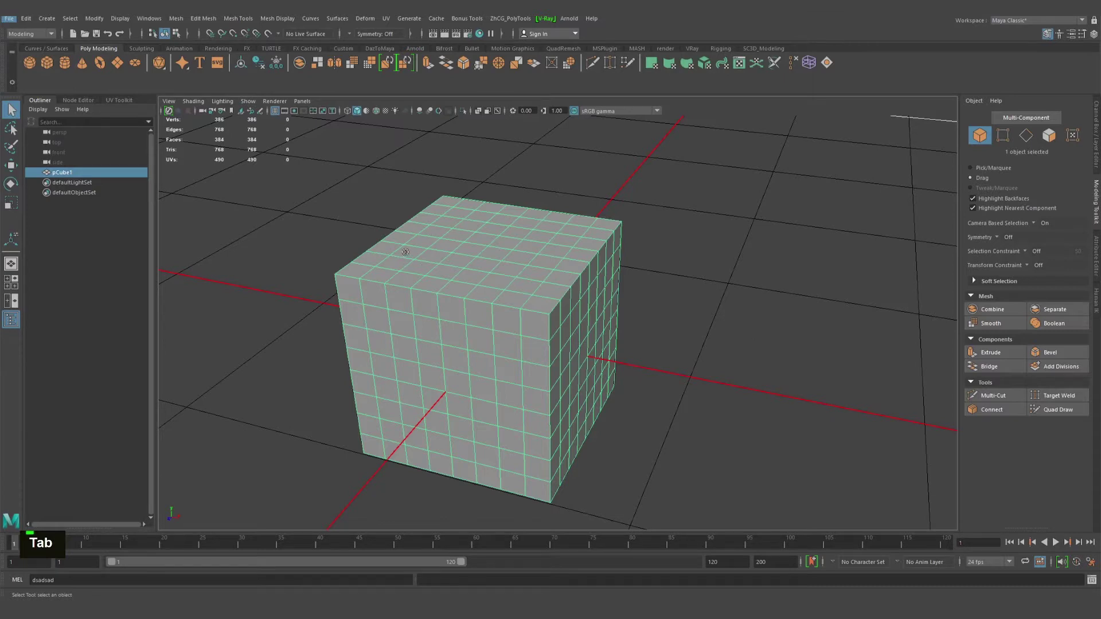
pyautogui.moveTo(430, 258); pyautogui.dragTo(450, 262)
pyautogui.click(467, 250)
pyautogui.click(1049, 136)
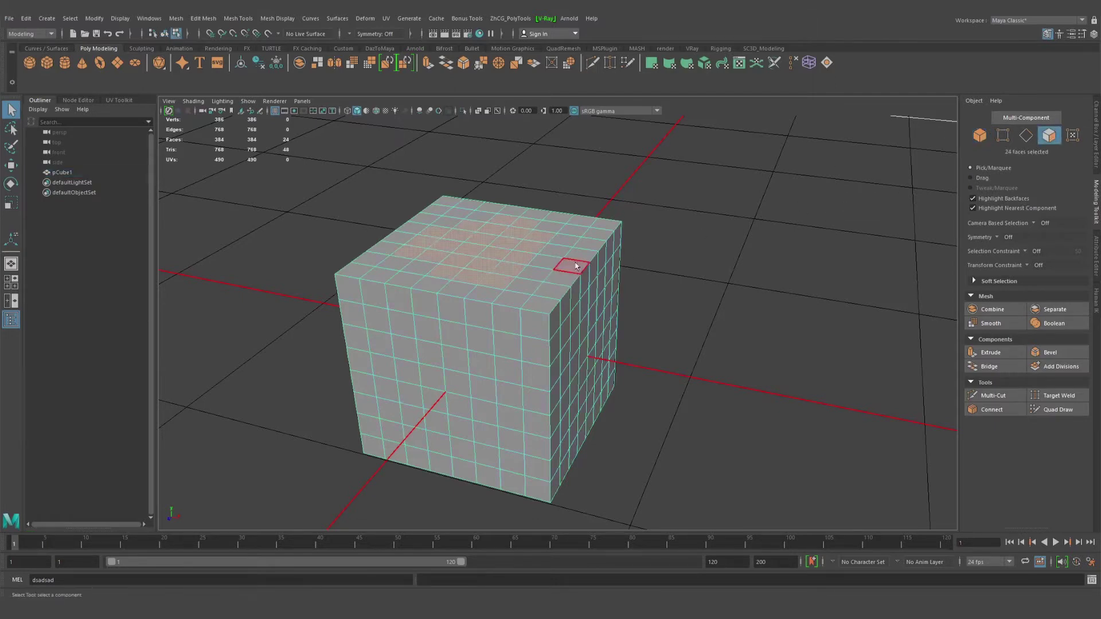
pyautogui.click(446, 200)
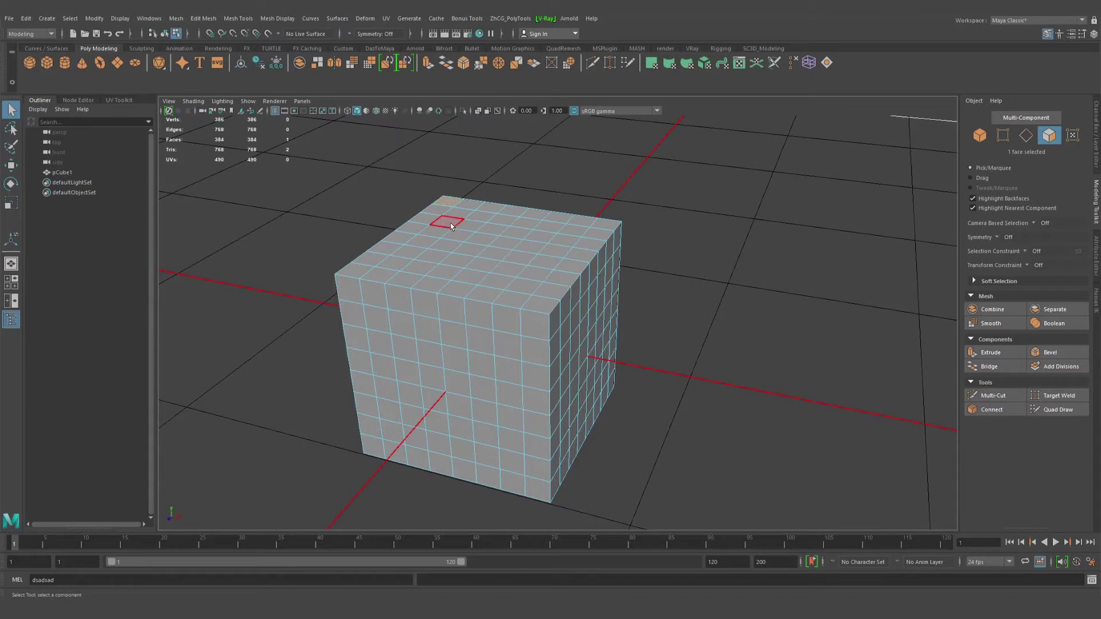
# Enable Drag selection and paint-select a winding strip of faces across the cube's top and sides.
pyautogui.click(982, 178)
pyautogui.moveTo(445, 223)
pyautogui.mouseDown()
pyautogui.moveTo(407, 252)
pyautogui.moveTo(532, 243)
pyautogui.moveTo(505, 367)
pyautogui.moveTo(455, 425)
pyautogui.moveTo(384, 377)
pyautogui.mouseUp()
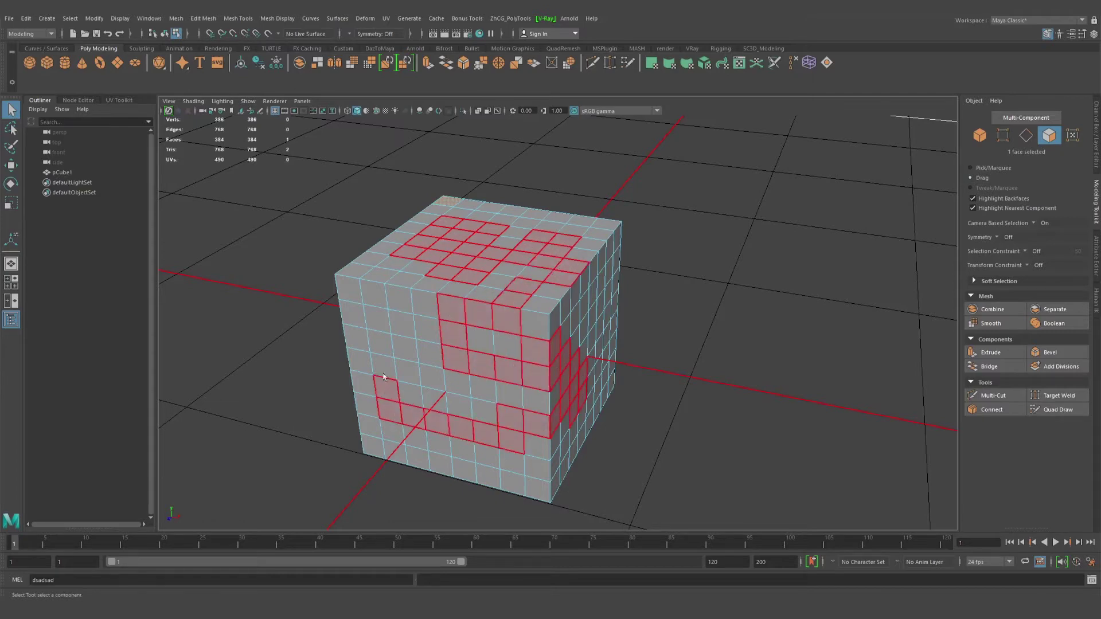
pyautogui.moveTo(377, 303); pyautogui.dragTo(356, 315)
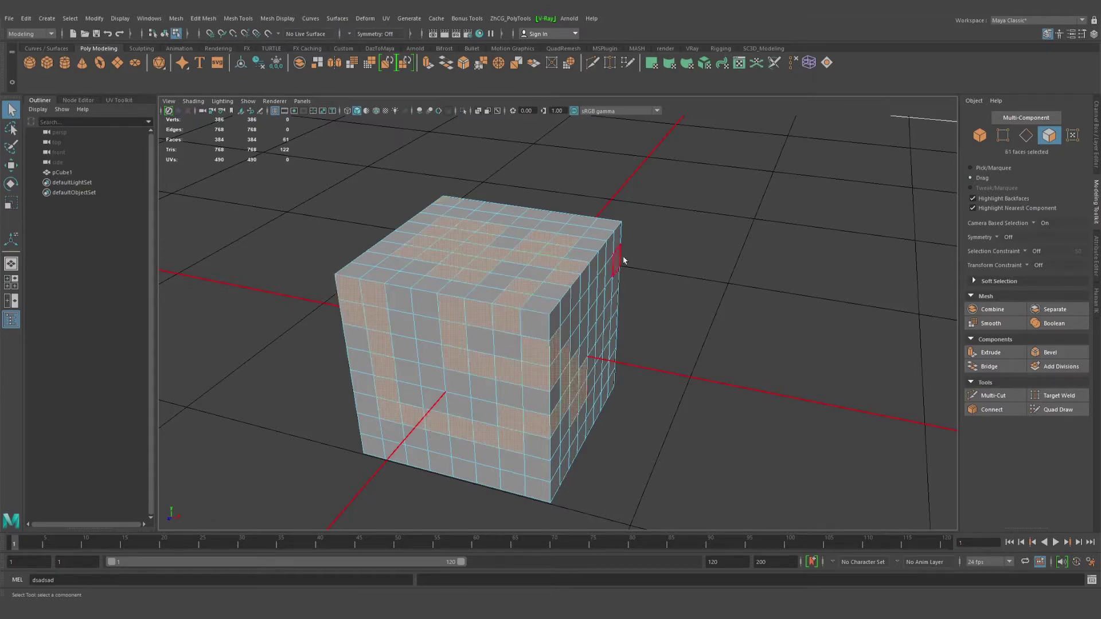
# Paint-select fresh strips of faces over the cube's top and sides from several viewing angles.
pyautogui.moveTo(627, 253)
pyautogui.keyDown('alt'); pyautogui.mouseDown()
pyautogui.moveTo(548, 308)
pyautogui.moveTo(602, 442)
pyautogui.mouseUp(); pyautogui.keyUp('alt')
pyautogui.moveTo(602, 442)
pyautogui.keyDown('alt'); pyautogui.mouseDown()
pyautogui.moveTo(676, 312)
pyautogui.moveTo(532, 274)
pyautogui.moveTo(516, 332)
pyautogui.moveTo(597, 431)
pyautogui.mouseUp(); pyautogui.keyUp('alt')
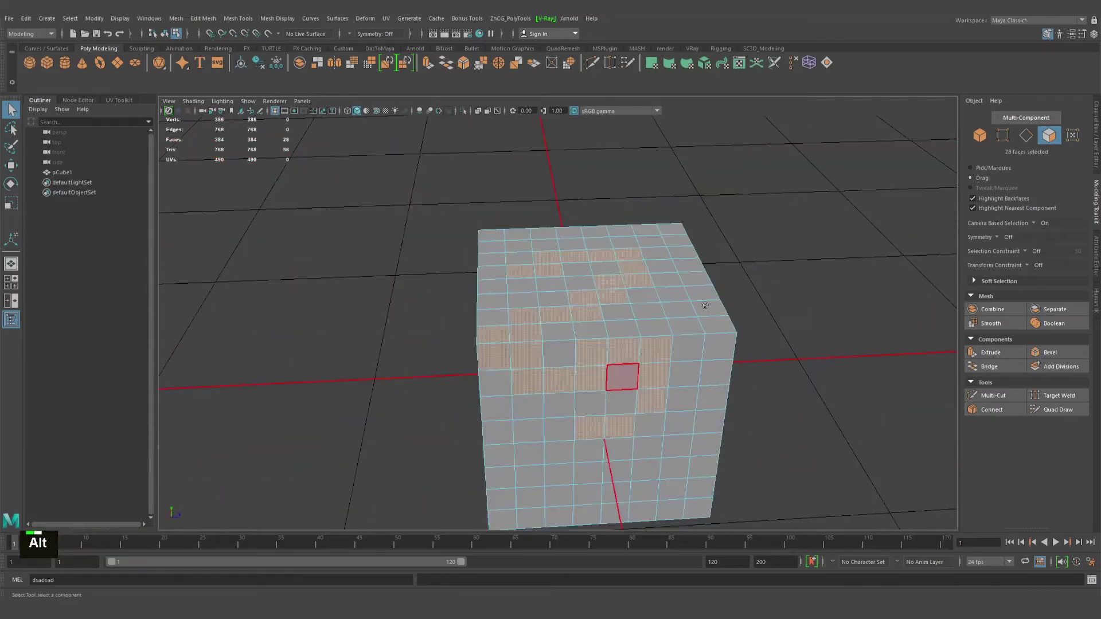
pyautogui.keyDown('alt'); pyautogui.moveTo(616, 372); pyautogui.dragTo(548, 313); pyautogui.keyUp('alt')
pyautogui.moveTo(372, 334); pyautogui.dragTo(464, 441)
pyautogui.moveTo(573, 344)
pyautogui.keyDown('alt'); pyautogui.mouseDown()
pyautogui.moveTo(529, 326)
pyautogui.moveTo(504, 269)
pyautogui.mouseUp(); pyautogui.keyUp('alt')
pyautogui.moveTo(466, 226); pyautogui.dragTo(559, 351)
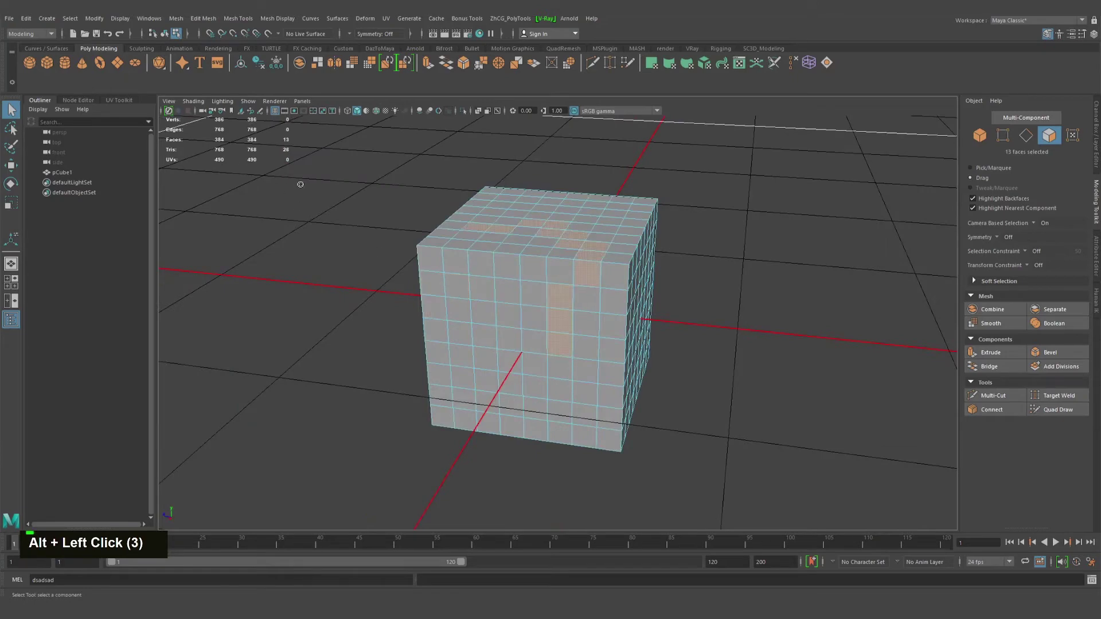
pyautogui.moveTo(431, 232); pyautogui.dragTo(627, 275)
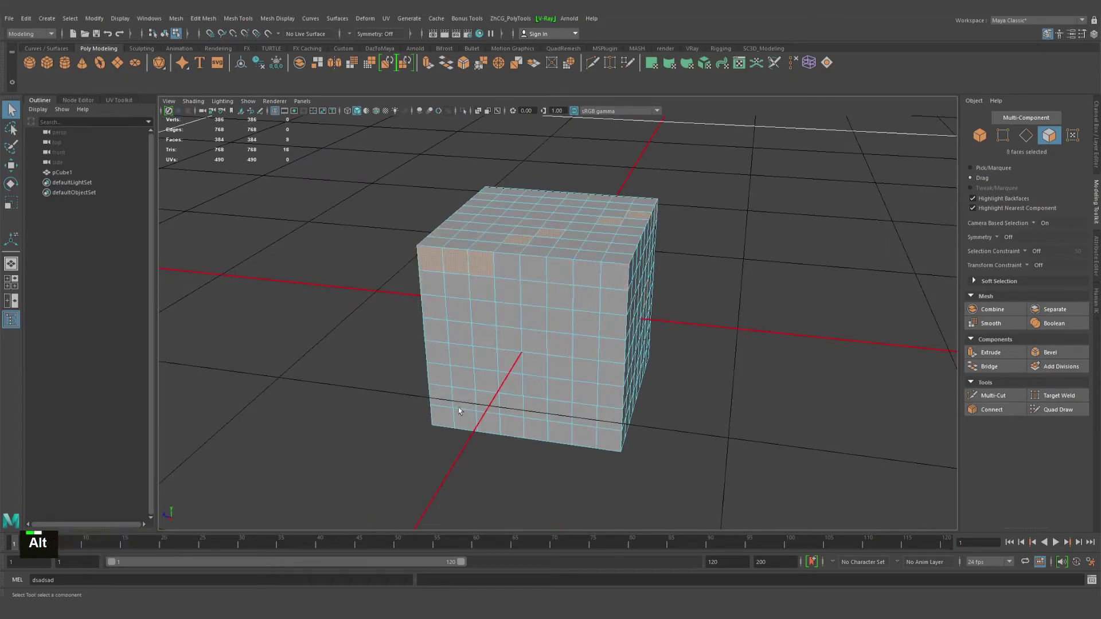
# Switch back to Pick/Marquee selection and marquee-select the faces of the cube's upper part, including those facing away.
pyautogui.keyDown('alt'); pyautogui.moveTo(456, 408); pyautogui.dragTo(695, 386); pyautogui.keyUp('alt')
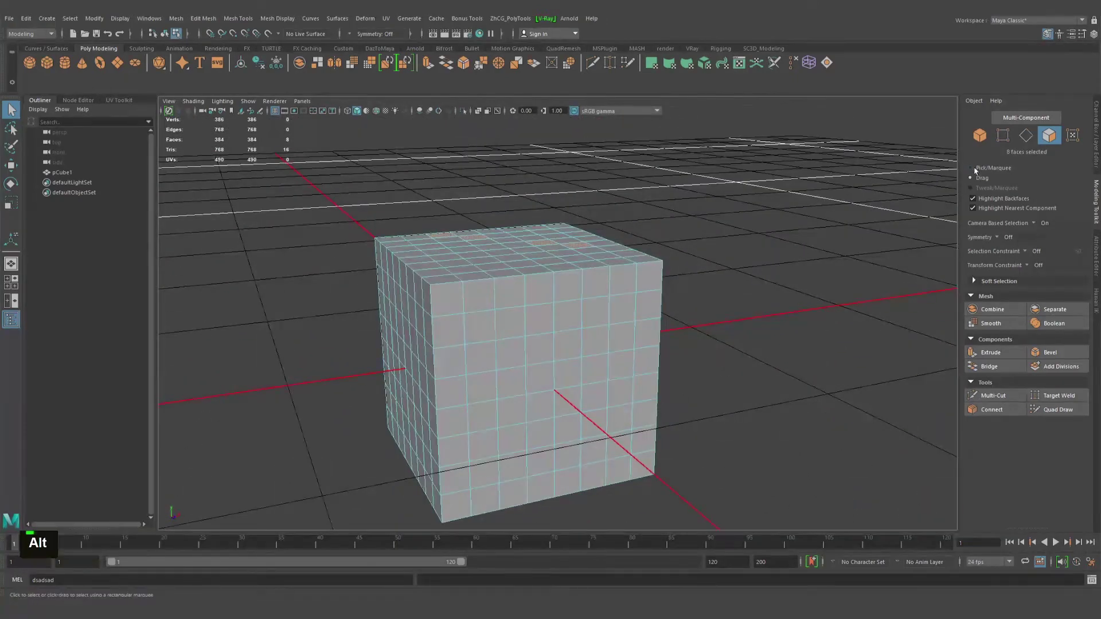
pyautogui.click(1000, 171)
pyautogui.keyDown('alt'); pyautogui.moveTo(631, 344); pyautogui.dragTo(458, 321); pyautogui.keyUp('alt')
pyautogui.keyDown('alt'); pyautogui.moveTo(459, 321); pyautogui.dragTo(401, 298, button='right'); pyautogui.keyUp('alt')
pyautogui.keyDown('alt'); pyautogui.moveTo(401, 298); pyautogui.dragTo(252, 122); pyautogui.keyUp('alt')
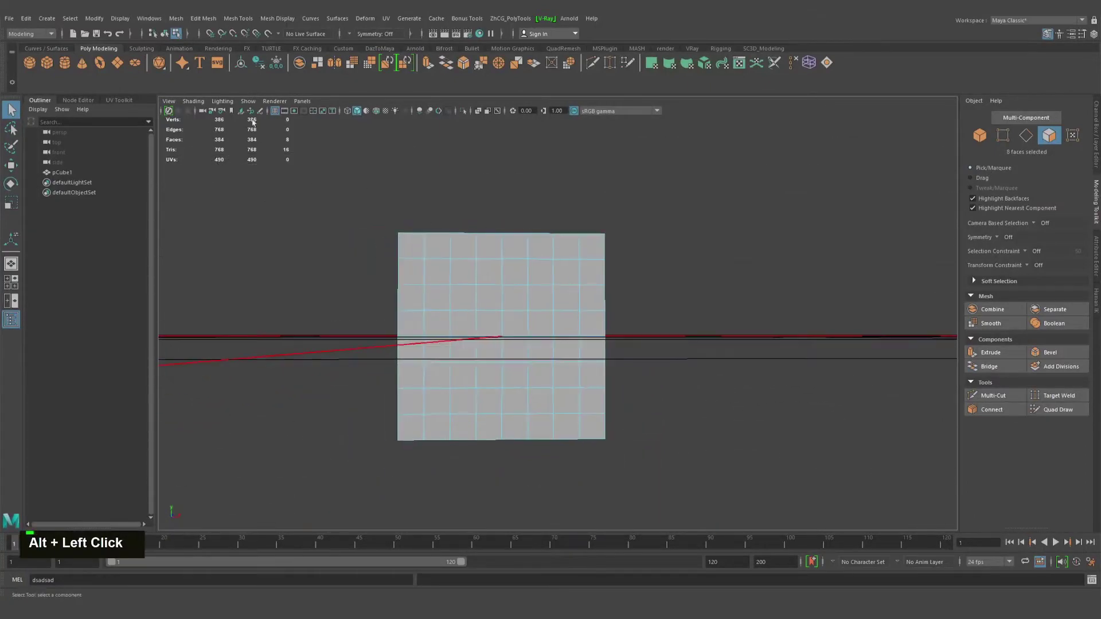
pyautogui.keyDown('alt'); pyautogui.moveTo(293, 139); pyautogui.dragTo(518, 261, button='middle'); pyautogui.keyUp('alt')
pyautogui.keyDown('alt'); pyautogui.scroll(-2, 504, 253); pyautogui.keyUp('alt')
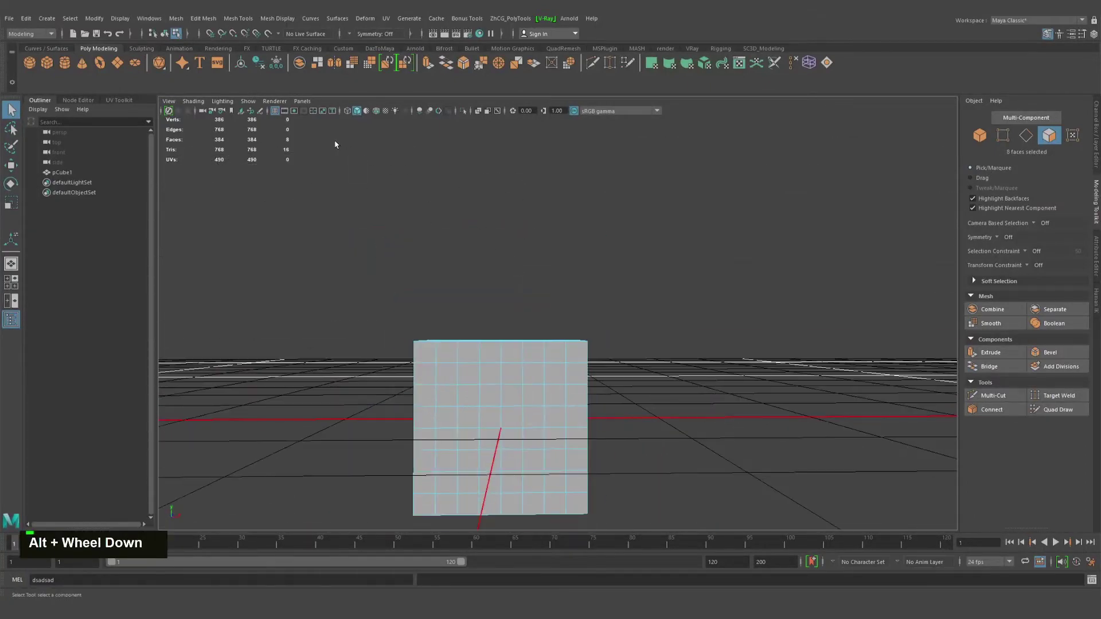
pyautogui.moveTo(335, 142); pyautogui.dragTo(659, 396)
pyautogui.keyDown('alt'); pyautogui.moveTo(711, 372); pyautogui.dragTo(576, 364); pyautogui.keyUp('alt')
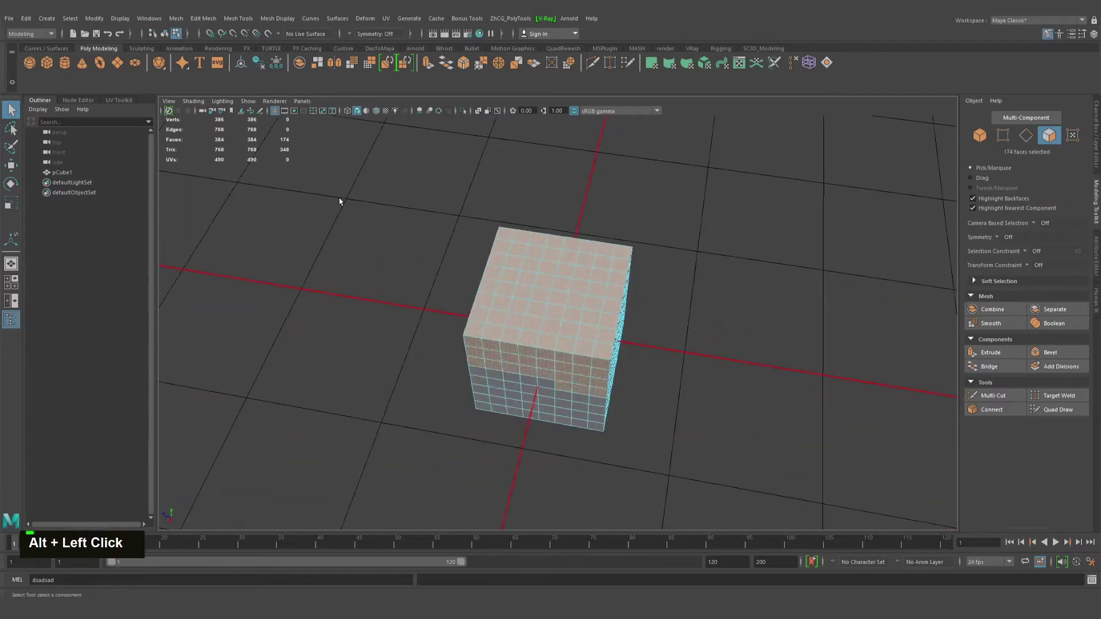
# Marquee-select a patch of faces on the cube's upper part, and add the remaining upper faces to the selection from another angle.
pyautogui.moveTo(343, 204); pyautogui.dragTo(830, 308)
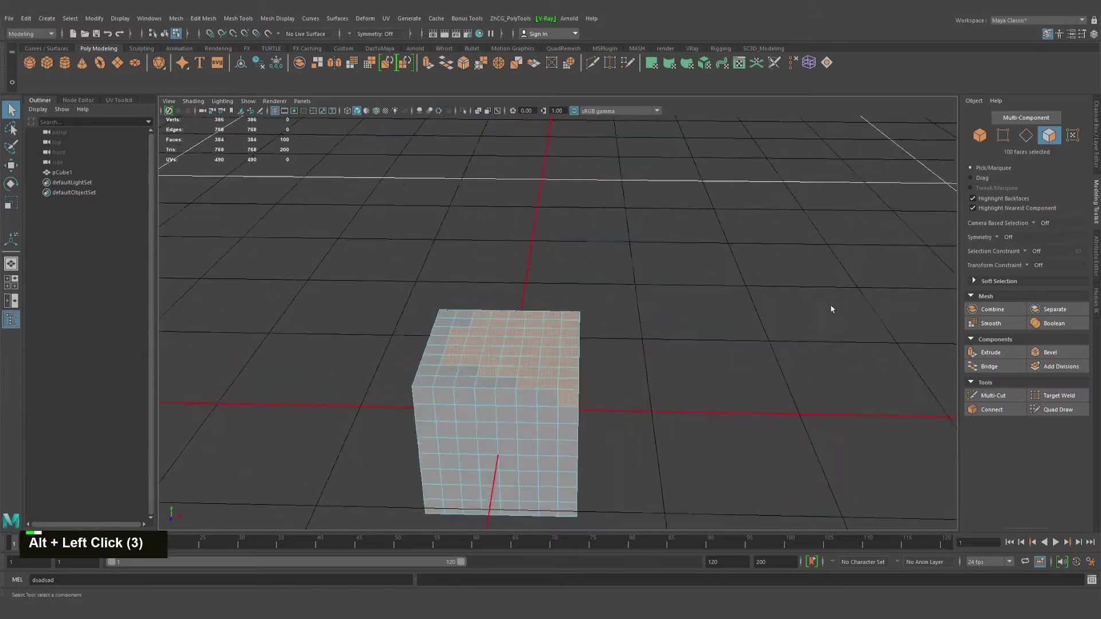
pyautogui.keyDown('alt'); pyautogui.moveTo(831, 307); pyautogui.dragTo(977, 167, button='middle'); pyautogui.keyUp('alt')
pyautogui.keyDown('alt'); pyautogui.moveTo(602, 352); pyautogui.dragTo(579, 315, button='middle'); pyautogui.keyUp('alt')
pyautogui.keyDown('alt'); pyautogui.moveTo(580, 315); pyautogui.dragTo(620, 352); pyautogui.keyUp('alt')
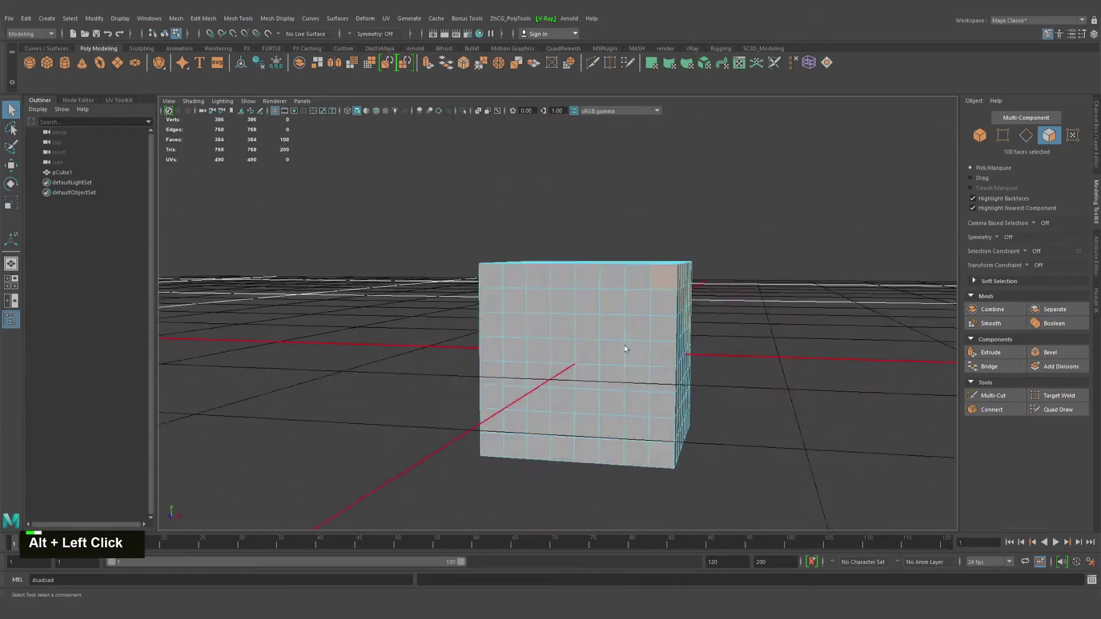
pyautogui.keyDown('alt'); pyautogui.moveTo(619, 351); pyautogui.dragTo(582, 315, button='middle'); pyautogui.keyUp('alt')
pyautogui.keyDown('alt'); pyautogui.moveTo(583, 315); pyautogui.dragTo(404, 248); pyautogui.keyUp('alt')
pyautogui.keyDown('ctrl'); pyautogui.keyDown('shift'); pyautogui.moveTo(322, 171); pyautogui.dragTo(565, 306); pyautogui.keyUp('shift'); pyautogui.keyUp('ctrl')
pyautogui.keyDown('alt'); pyautogui.moveTo(625, 310); pyautogui.dragTo(585, 337, button='middle'); pyautogui.keyUp('alt')
pyautogui.keyDown('alt'); pyautogui.moveTo(585, 336); pyautogui.dragTo(640, 342); pyautogui.keyUp('alt')
pyautogui.keyDown('alt'); pyautogui.moveTo(610, 339); pyautogui.dragTo(654, 374, button='right'); pyautogui.keyUp('alt')
pyautogui.keyDown('alt'); pyautogui.moveTo(653, 373); pyautogui.dragTo(666, 351, button='middle'); pyautogui.keyUp('alt')
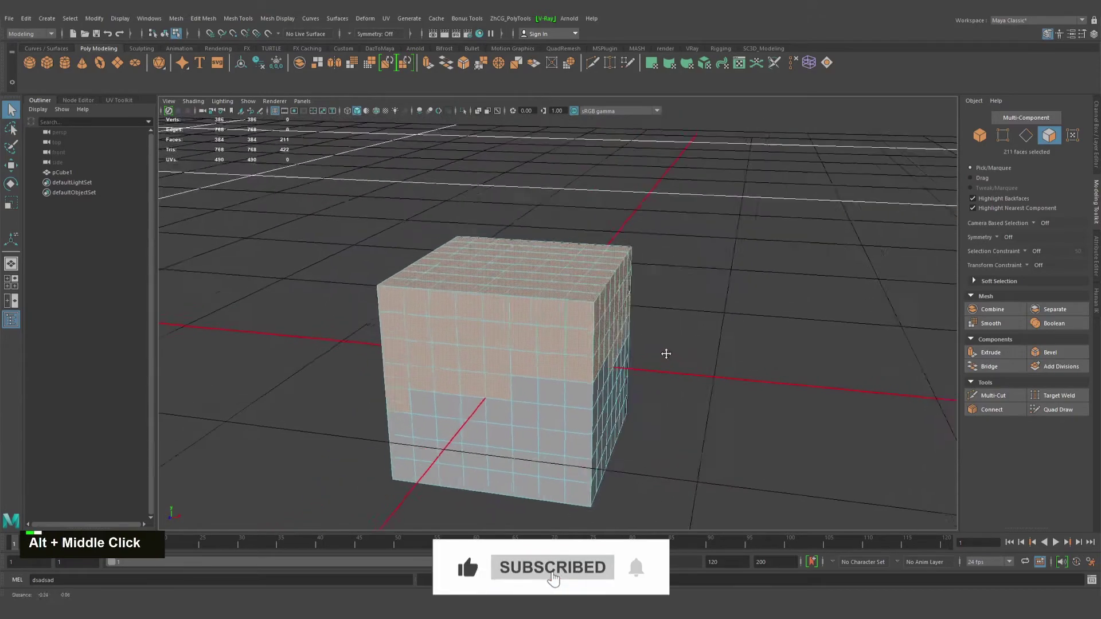
# Temporarily invoke Drag selection and paint over faces across the cube's sides.
pyautogui.keyDown('alt'); pyautogui.moveTo(666, 352); pyautogui.dragTo(616, 393); pyautogui.keyUp('alt')
pyautogui.keyDown('alt'); pyautogui.moveTo(531, 363); pyautogui.dragTo(730, 381); pyautogui.keyUp('alt')
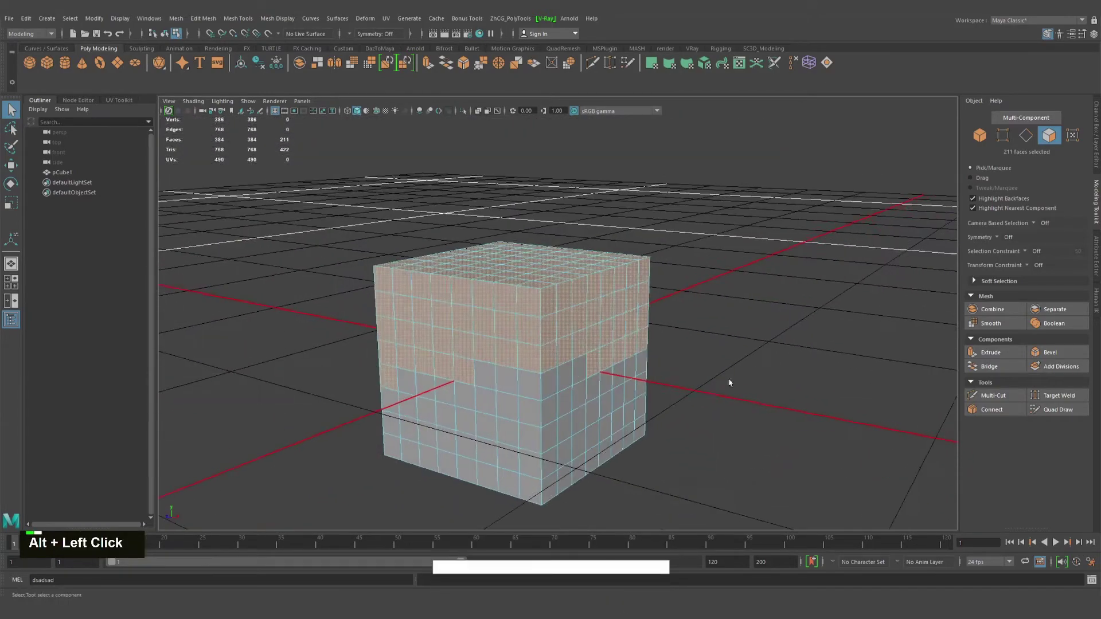
pyautogui.keyDown('alt'); pyautogui.moveTo(730, 381); pyautogui.dragTo(736, 404, button='middle'); pyautogui.keyUp('alt')
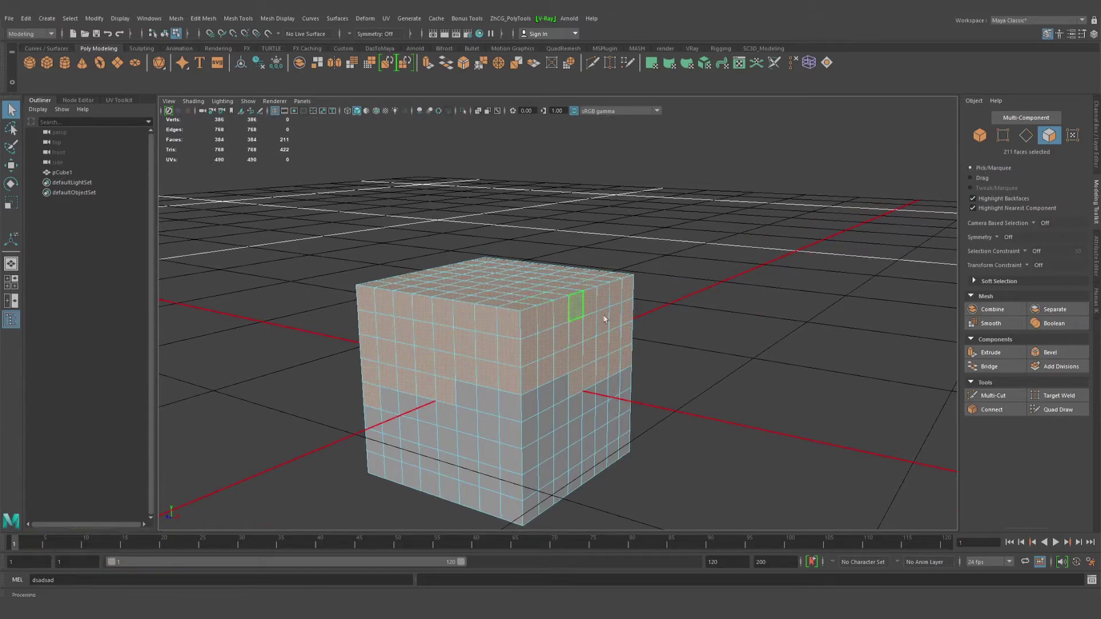
pyautogui.keyDown('alt'); pyautogui.moveTo(605, 318); pyautogui.dragTo(688, 290); pyautogui.keyUp('alt')
pyautogui.keyDown('alt'); pyautogui.moveTo(688, 290); pyautogui.dragTo(689, 276, button='middle'); pyautogui.keyUp('alt')
pyautogui.press('Tab')
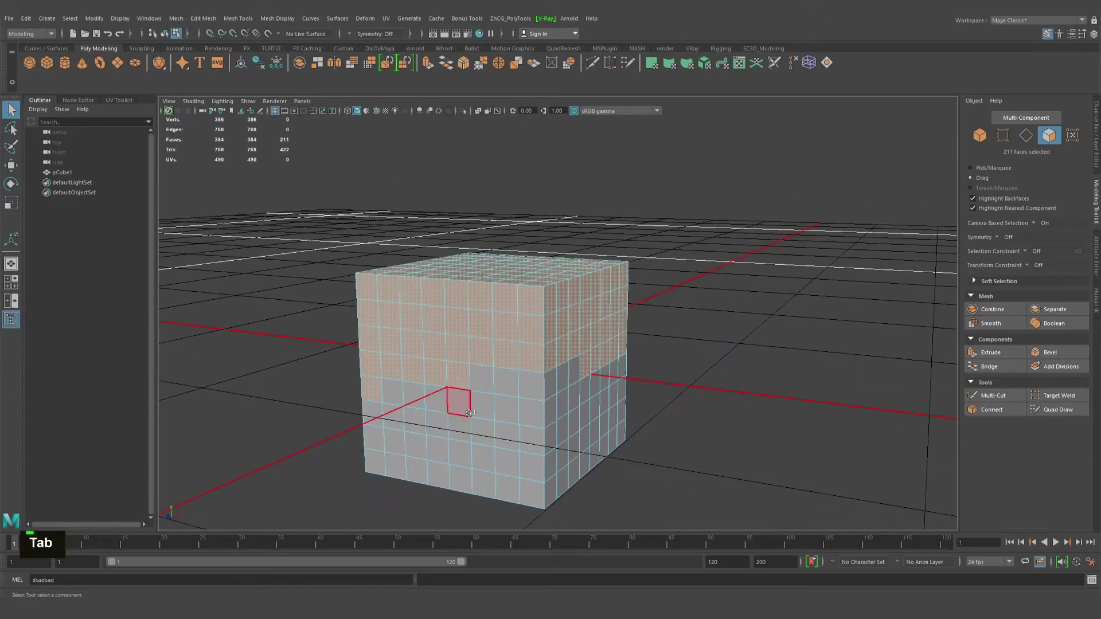
pyautogui.moveTo(480, 382)
pyautogui.mouseDown()
pyautogui.moveTo(465, 436)
pyautogui.moveTo(561, 481)
pyautogui.moveTo(713, 346)
pyautogui.moveTo(656, 361)
pyautogui.moveTo(630, 336)
pyautogui.mouseUp()
# Return the cube to object selection mode and deselect it.
pyautogui.rightClick(548, 322)
pyautogui.click(597, 307)
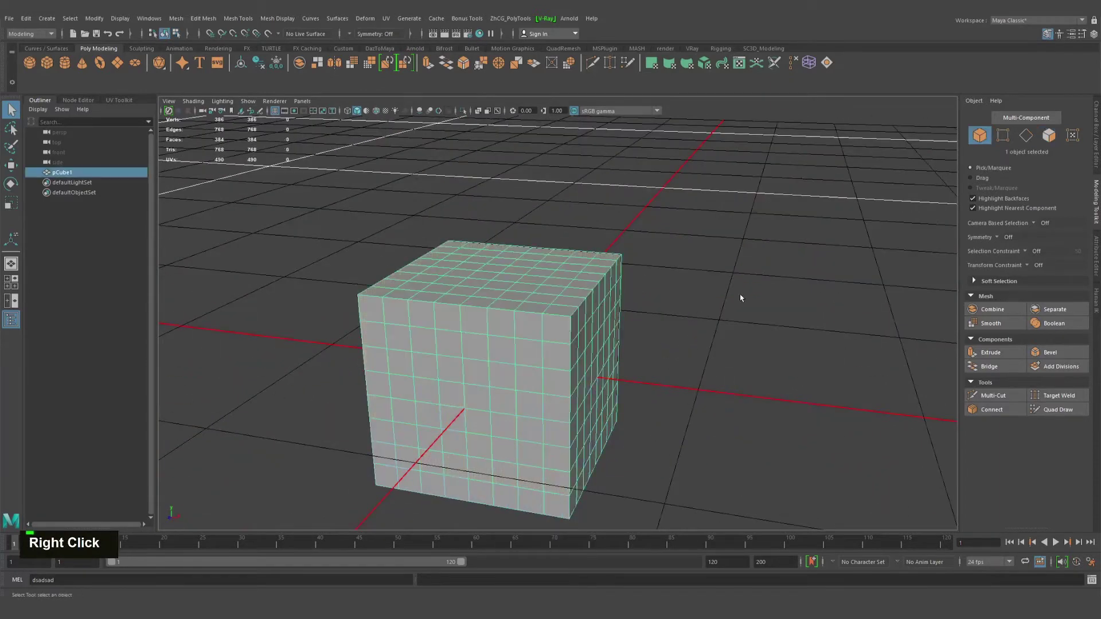
pyautogui.click(739, 298)
pyautogui.keyDown('alt'); pyautogui.moveTo(803, 217); pyautogui.dragTo(815, 224); pyautogui.keyUp('alt')
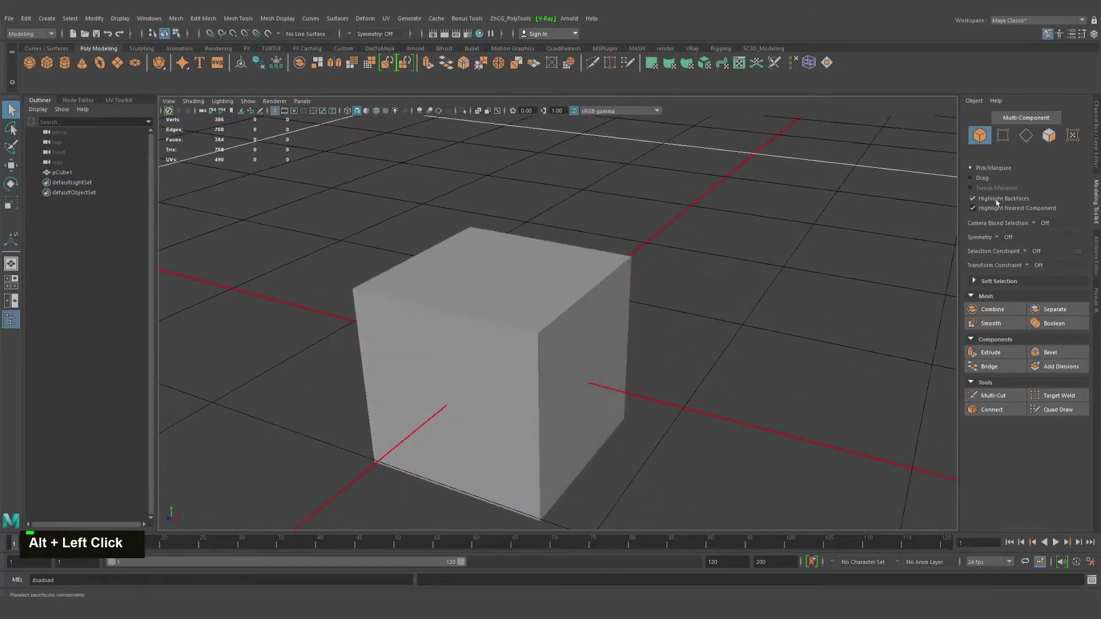
pyautogui.keyDown('alt'); pyautogui.moveTo(527, 311); pyautogui.dragTo(513, 294); pyautogui.keyUp('alt')
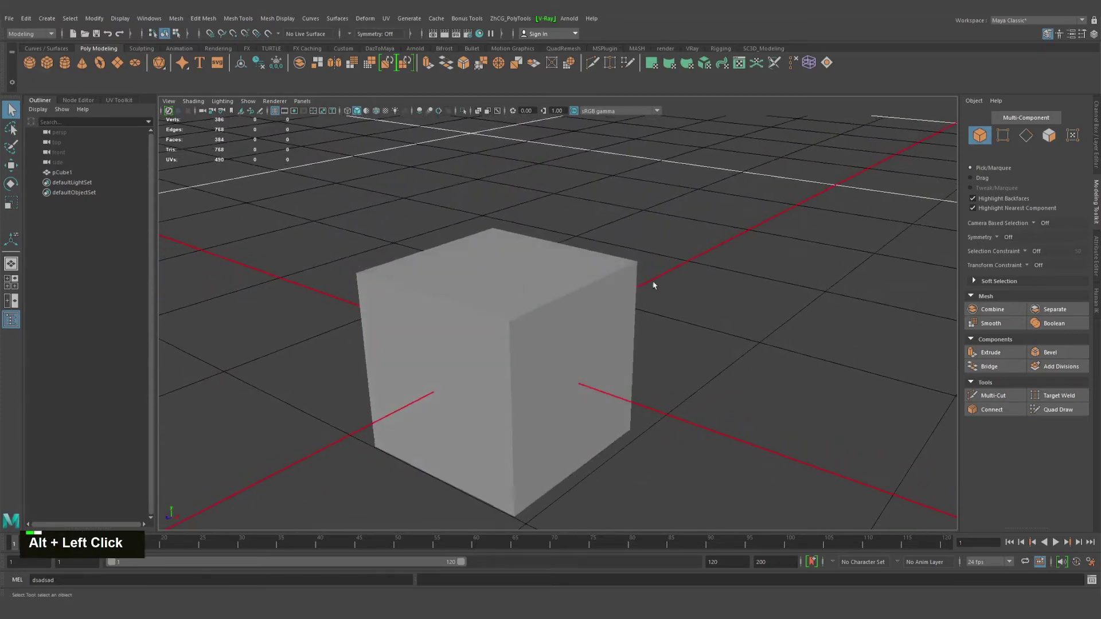
pyautogui.moveTo(642, 281)
pyautogui.keyDown('alt'); pyautogui.mouseDown()
pyautogui.moveTo(517, 277)
pyautogui.moveTo(627, 284)
pyautogui.mouseUp(); pyautogui.keyUp('alt')
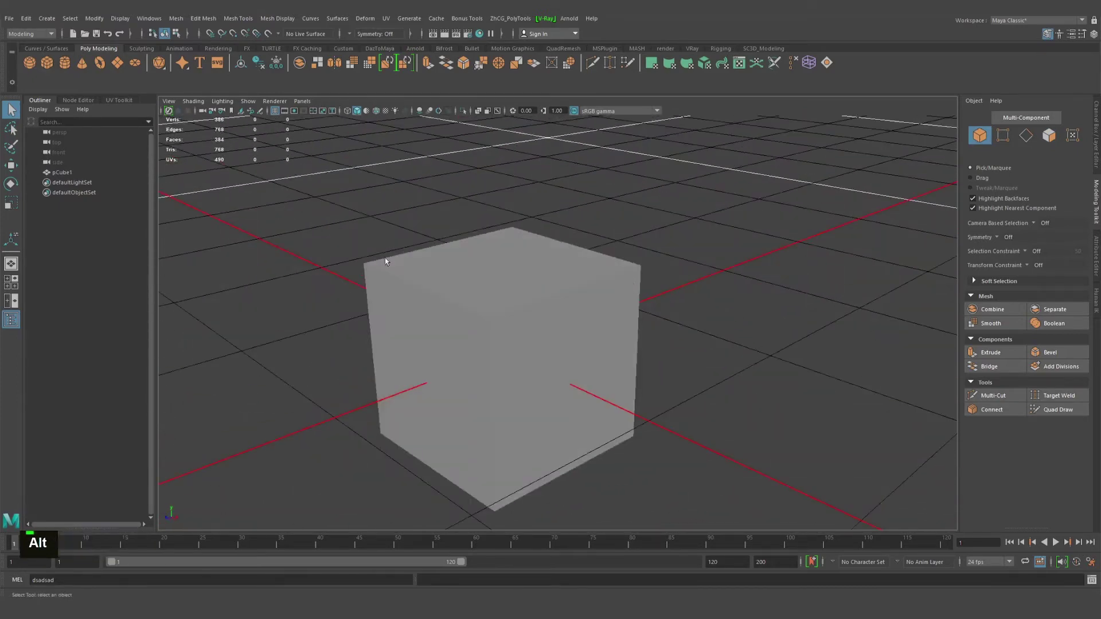
pyautogui.keyDown('alt'); pyautogui.moveTo(493, 354); pyautogui.dragTo(531, 363, button='middle'); pyautogui.keyUp('alt')
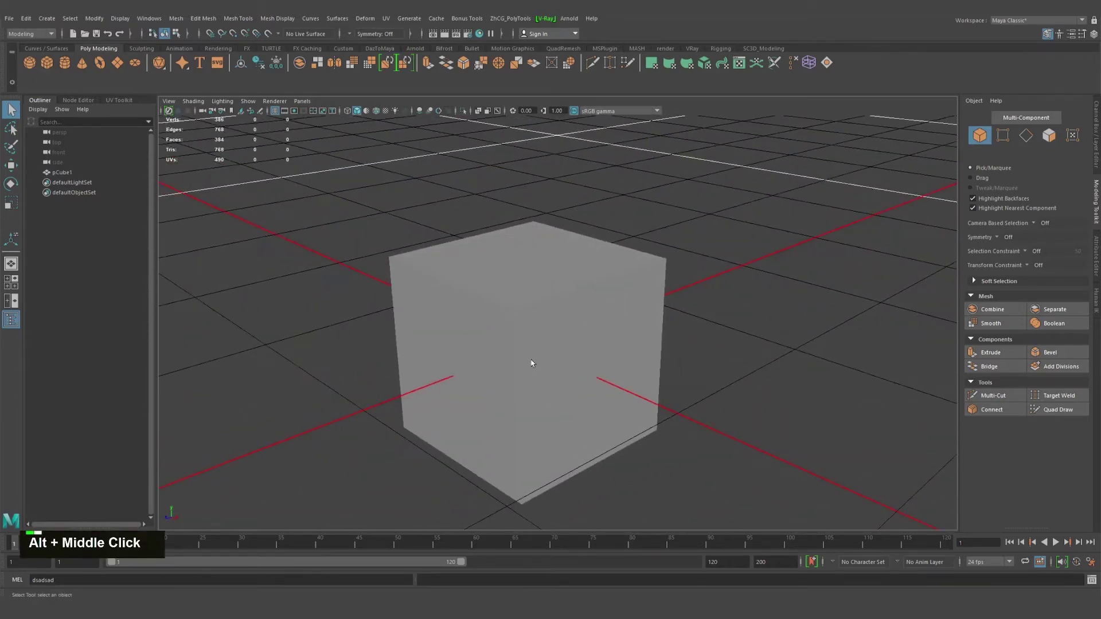
pyautogui.keyDown('alt'); pyautogui.moveTo(531, 363); pyautogui.dragTo(561, 370, button='right'); pyautogui.keyUp('alt')
pyautogui.keyDown('alt'); pyautogui.moveTo(595, 402); pyautogui.dragTo(538, 378); pyautogui.keyUp('alt')
pyautogui.keyDown('alt'); pyautogui.moveTo(539, 379); pyautogui.dragTo(557, 350, button='middle'); pyautogui.keyUp('alt')
pyautogui.keyDown('alt'); pyautogui.moveTo(558, 351); pyautogui.dragTo(518, 326); pyautogui.keyUp('alt')
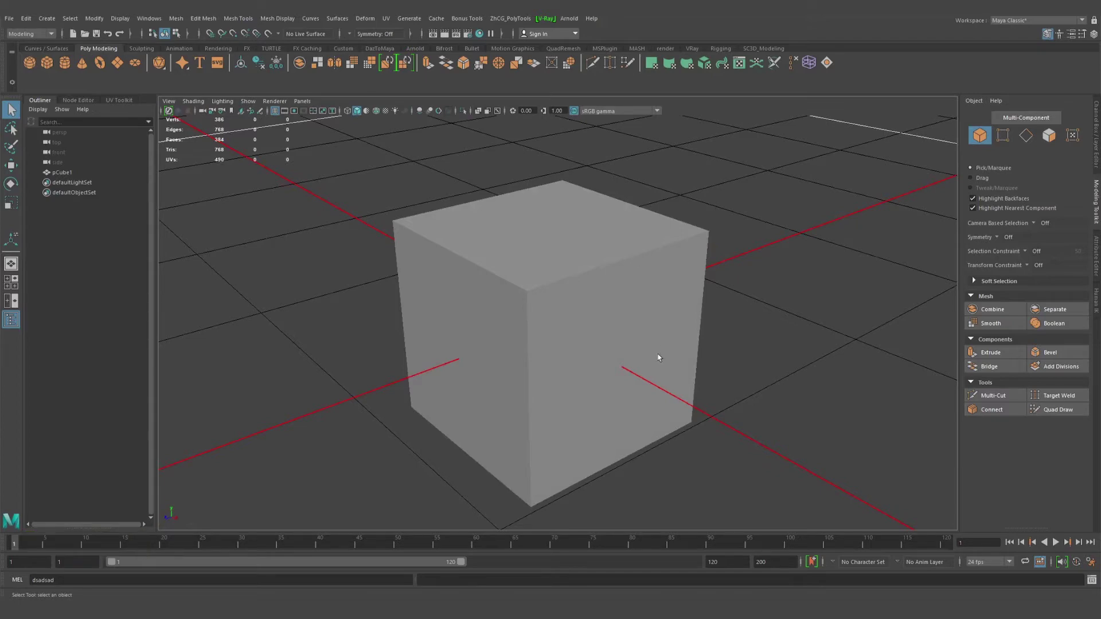
pyautogui.keyDown('alt'); pyautogui.moveTo(618, 295); pyautogui.dragTo(659, 322); pyautogui.keyUp('alt')
# Select the cube, switch to edge selection mode and add edges near the middle of its top to the selection.
pyautogui.click(619, 315)
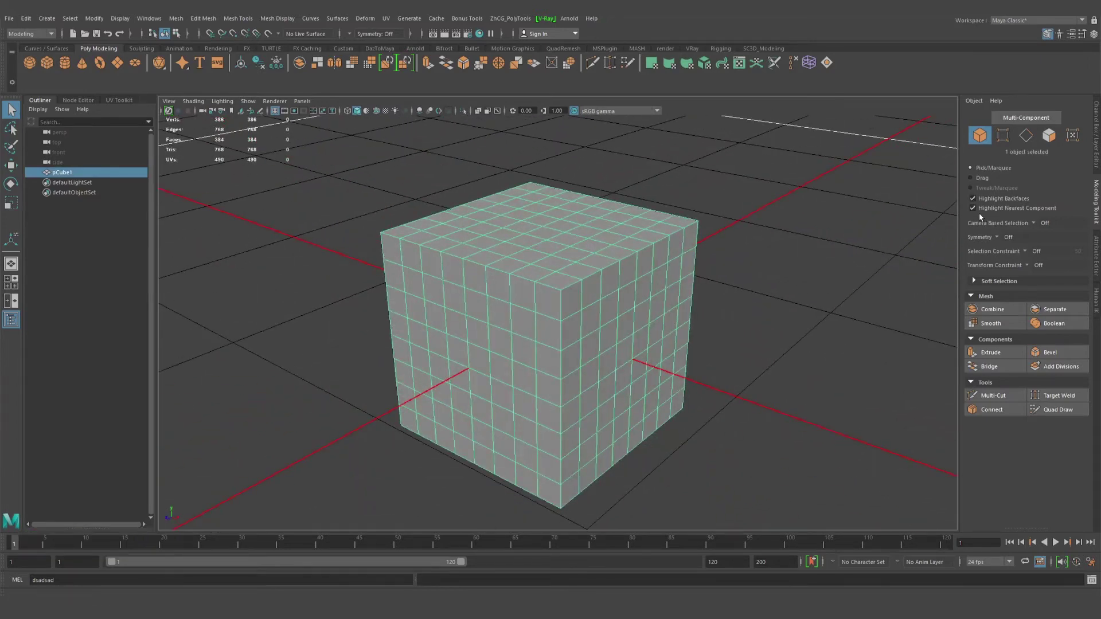
pyautogui.keyDown('alt'); pyautogui.moveTo(585, 288); pyautogui.dragTo(580, 243); pyautogui.keyUp('alt')
pyautogui.keyDown('alt'); pyautogui.moveTo(580, 243); pyautogui.dragTo(641, 259, button='middle'); pyautogui.keyUp('alt')
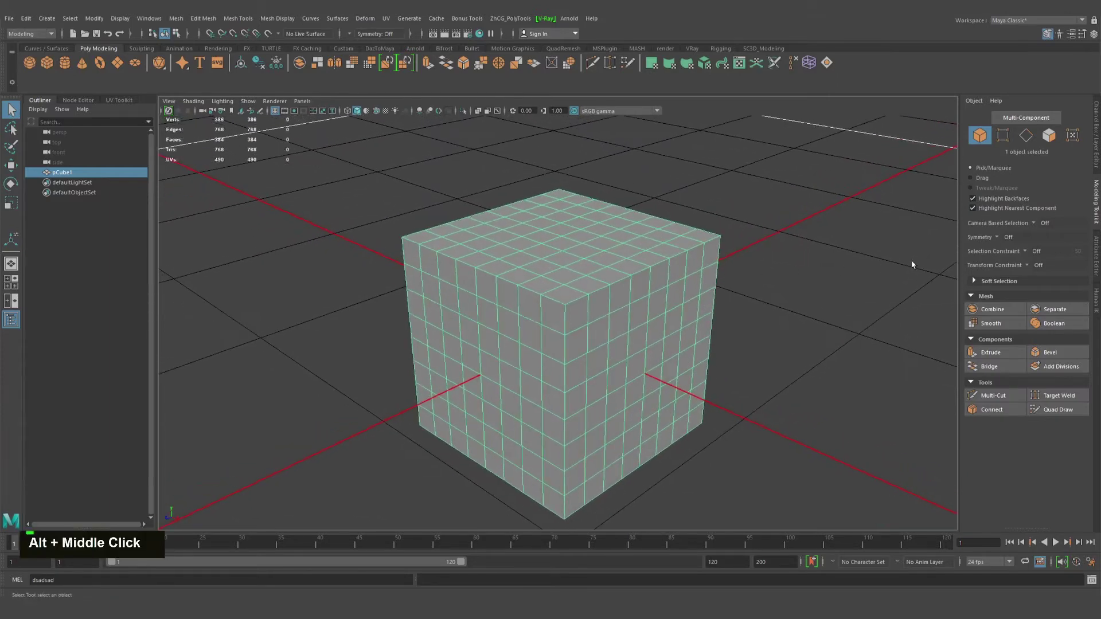
pyautogui.click(1026, 136)
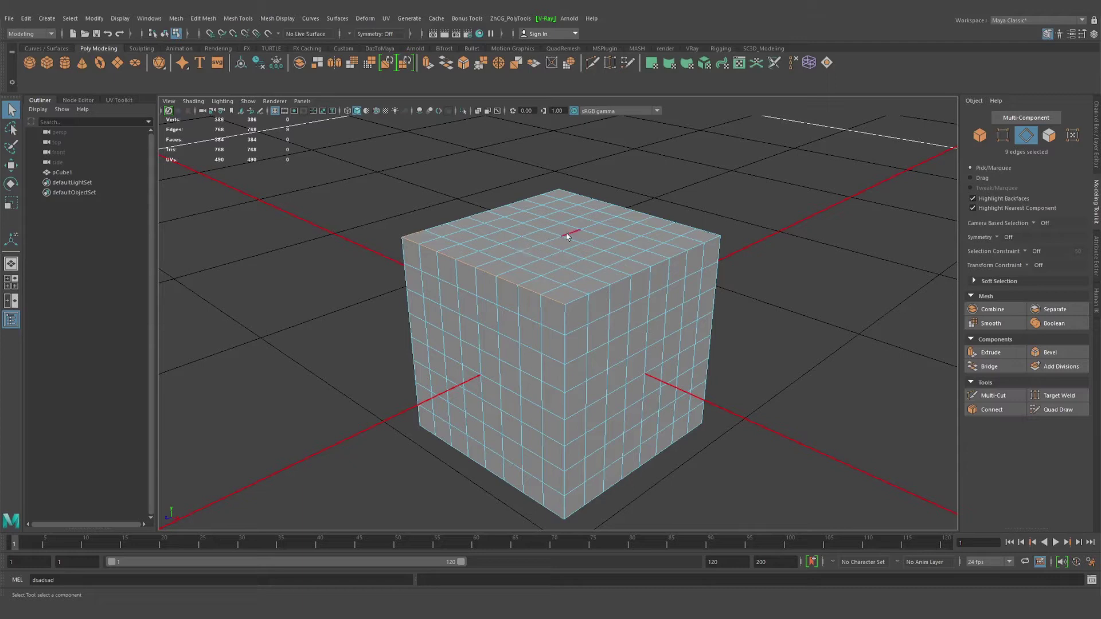
pyautogui.keyDown('shift'); pyautogui.click(573, 263); pyautogui.keyUp('shift')
pyautogui.keyDown('shift'); pyautogui.click(574, 254); pyautogui.keyUp('shift')
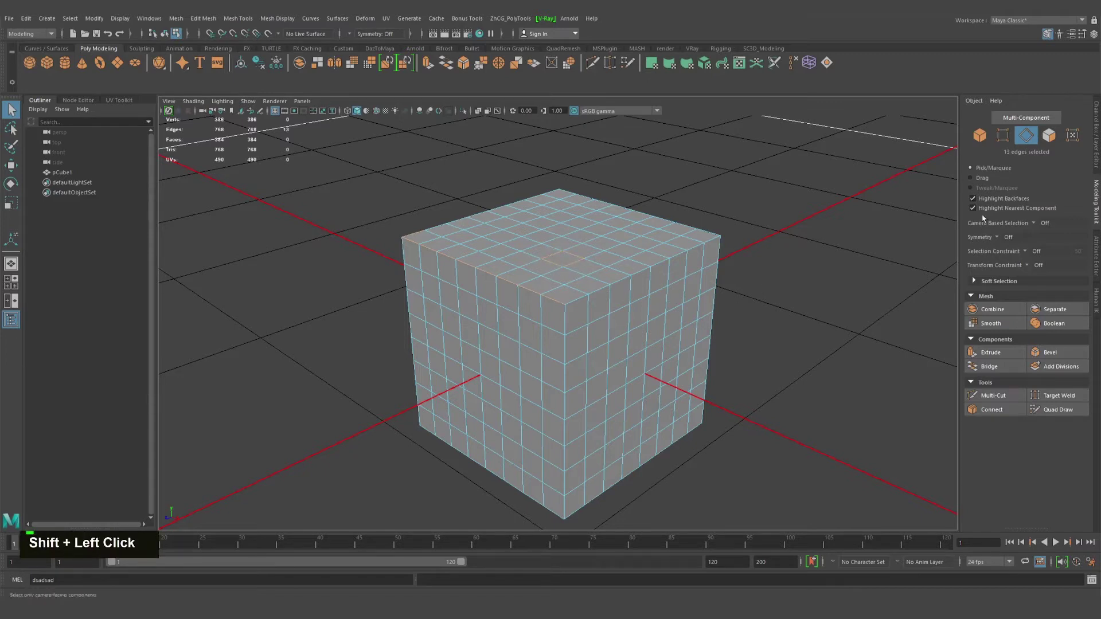
# Select one face on the cube's top in face mode, and a single vertex there in vertex mode.
pyautogui.click(1048, 137)
pyautogui.click(581, 254)
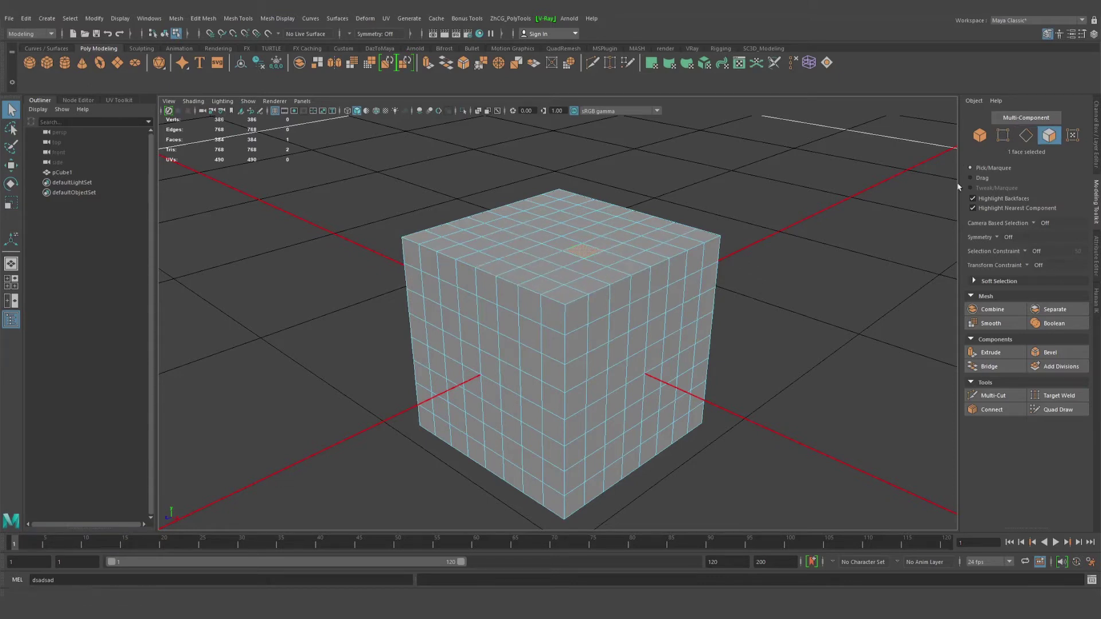
pyautogui.click(1002, 137)
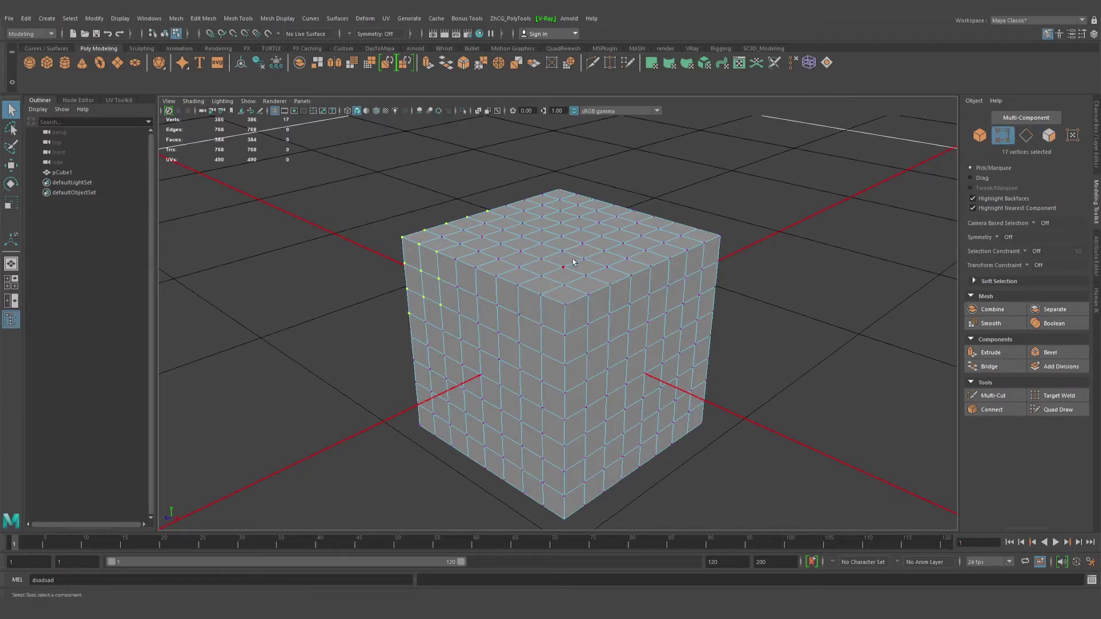
pyautogui.click(536, 257)
# Marquee-select all of the cube's vertices, including those facing away from the camera.
pyautogui.keyDown('alt'); pyautogui.moveTo(757, 315); pyautogui.dragTo(739, 298); pyautogui.keyUp('alt')
pyautogui.keyDown('alt'); pyautogui.moveTo(740, 299); pyautogui.dragTo(730, 287, button='middle'); pyautogui.keyUp('alt')
pyautogui.keyDown('alt'); pyautogui.moveTo(730, 288); pyautogui.dragTo(725, 291); pyautogui.keyUp('alt')
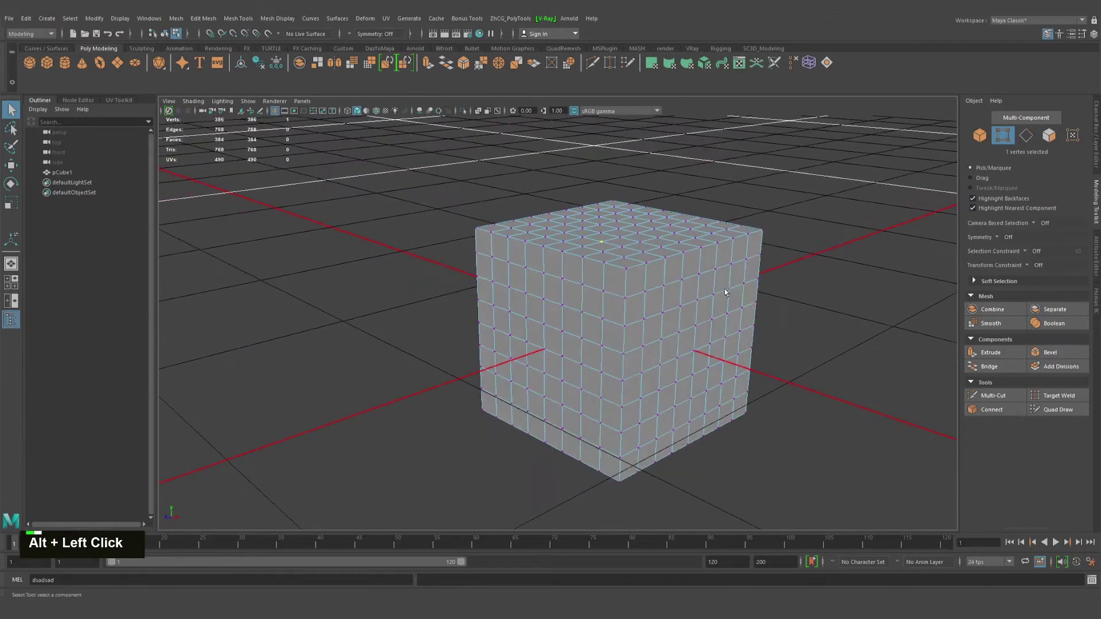
pyautogui.keyDown('alt'); pyautogui.moveTo(725, 289); pyautogui.dragTo(760, 280, button='middle'); pyautogui.keyUp('alt')
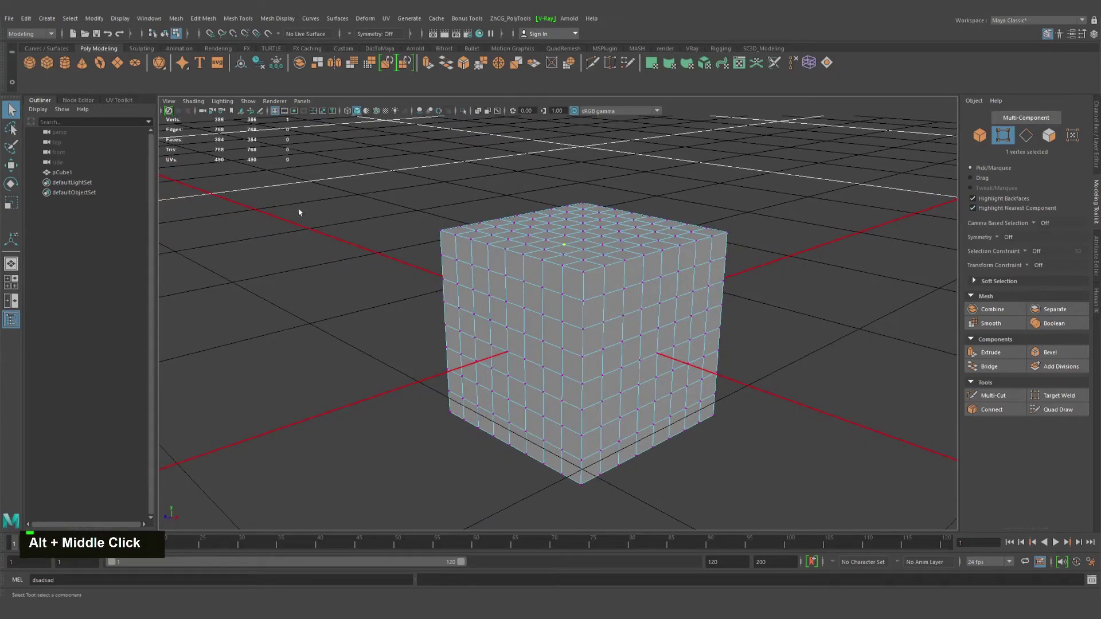
pyautogui.moveTo(367, 173); pyautogui.dragTo(910, 529)
pyautogui.keyDown('alt'); pyautogui.moveTo(726, 352); pyautogui.dragTo(738, 362); pyautogui.keyUp('alt')
pyautogui.moveTo(344, 165); pyautogui.dragTo(912, 531)
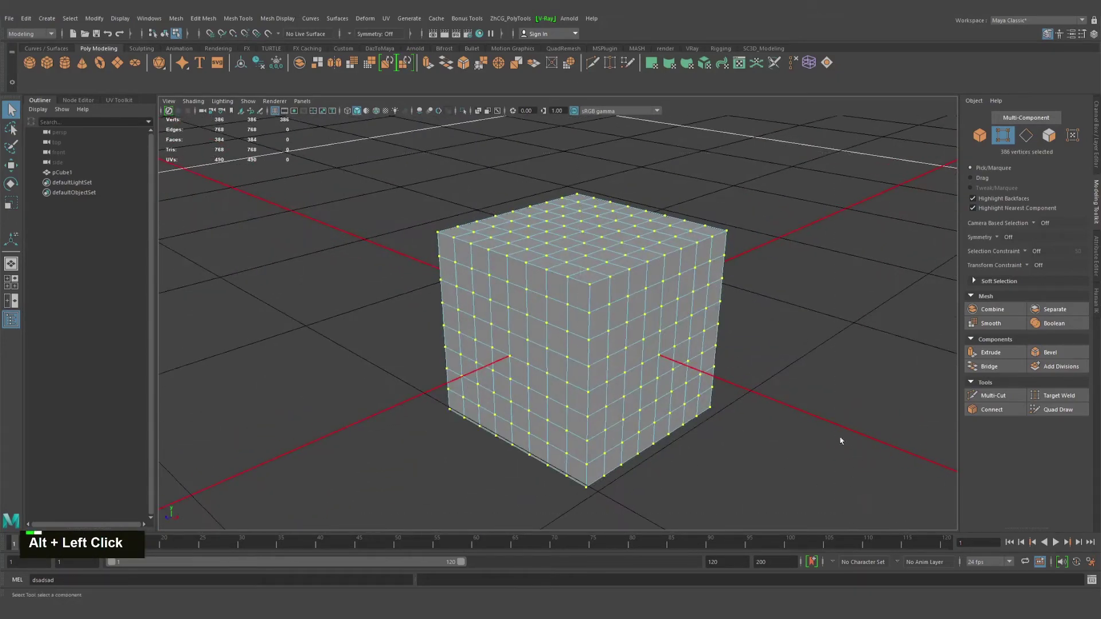
# View the fully selected cube from other angles and marquee-select all its vertices again.
pyautogui.keyDown('alt'); pyautogui.moveTo(769, 440); pyautogui.dragTo(732, 410); pyautogui.keyUp('alt')
pyautogui.keyDown('alt'); pyautogui.moveTo(732, 411); pyautogui.dragTo(698, 433, button='middle'); pyautogui.keyUp('alt')
pyautogui.keyDown('alt'); pyautogui.moveTo(698, 432); pyautogui.dragTo(696, 422); pyautogui.keyUp('alt')
pyautogui.keyDown('alt'); pyautogui.moveTo(695, 423); pyautogui.dragTo(690, 445, button='middle'); pyautogui.keyUp('alt')
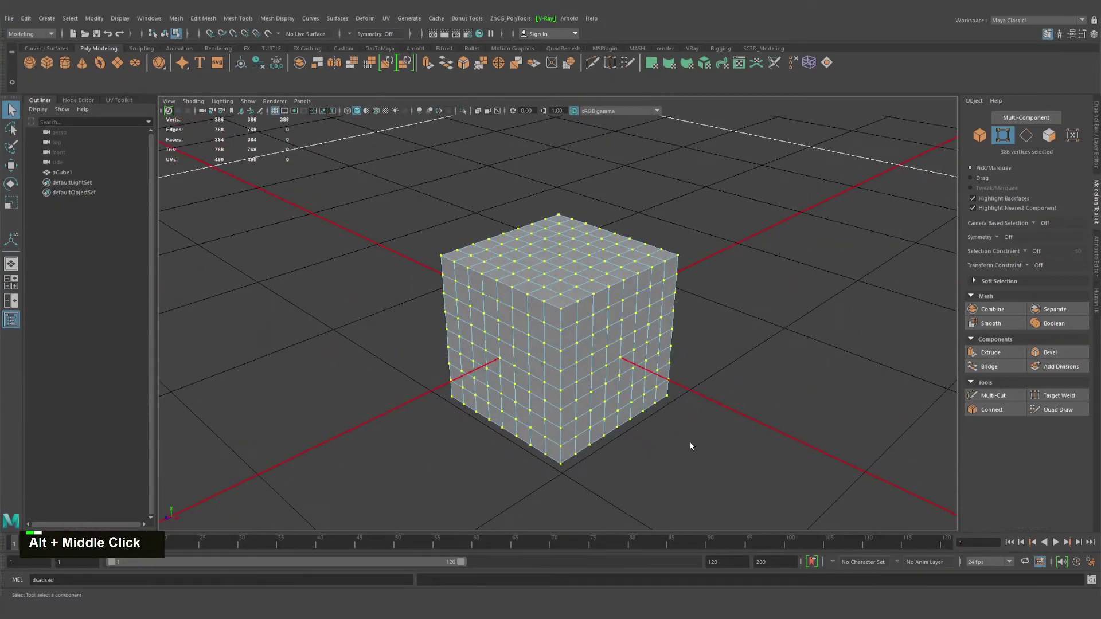
pyautogui.keyDown('alt'); pyautogui.moveTo(690, 445); pyautogui.dragTo(675, 416); pyautogui.keyUp('alt')
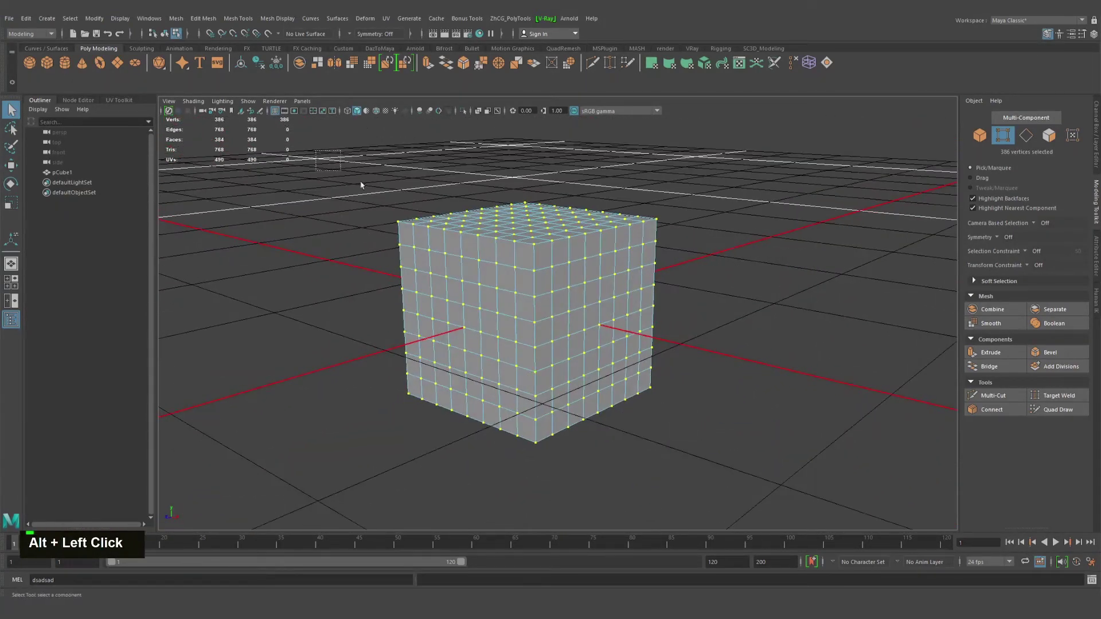
pyautogui.moveTo(361, 185); pyautogui.dragTo(818, 485)
# Set Camera Based Selection to On, marquee-select the whole cube's visible vertices, and inspect the selection on its hidden sides.
pyautogui.click(1035, 223)
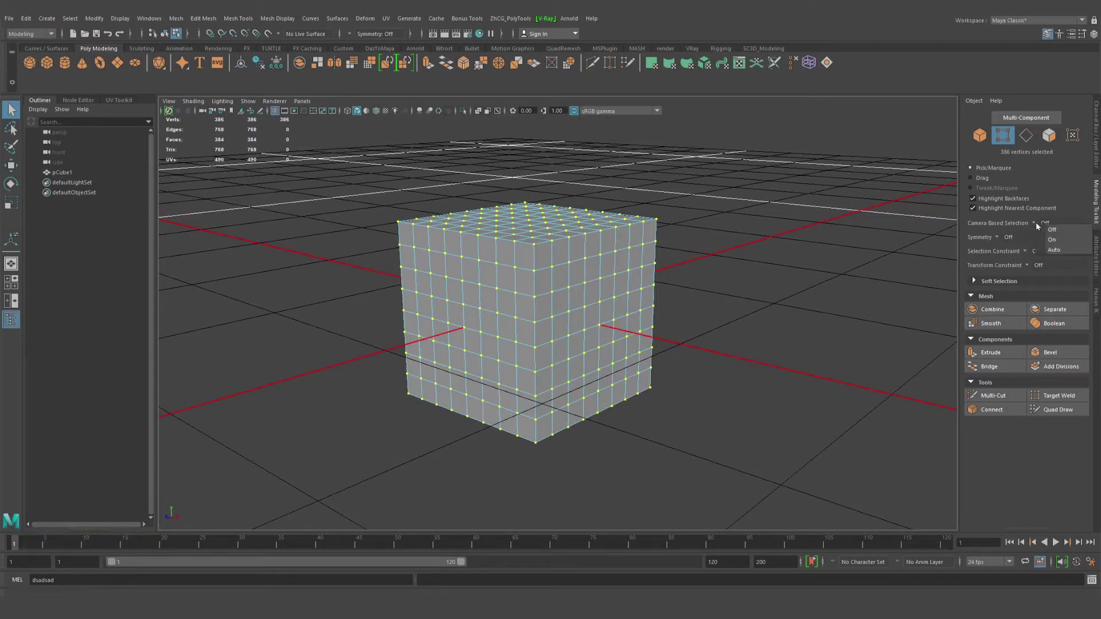
pyautogui.click(1062, 239)
pyautogui.keyDown('alt'); pyautogui.moveTo(781, 362); pyautogui.dragTo(787, 357); pyautogui.keyUp('alt')
pyautogui.moveTo(311, 143); pyautogui.dragTo(861, 483)
pyautogui.keyDown('alt'); pyautogui.moveTo(805, 354); pyautogui.dragTo(589, 360); pyautogui.keyUp('alt')
pyautogui.keyDown('alt'); pyautogui.moveTo(702, 299); pyautogui.dragTo(635, 313); pyautogui.keyUp('alt')
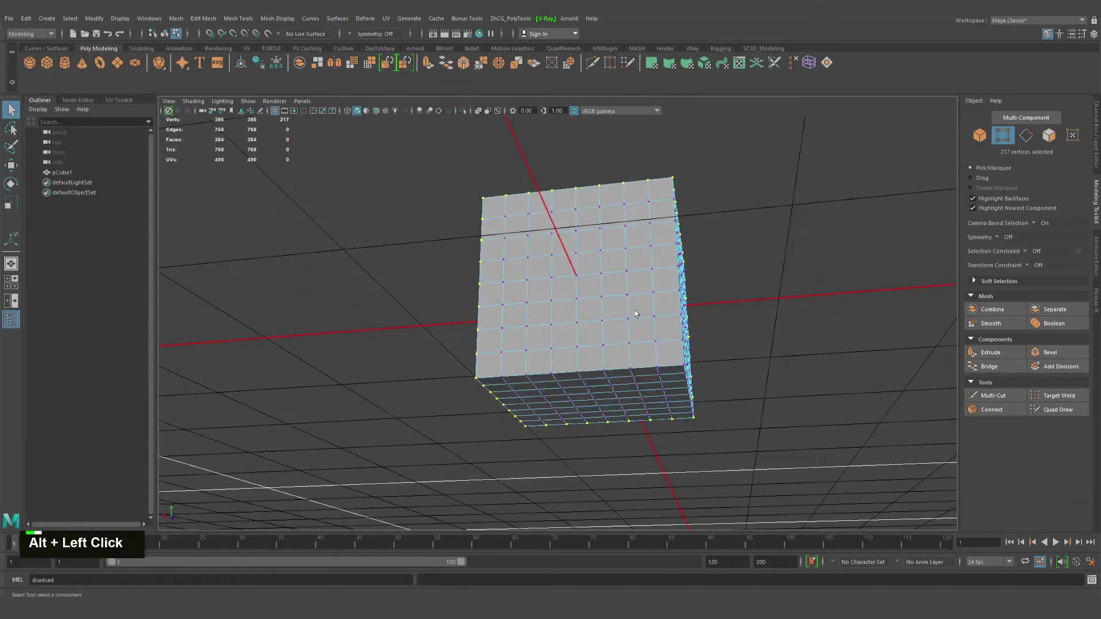
pyautogui.keyDown('alt'); pyautogui.moveTo(696, 261); pyautogui.dragTo(636, 292); pyautogui.keyUp('alt')
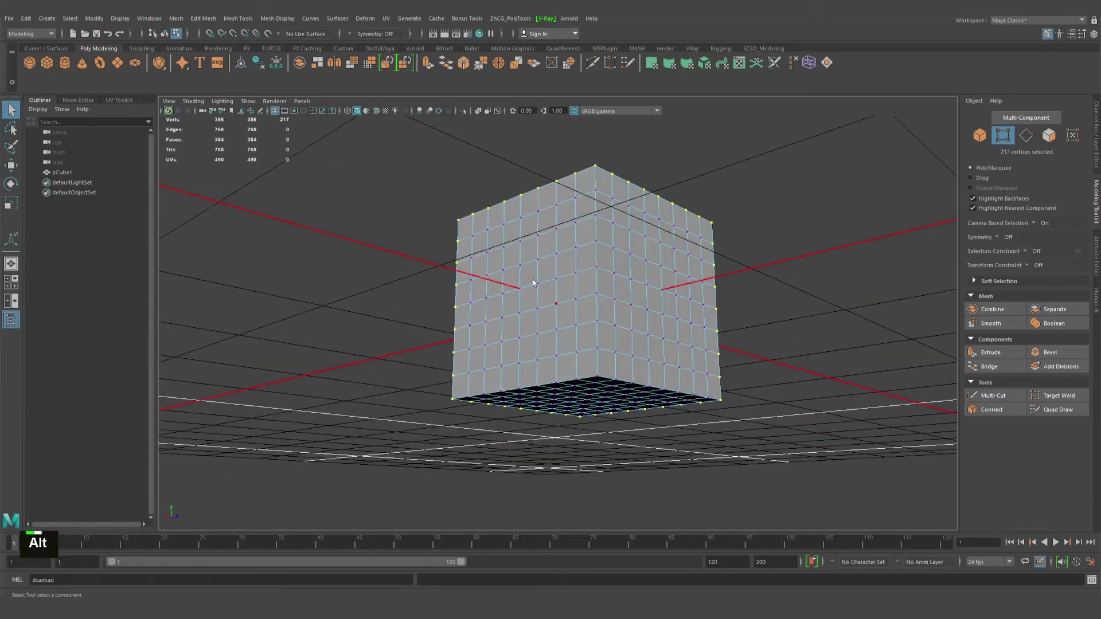
pyautogui.keyDown('alt'); pyautogui.moveTo(526, 277); pyautogui.dragTo(453, 332); pyautogui.keyUp('alt')
# Switch to face selection mode and marquee-select the cube's camera-facing faces.
pyautogui.click(1050, 137)
pyautogui.doubleClick(481, 248)
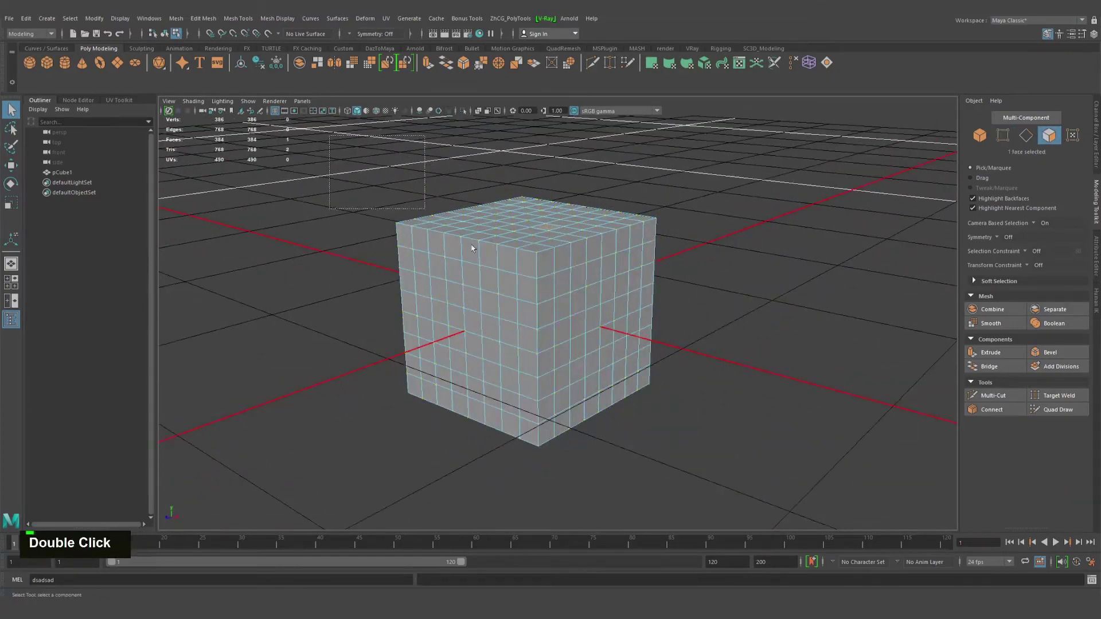
pyautogui.keyDown('alt'); pyautogui.moveTo(728, 386); pyautogui.dragTo(659, 420); pyautogui.keyUp('alt')
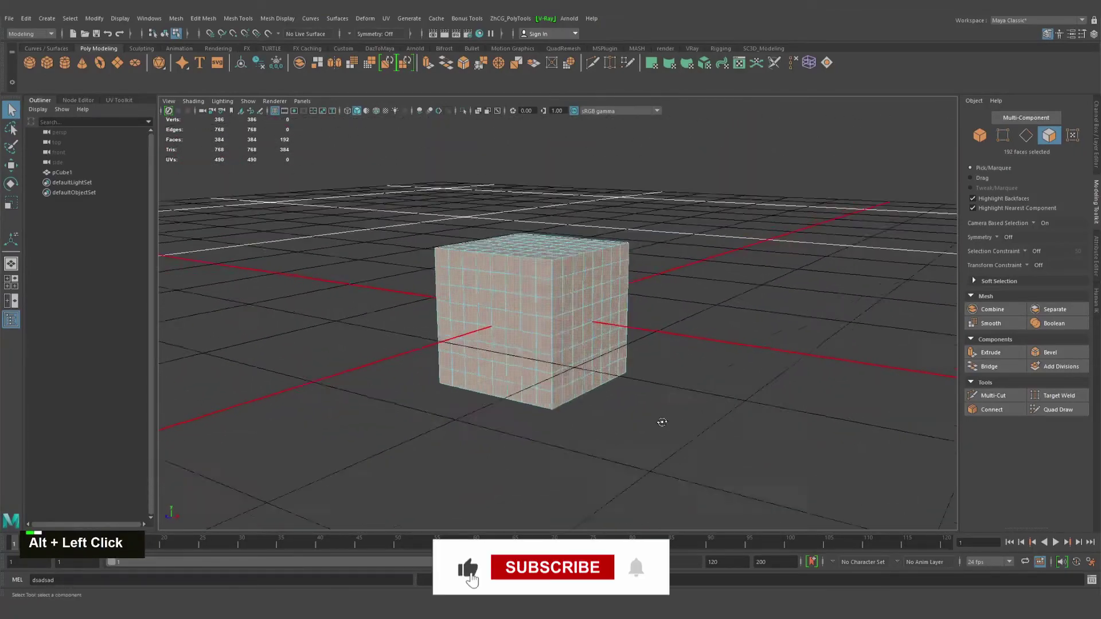
# Set Camera Based Selection back to Off and review the selected faces from several angles.
pyautogui.click(1044, 224)
pyautogui.click(1054, 238)
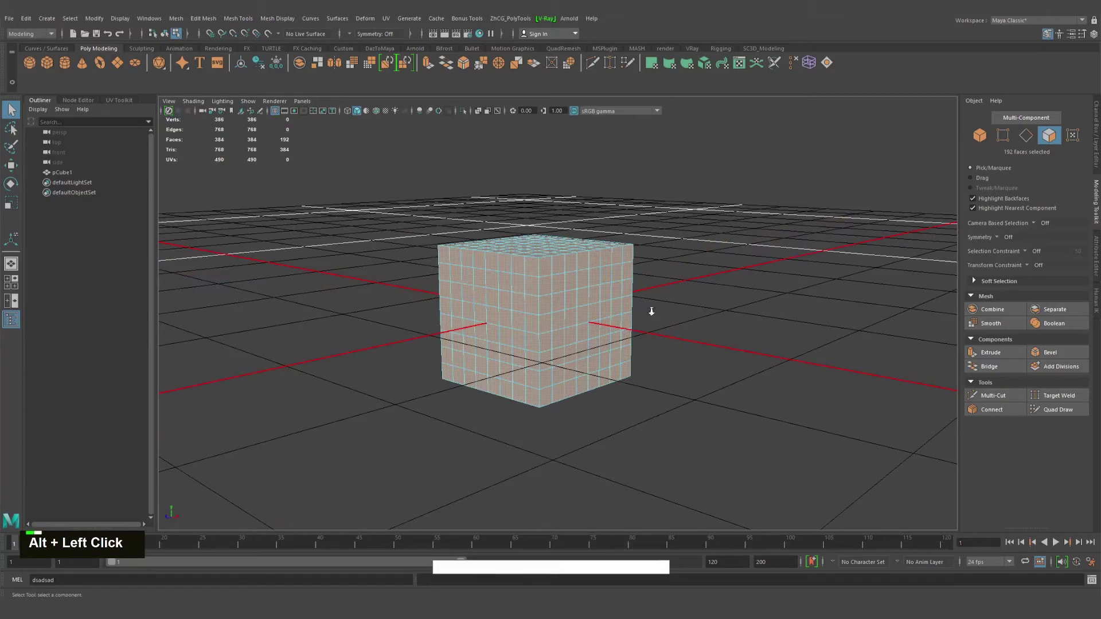
pyautogui.keyDown('alt'); pyautogui.moveTo(651, 310); pyautogui.dragTo(831, 270, button='right'); pyautogui.keyUp('alt')
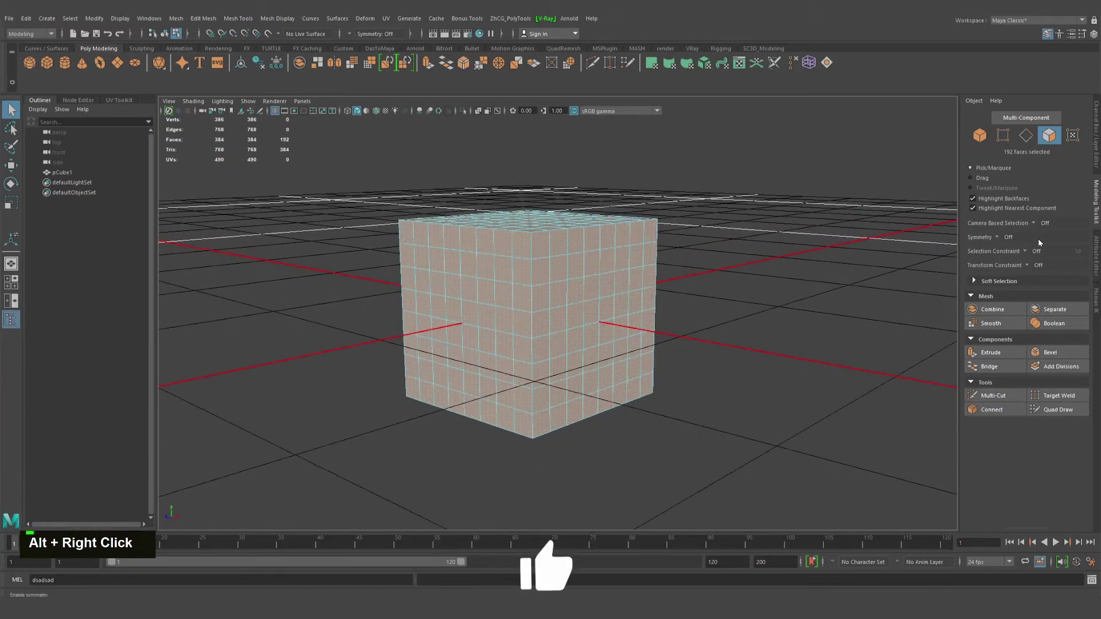
pyautogui.keyDown('alt'); pyautogui.moveTo(663, 285); pyautogui.dragTo(710, 305); pyautogui.keyUp('alt')
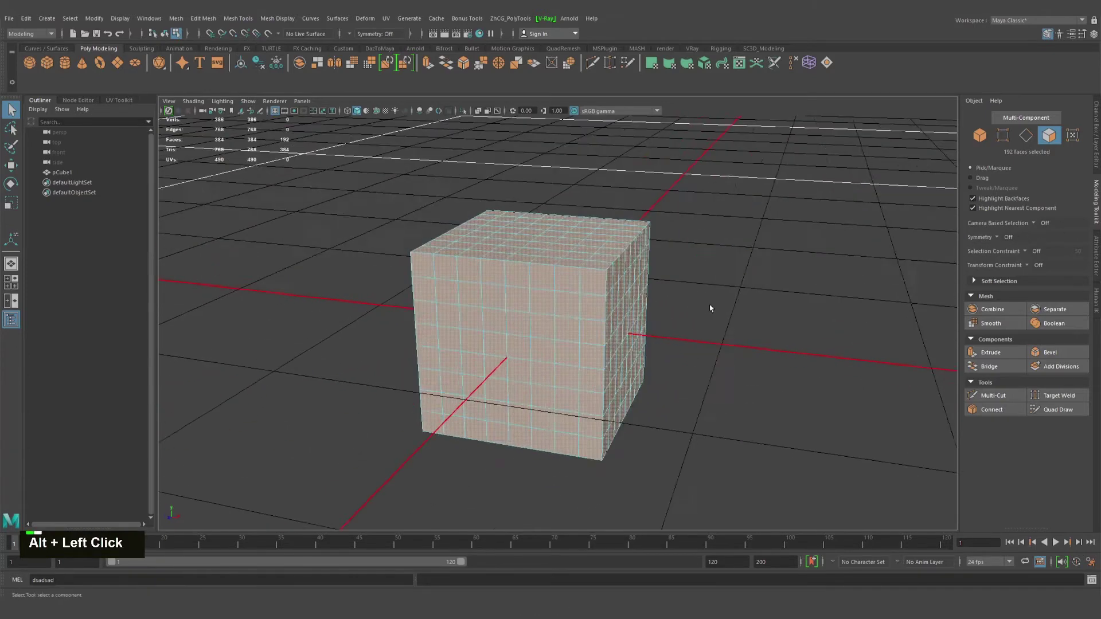
pyautogui.keyDown('alt'); pyautogui.moveTo(710, 305); pyautogui.dragTo(673, 292, button='middle'); pyautogui.keyUp('alt')
pyautogui.keyDown('alt'); pyautogui.moveTo(673, 293); pyautogui.dragTo(680, 284); pyautogui.keyUp('alt')
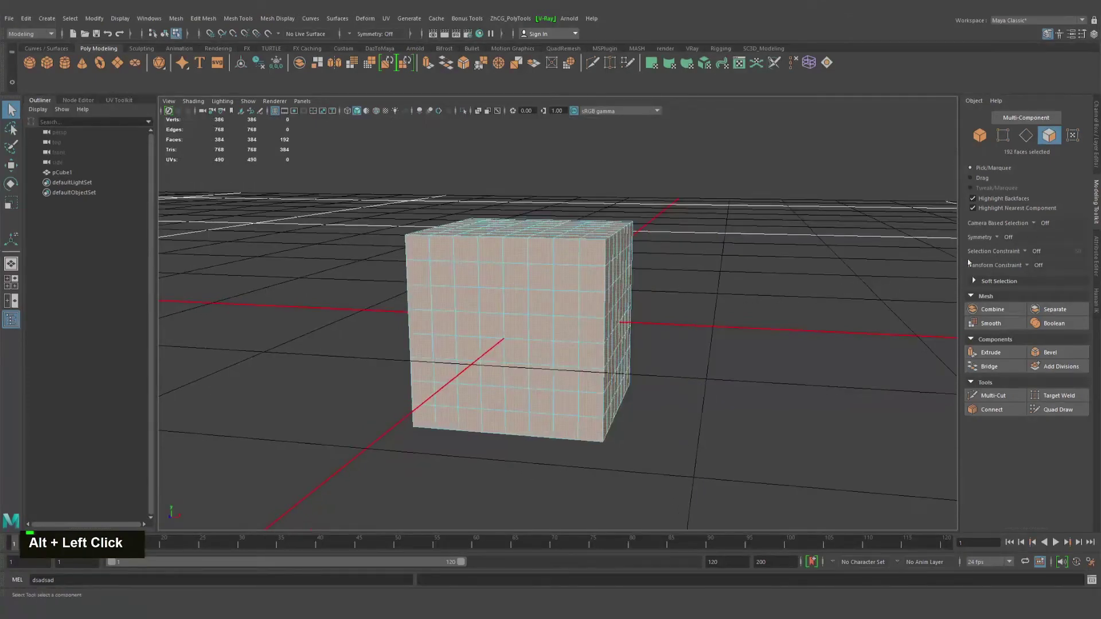
pyautogui.keyDown('alt'); pyautogui.moveTo(711, 319); pyautogui.dragTo(1001, 264); pyautogui.keyUp('alt')
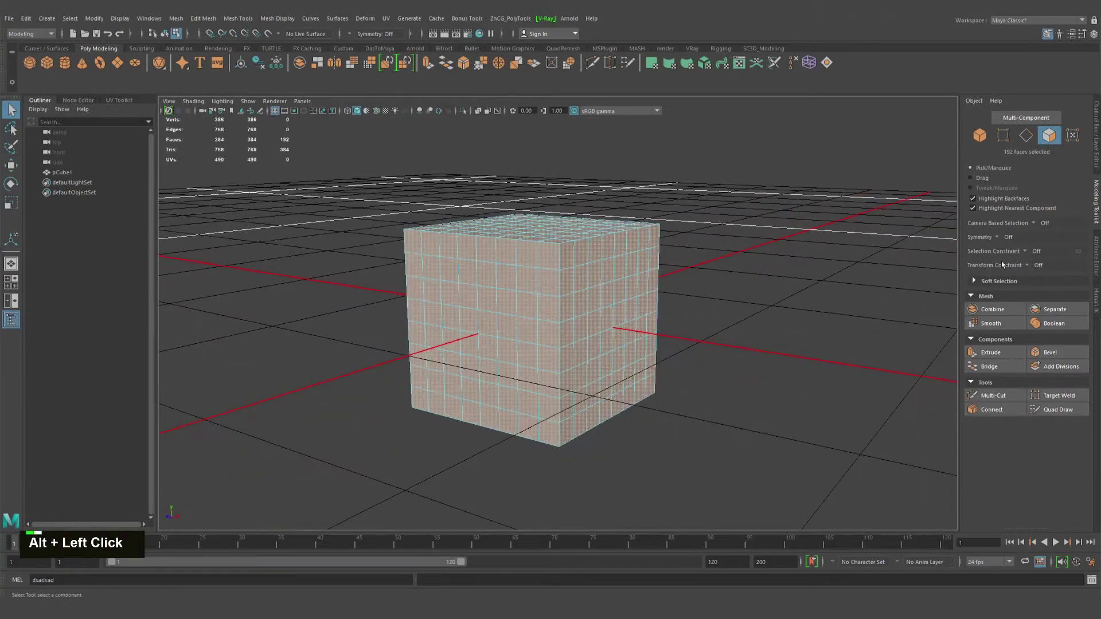
# Undo back to the cube without subdivisions and switch it to vertex selection mode.
pyautogui.hotkey('ctrl', 'z')
pyautogui.keyDown('alt'); pyautogui.moveTo(709, 243); pyautogui.dragTo(592, 277); pyautogui.keyUp('alt')
pyautogui.keyDown('alt'); pyautogui.moveTo(592, 278); pyautogui.dragTo(553, 308, button='middle'); pyautogui.keyUp('alt')
pyautogui.keyDown('alt'); pyautogui.moveTo(552, 308); pyautogui.dragTo(606, 302); pyautogui.keyUp('alt')
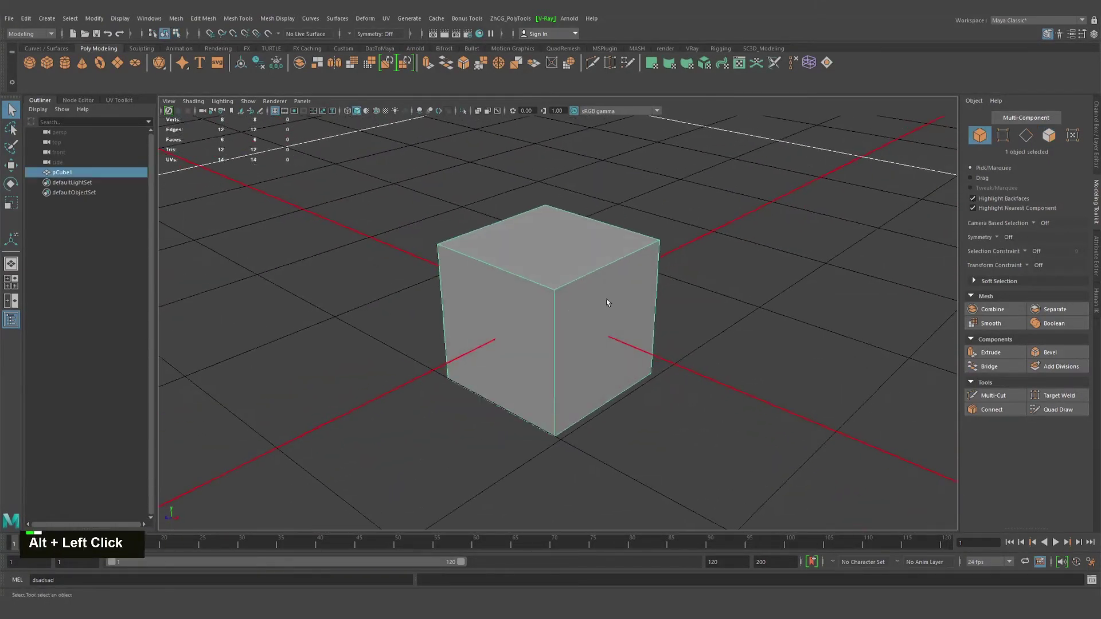
pyautogui.click(1003, 135)
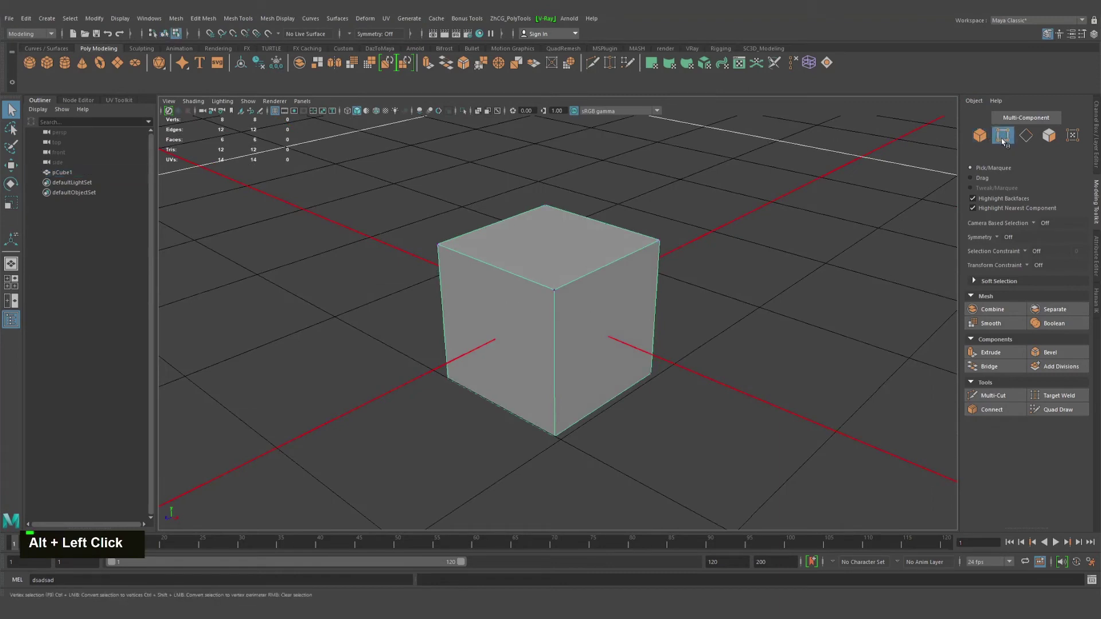
# Switch to object selection mode, marquee-select the whole cube and hide it.
pyautogui.click(982, 139)
pyautogui.moveTo(355, 187); pyautogui.dragTo(760, 444)
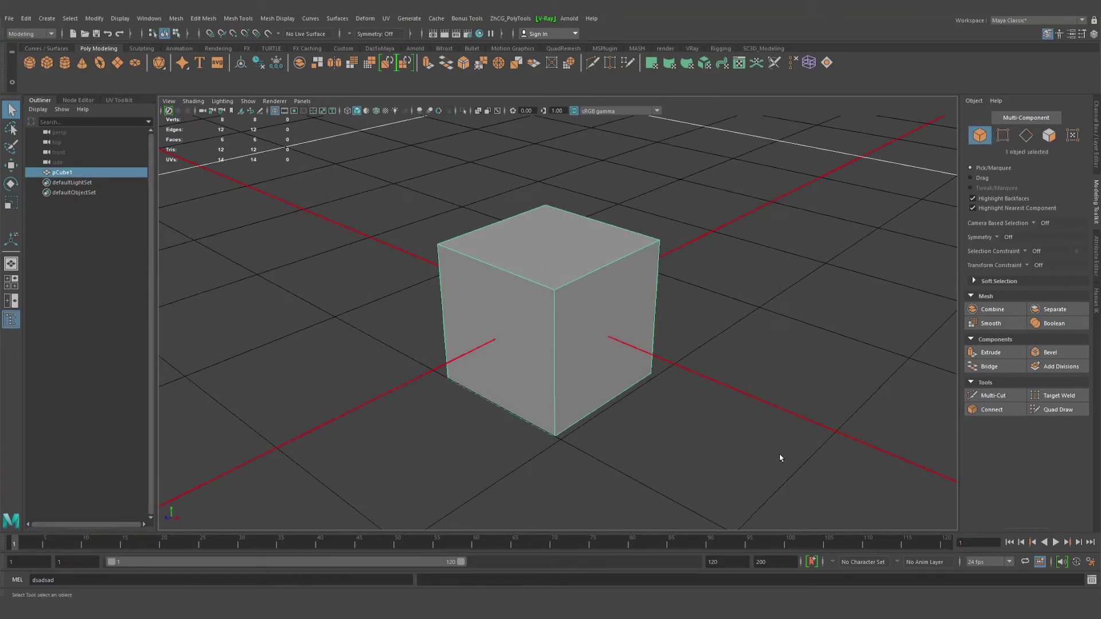
pyautogui.click(976, 102)
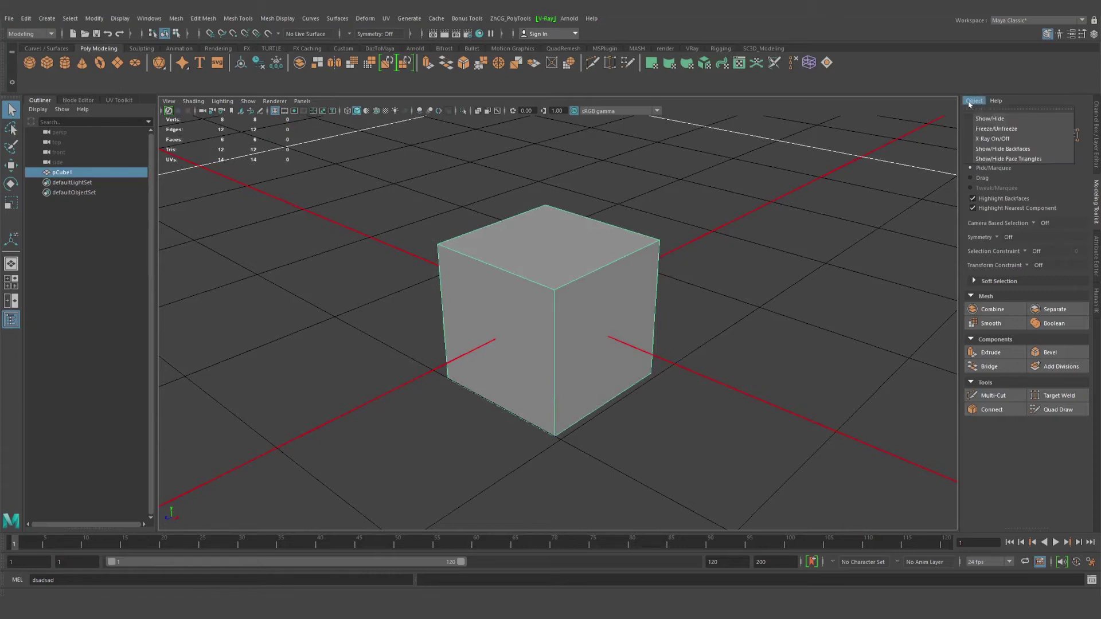
pyautogui.click(1002, 120)
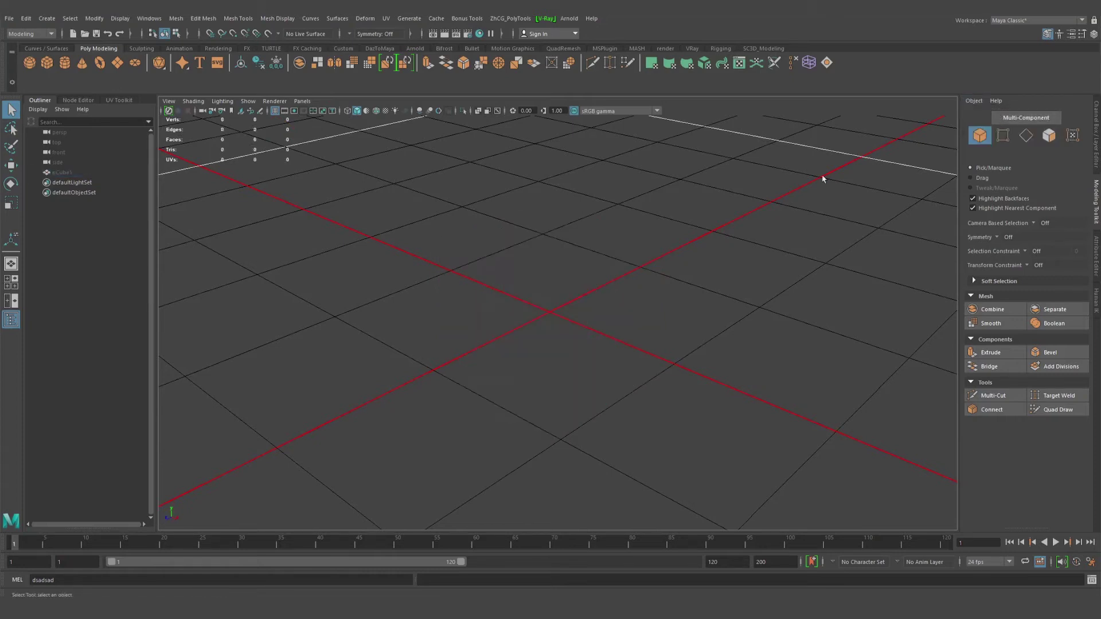
# Show the hidden cube again with the Modeling Toolkit's Show/Hide command.
pyautogui.click(973, 101)
pyautogui.click(1002, 120)
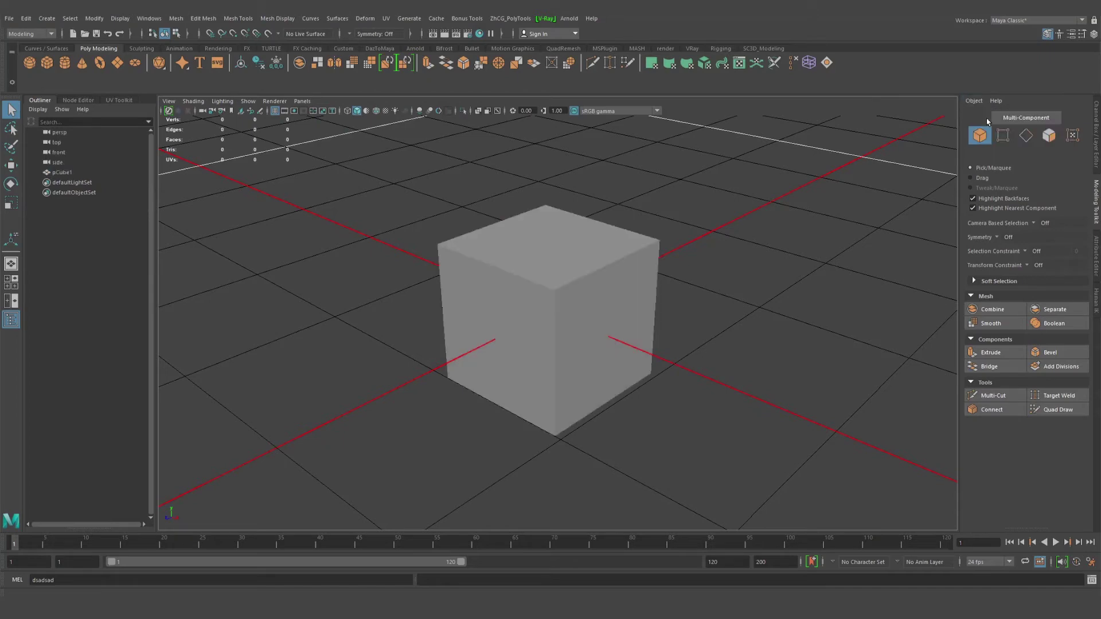
pyautogui.keyDown('alt'); pyautogui.moveTo(681, 214); pyautogui.dragTo(720, 211); pyautogui.keyUp('alt')
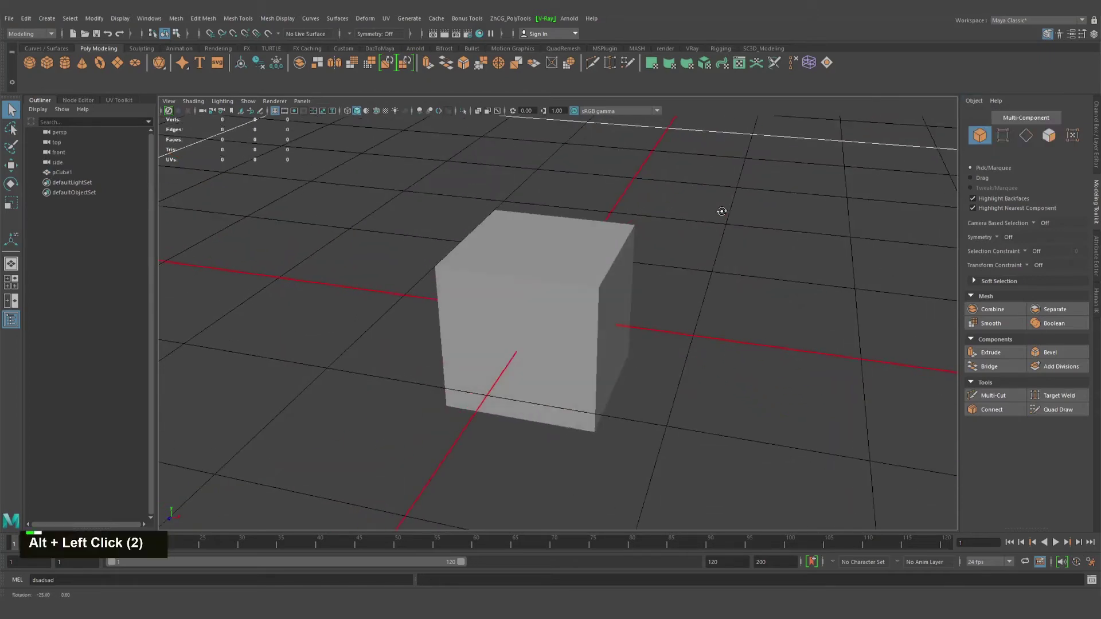
# Select the cube, freeze it with Freeze/Unfreeze, and try selecting it in the viewport.
pyautogui.click(974, 101)
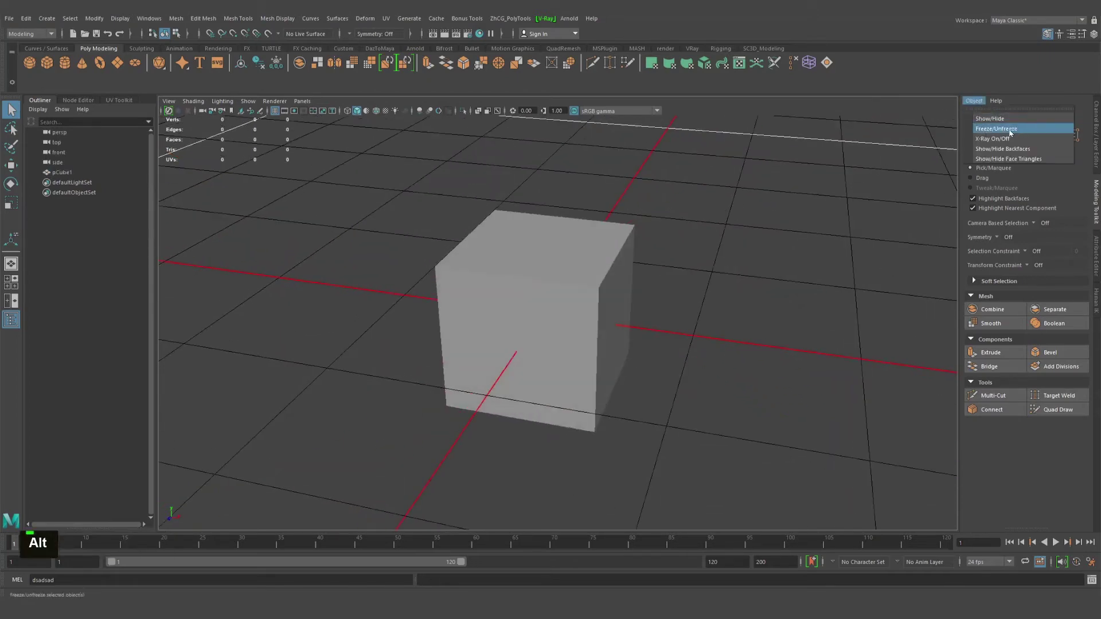
pyautogui.moveTo(560, 307)
pyautogui.mouseDown()
pyautogui.moveTo(695, 380)
pyautogui.moveTo(553, 308)
pyautogui.mouseUp()
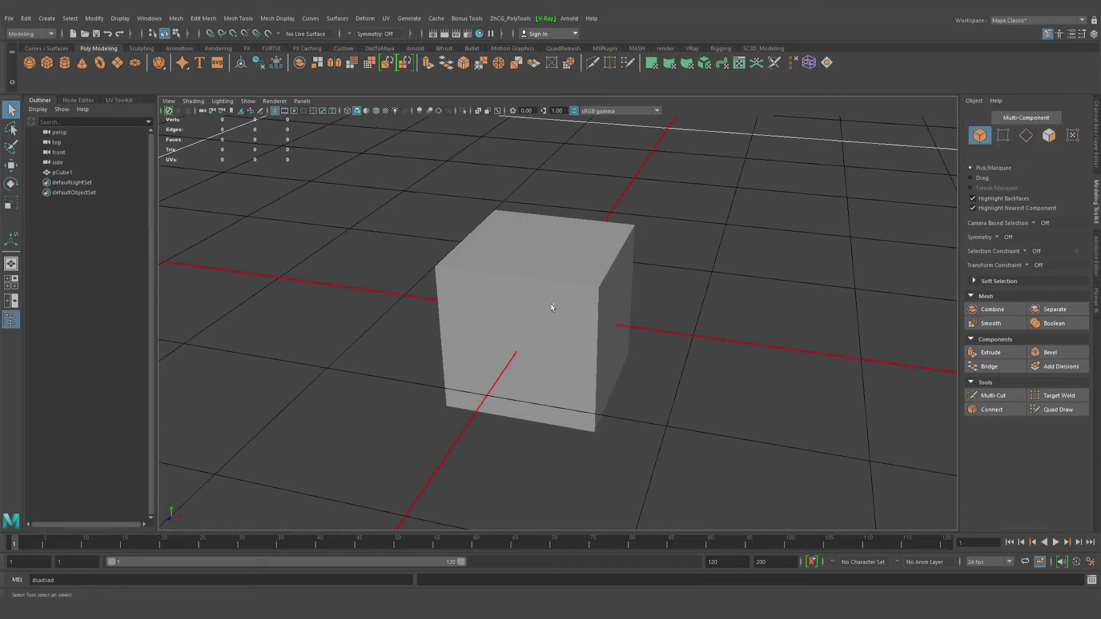
pyautogui.click(974, 100)
pyautogui.click(1004, 132)
pyautogui.keyDown('alt'); pyautogui.moveTo(585, 283); pyautogui.dragTo(655, 272); pyautogui.keyUp('alt')
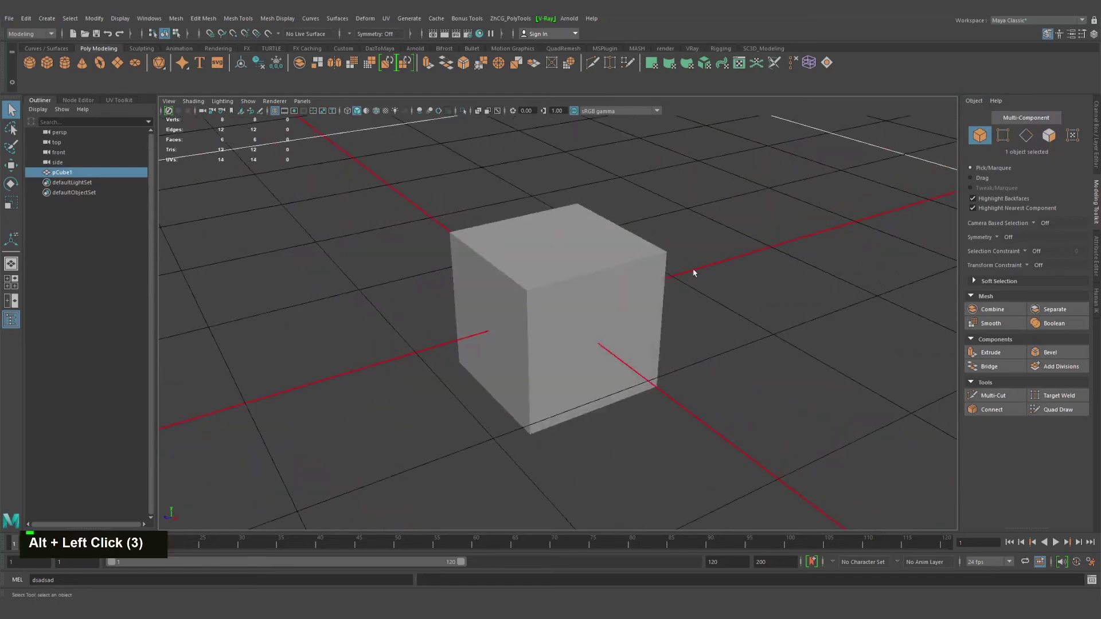
pyautogui.click(655, 273)
# Select pCube1 from the Outliner, unfreeze it, and test deselecting and reselecting it in the viewport.
pyautogui.click(57, 172)
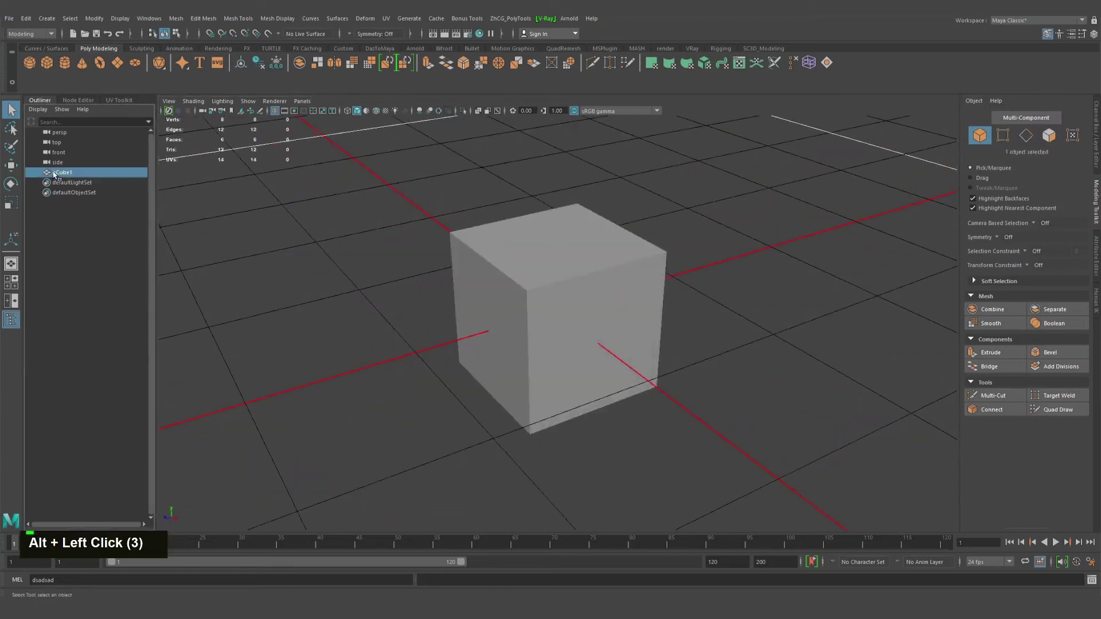
pyautogui.click(973, 100)
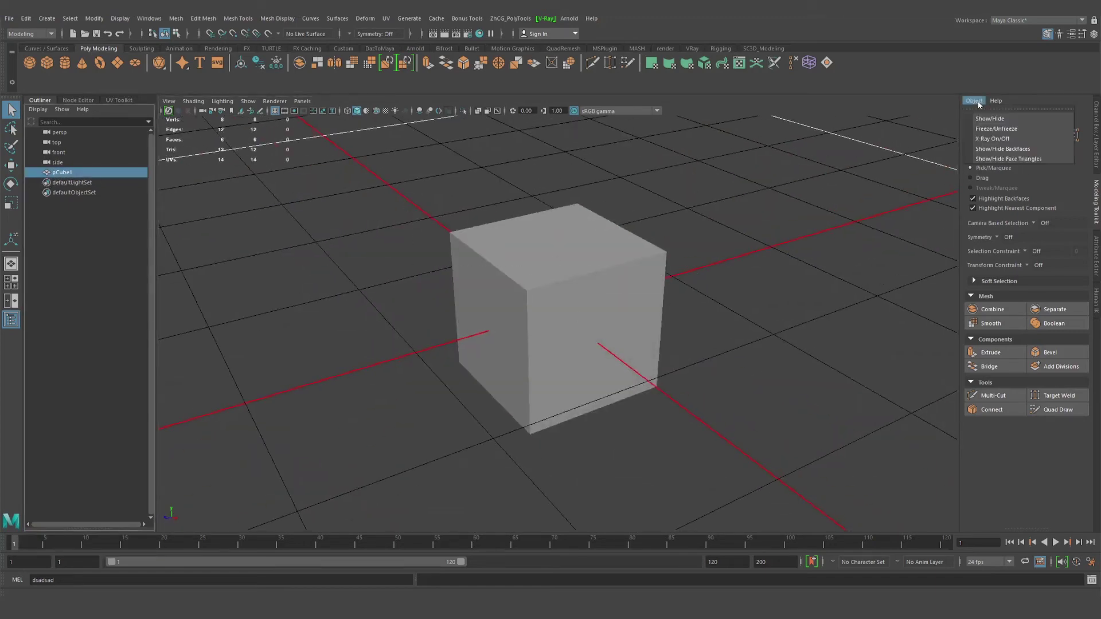
pyautogui.click(996, 128)
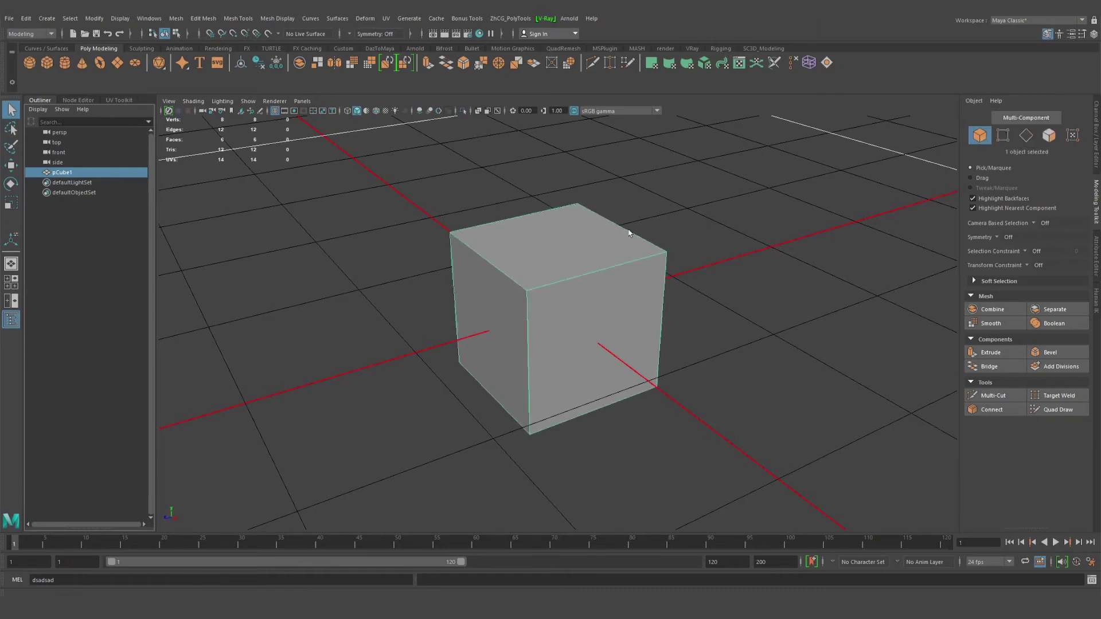
pyautogui.keyDown('alt'); pyautogui.moveTo(631, 231); pyautogui.dragTo(669, 248); pyautogui.keyUp('alt')
pyautogui.click(503, 195)
pyautogui.doubleClick(504, 246)
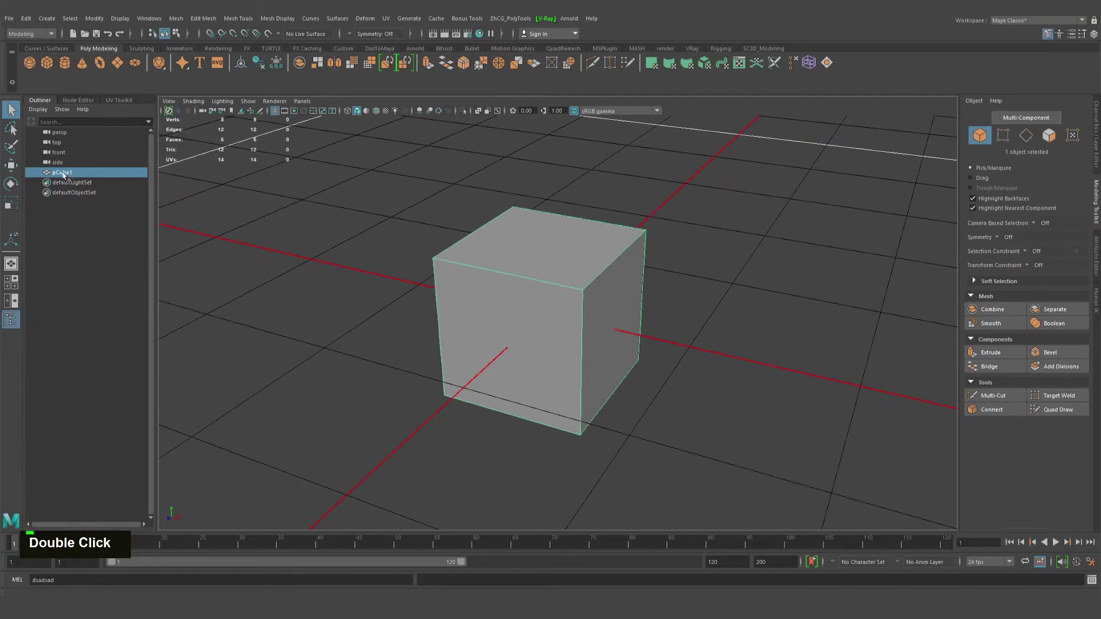
# Turn X-Ray on for the selected cube and inspect its see-through faces from several angles.
pyautogui.click(973, 101)
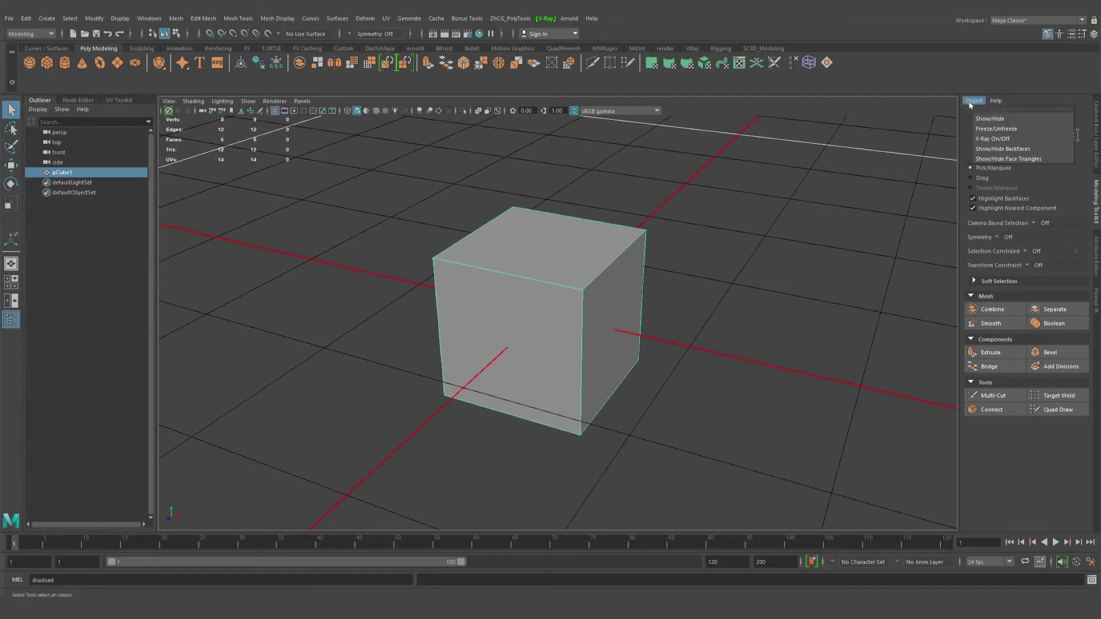
pyautogui.click(1009, 140)
pyautogui.keyDown('alt'); pyautogui.moveTo(596, 270); pyautogui.dragTo(600, 298, button='right'); pyautogui.keyUp('alt')
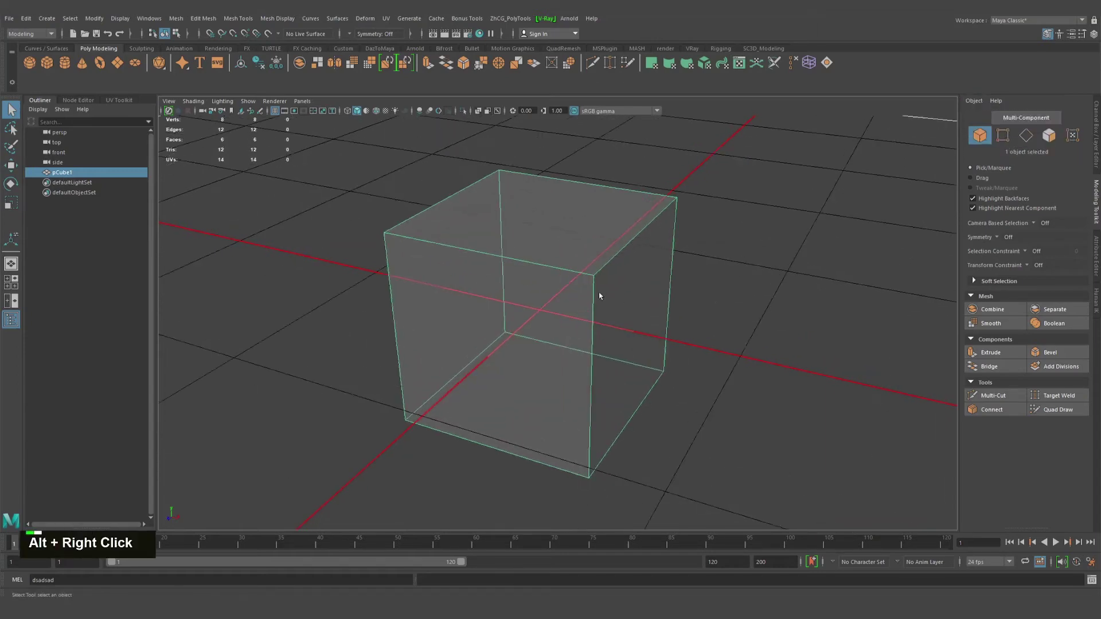
pyautogui.keyDown('alt'); pyautogui.moveTo(599, 298); pyautogui.dragTo(530, 270); pyautogui.keyUp('alt')
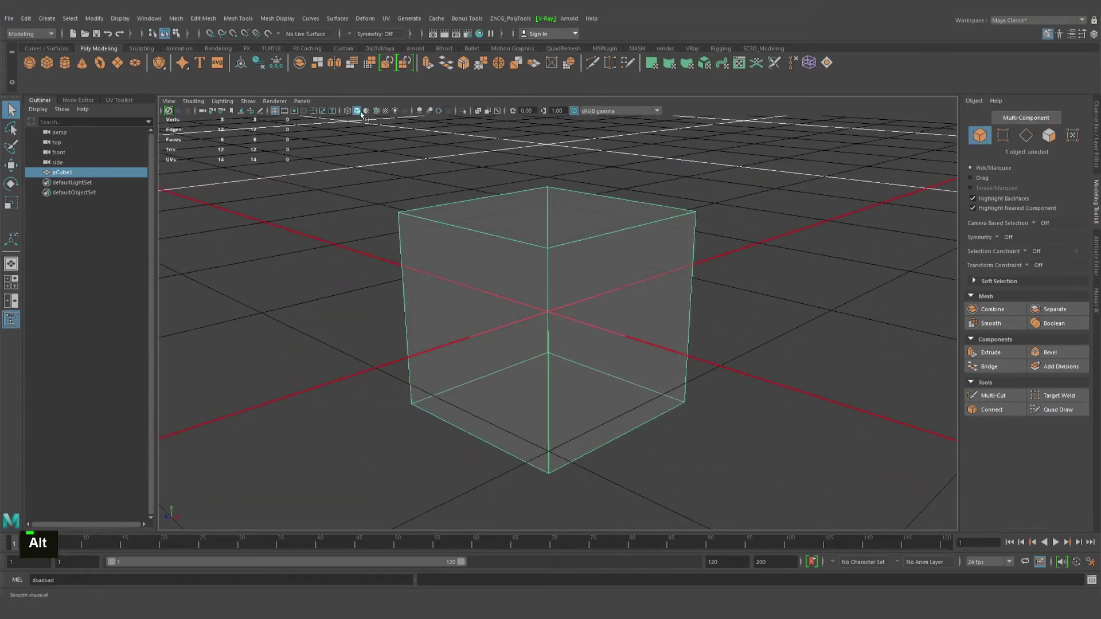
pyautogui.keyDown('alt'); pyautogui.moveTo(749, 313); pyautogui.dragTo(656, 329); pyautogui.keyUp('alt')
pyautogui.keyDown('alt'); pyautogui.moveTo(656, 329); pyautogui.dragTo(738, 369, button='middle'); pyautogui.keyUp('alt')
pyautogui.keyDown('alt'); pyautogui.moveTo(737, 368); pyautogui.dragTo(727, 359); pyautogui.keyUp('alt')
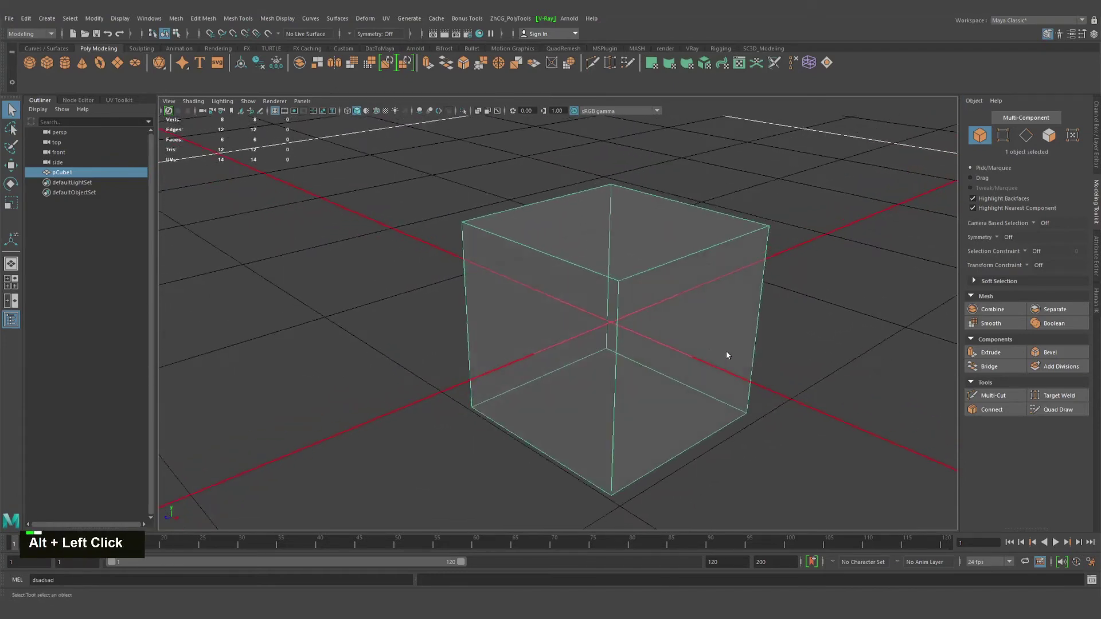
pyautogui.keyDown('alt'); pyautogui.moveTo(727, 359); pyautogui.dragTo(653, 347, button='right'); pyautogui.keyUp('alt')
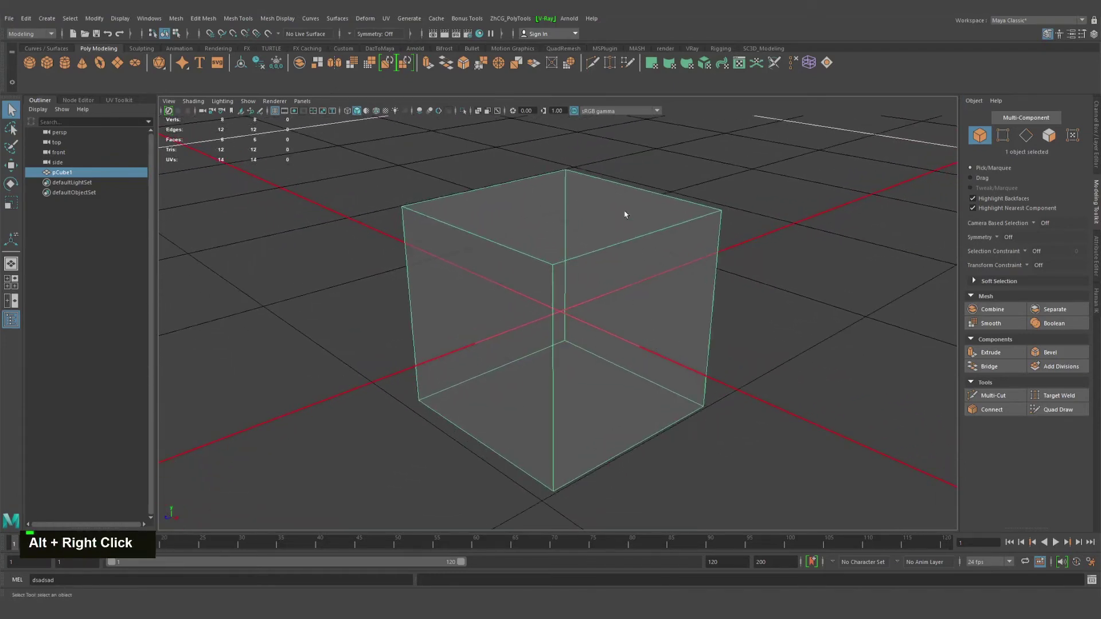
# Hide the X-rayed cube's backfaces and inspect it from several angles.
pyautogui.click(973, 101)
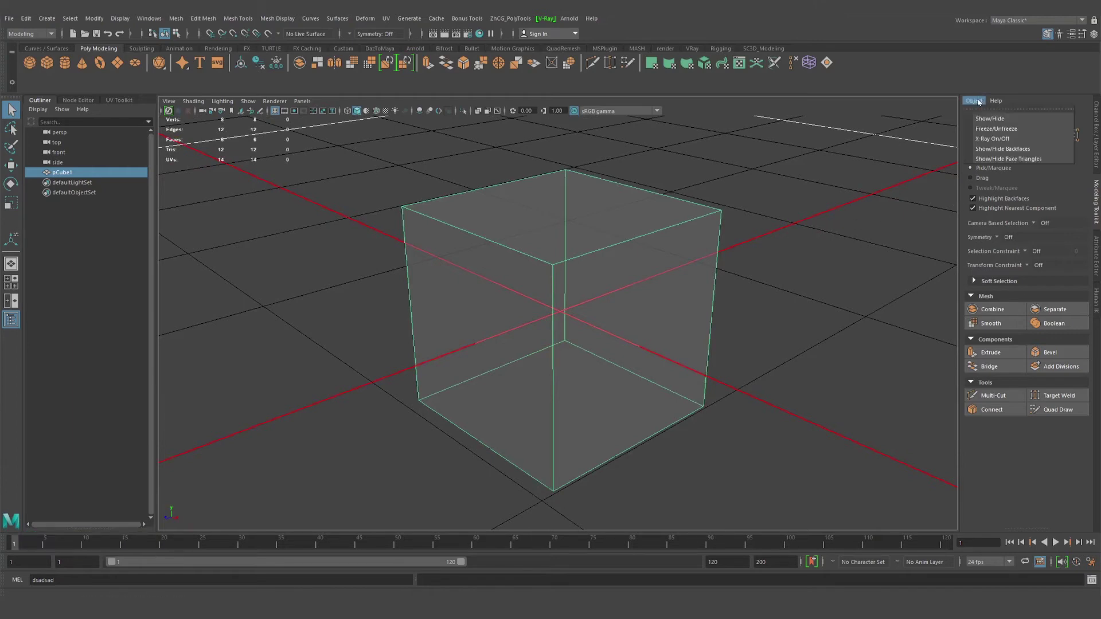
pyautogui.click(1025, 150)
pyautogui.keyDown('alt'); pyautogui.moveTo(663, 270); pyautogui.dragTo(499, 298); pyautogui.keyUp('alt')
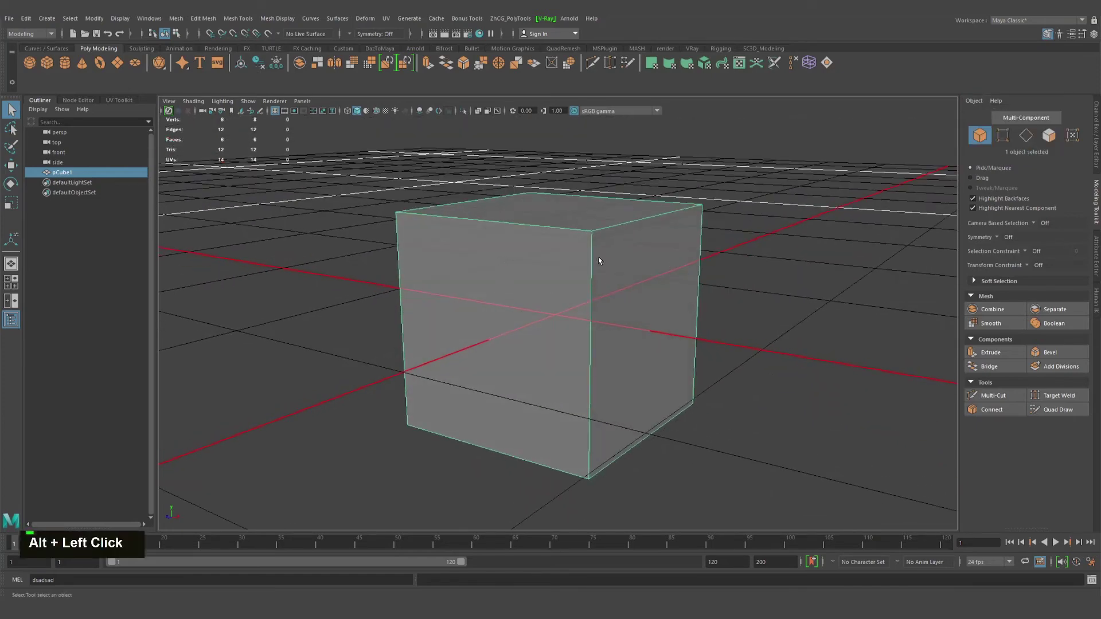
pyautogui.keyDown('alt'); pyautogui.moveTo(599, 261); pyautogui.dragTo(814, 283); pyautogui.keyUp('alt')
pyautogui.keyDown('alt'); pyautogui.moveTo(540, 317); pyautogui.dragTo(565, 299); pyautogui.keyUp('alt')
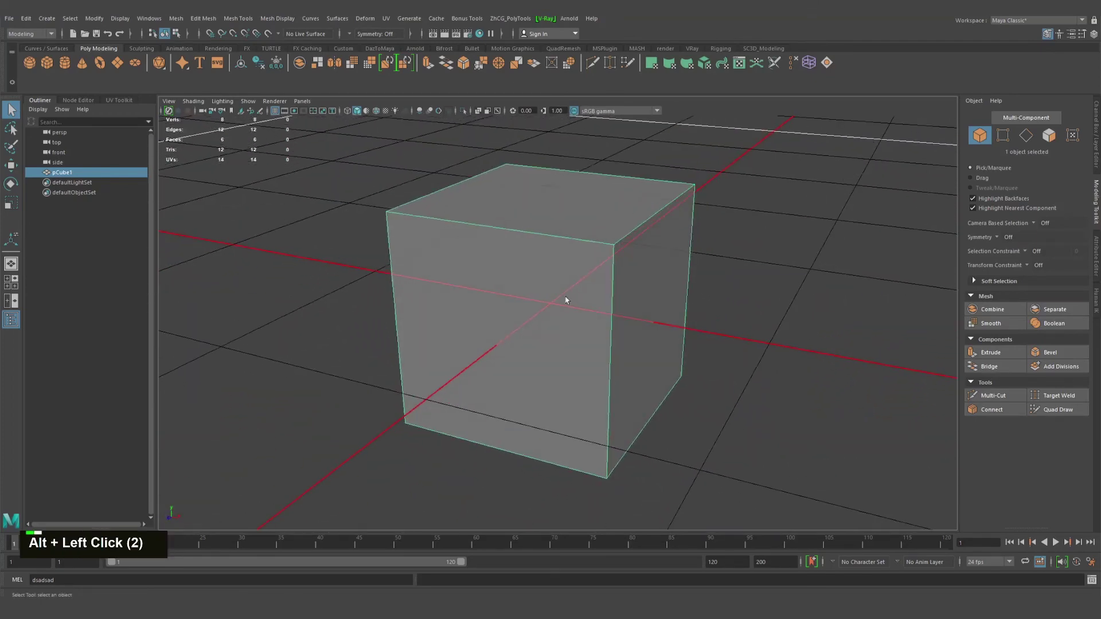
pyautogui.keyDown('alt'); pyautogui.moveTo(512, 239); pyautogui.dragTo(619, 304); pyautogui.keyUp('alt')
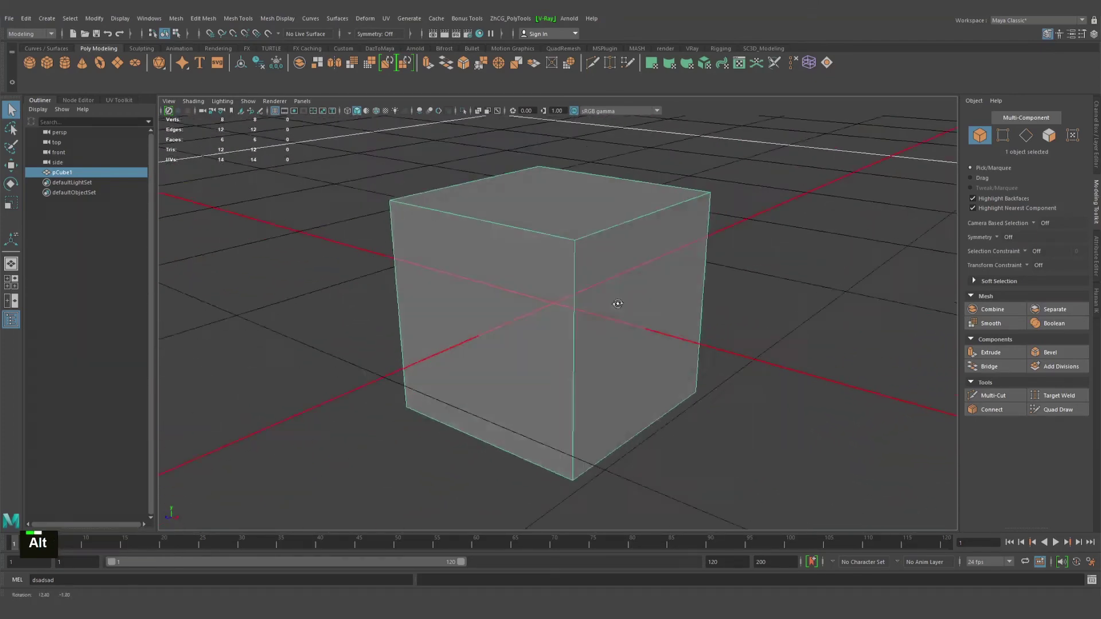
pyautogui.keyDown('alt'); pyautogui.moveTo(722, 281); pyautogui.dragTo(697, 283); pyautogui.keyUp('alt')
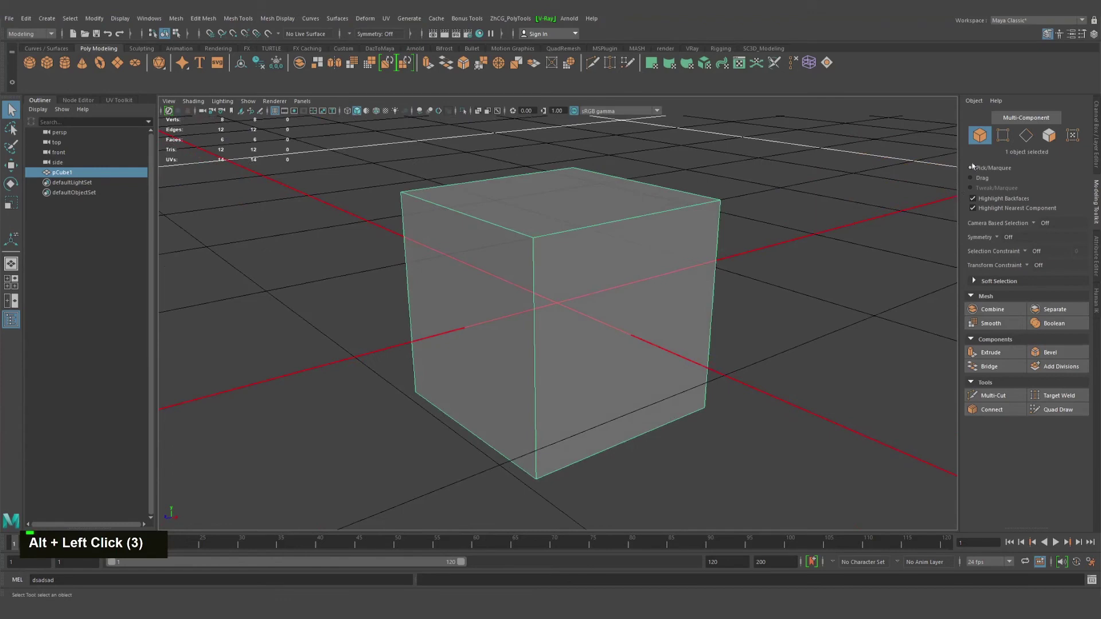
# Display the cube's face triangles and examine the dotted diagonals on its different sides.
pyautogui.click(974, 100)
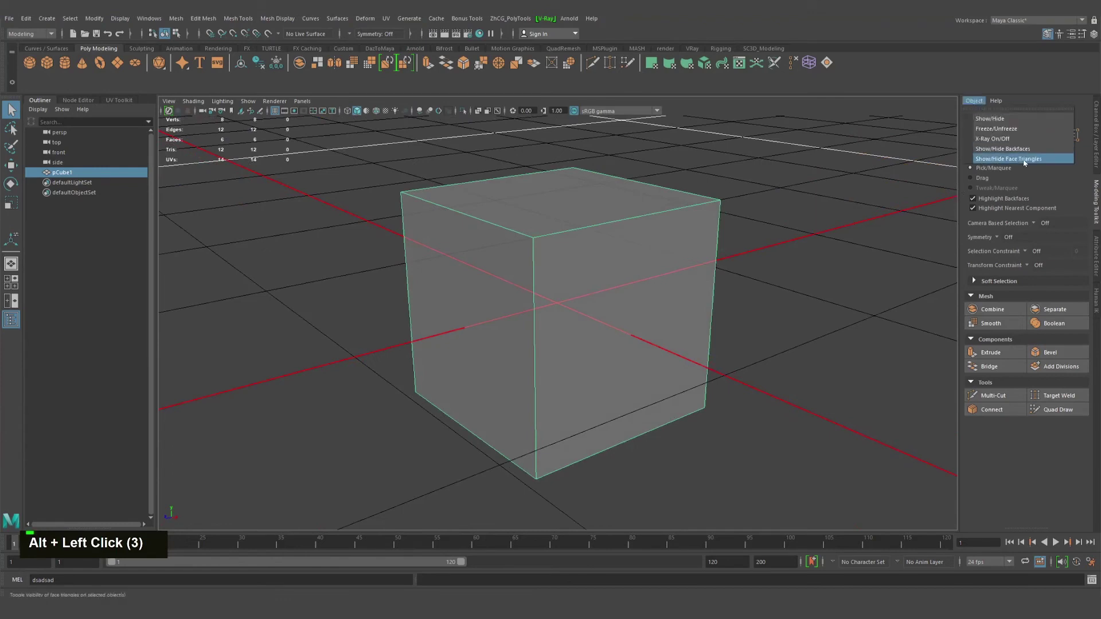
pyautogui.click(1020, 161)
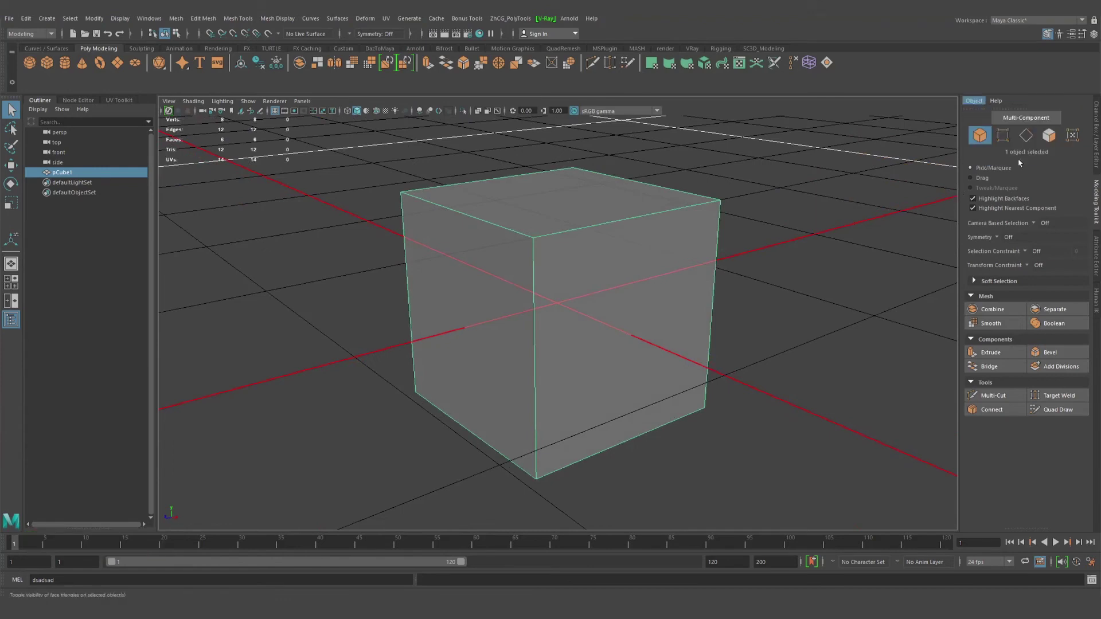
pyautogui.keyDown('alt'); pyautogui.moveTo(551, 317); pyautogui.dragTo(496, 243); pyautogui.keyUp('alt')
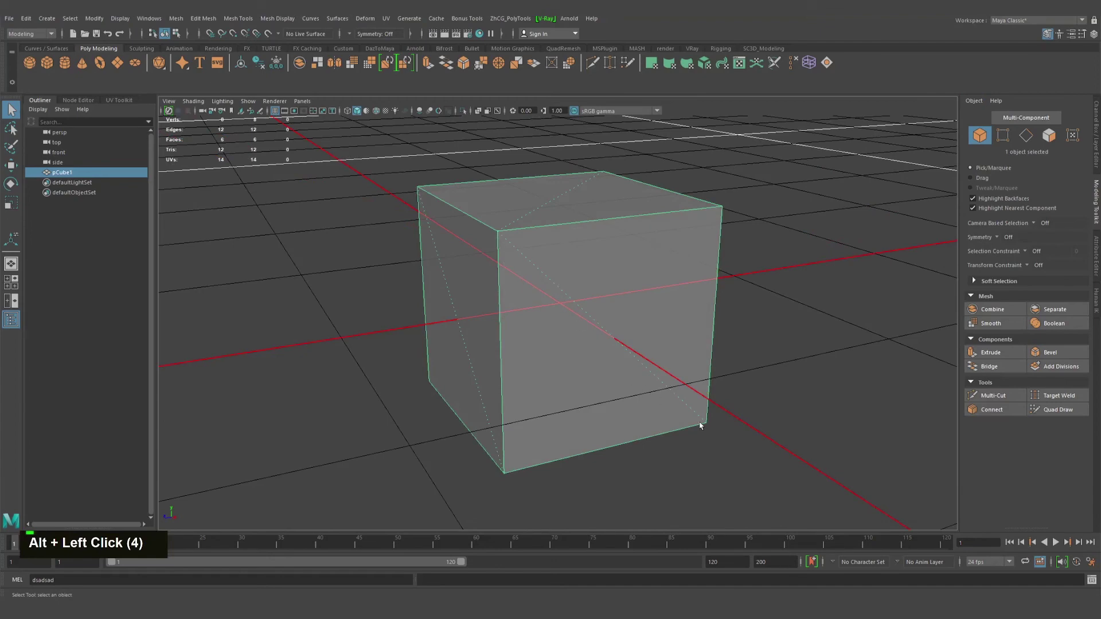
pyautogui.keyDown('alt'); pyautogui.moveTo(699, 425); pyautogui.dragTo(573, 321); pyautogui.keyUp('alt')
pyautogui.keyDown('alt'); pyautogui.moveTo(531, 386); pyautogui.dragTo(624, 316, button='middle'); pyautogui.keyUp('alt')
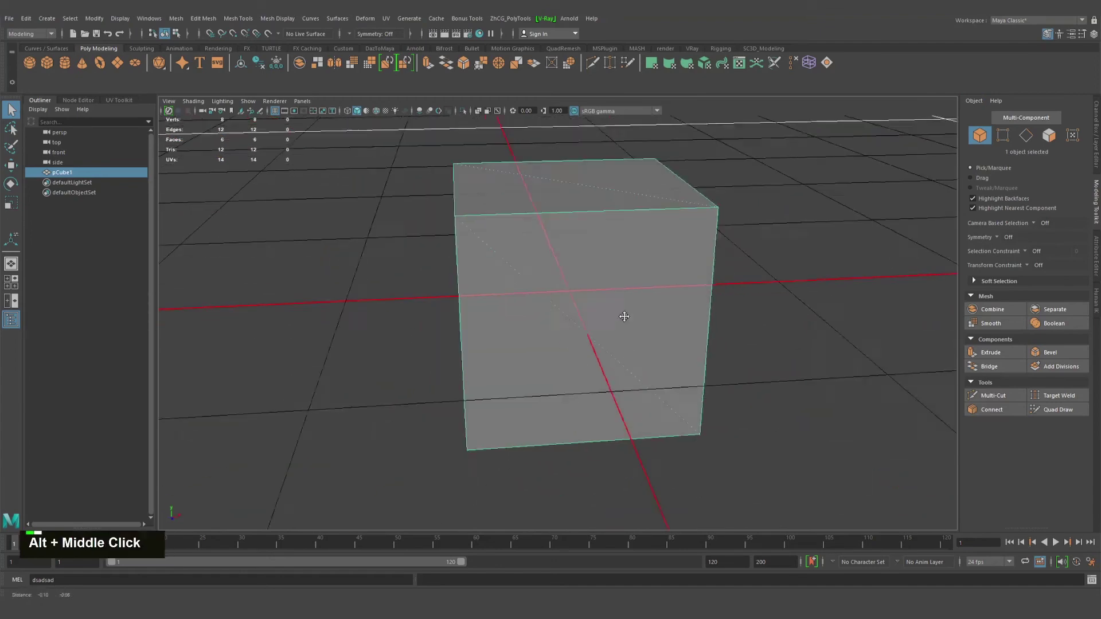
pyautogui.keyDown('alt'); pyautogui.moveTo(624, 316); pyautogui.dragTo(656, 263); pyautogui.keyUp('alt')
pyautogui.keyDown('alt'); pyautogui.moveTo(656, 263); pyautogui.dragTo(671, 341, button='middle'); pyautogui.keyUp('alt')
pyautogui.keyDown('alt'); pyautogui.moveTo(671, 342); pyautogui.dragTo(607, 321); pyautogui.keyUp('alt')
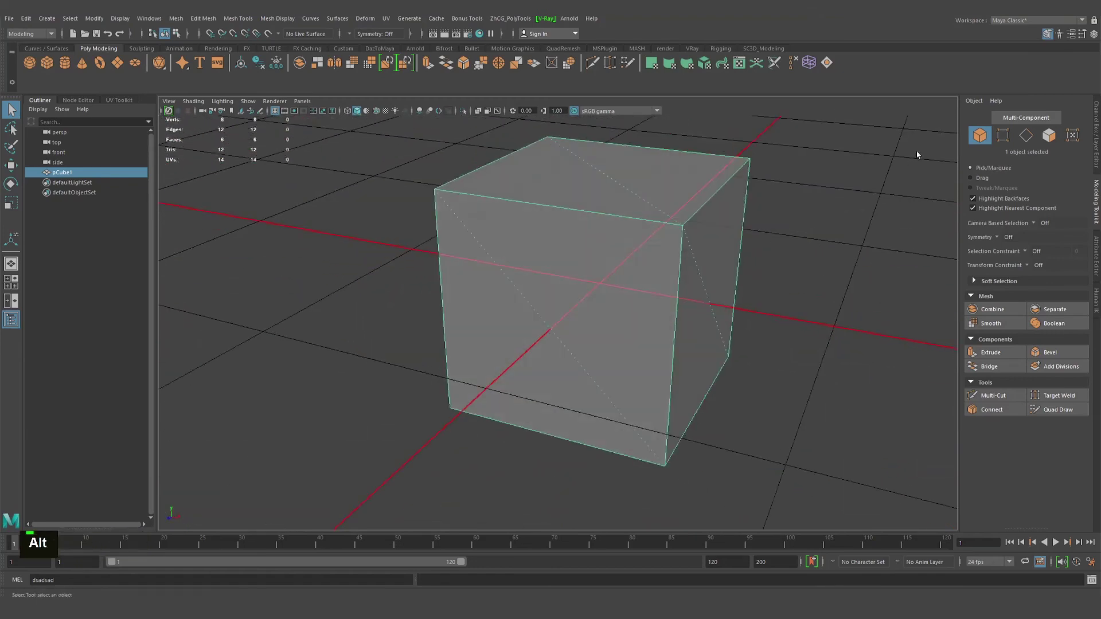
# Show the cube's backfaces again and review the triangulation through the X-rayed mesh.
pyautogui.click(973, 100)
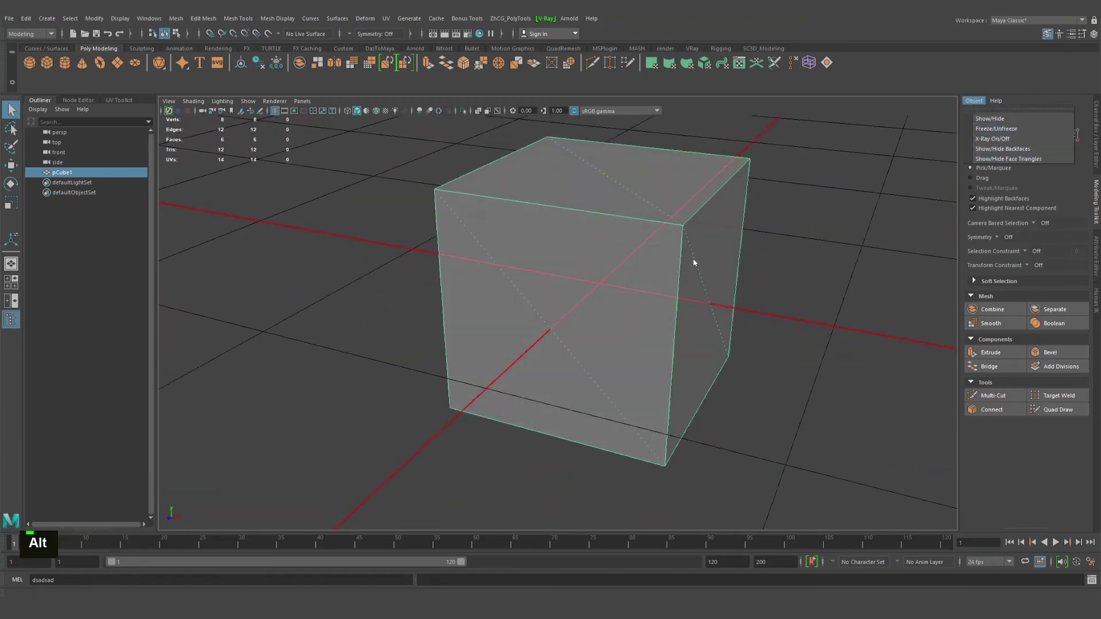
pyautogui.keyDown('alt'); pyautogui.moveTo(693, 262); pyautogui.dragTo(678, 320); pyautogui.keyUp('alt')
pyautogui.click(974, 100)
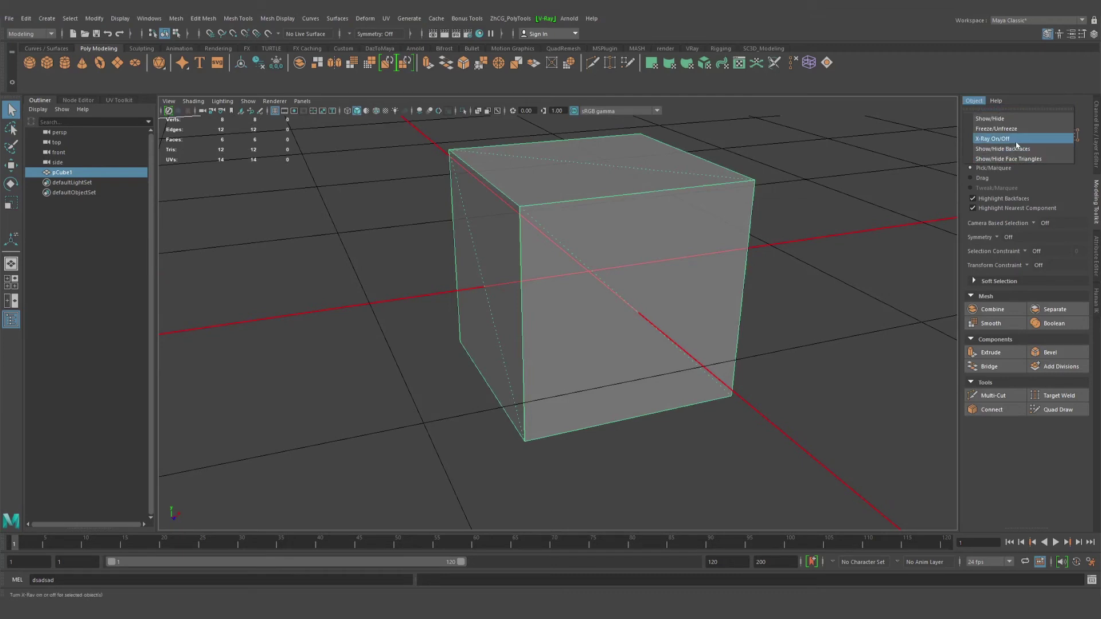
pyautogui.click(990, 150)
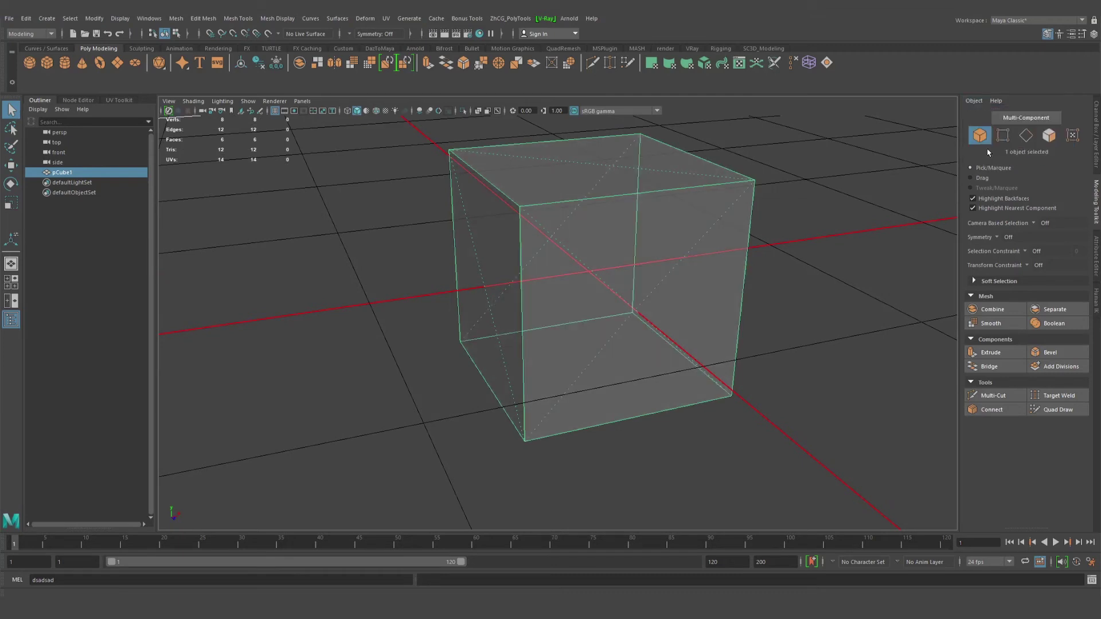
pyautogui.keyDown('alt'); pyautogui.moveTo(660, 287); pyautogui.dragTo(614, 278); pyautogui.keyUp('alt')
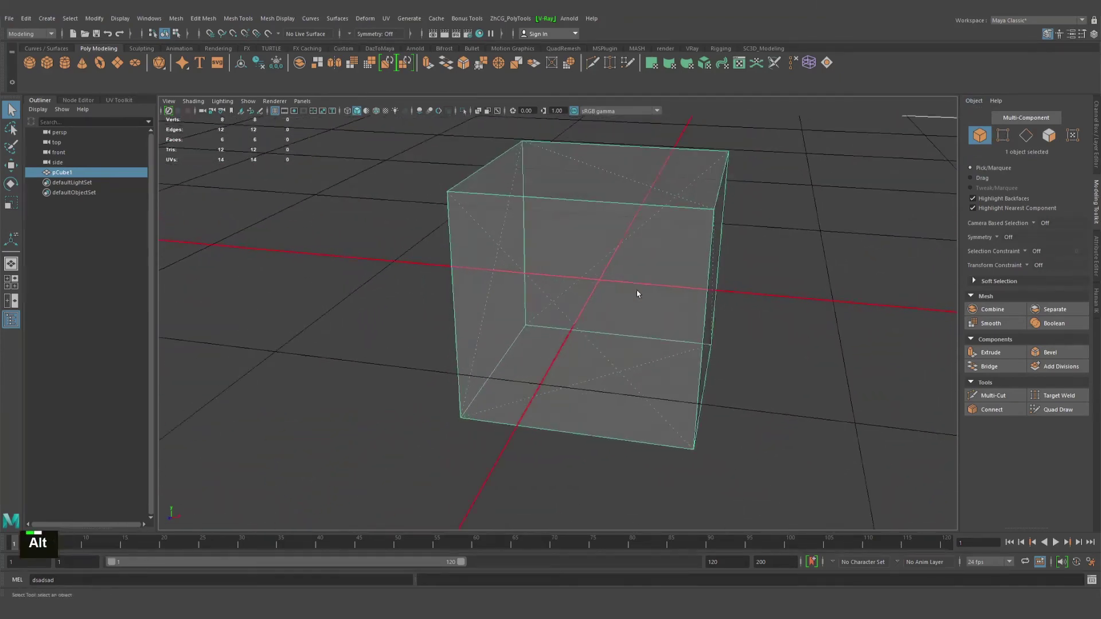
pyautogui.keyDown('alt'); pyautogui.moveTo(563, 320); pyautogui.dragTo(668, 244); pyautogui.keyUp('alt')
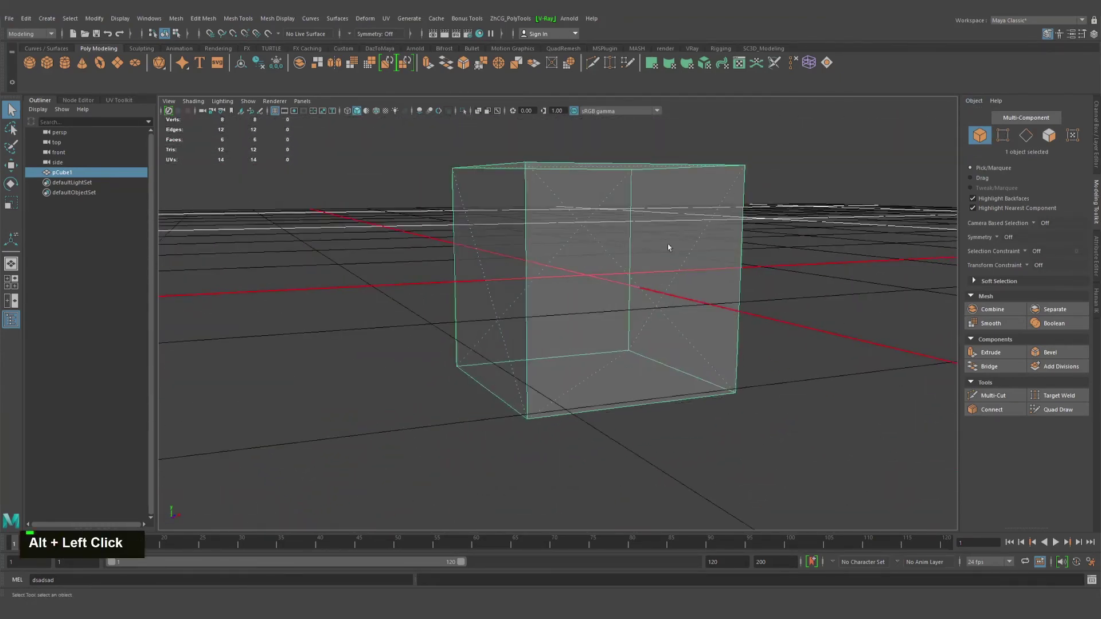
pyautogui.keyDown('alt'); pyautogui.moveTo(658, 305); pyautogui.dragTo(662, 322); pyautogui.keyUp('alt')
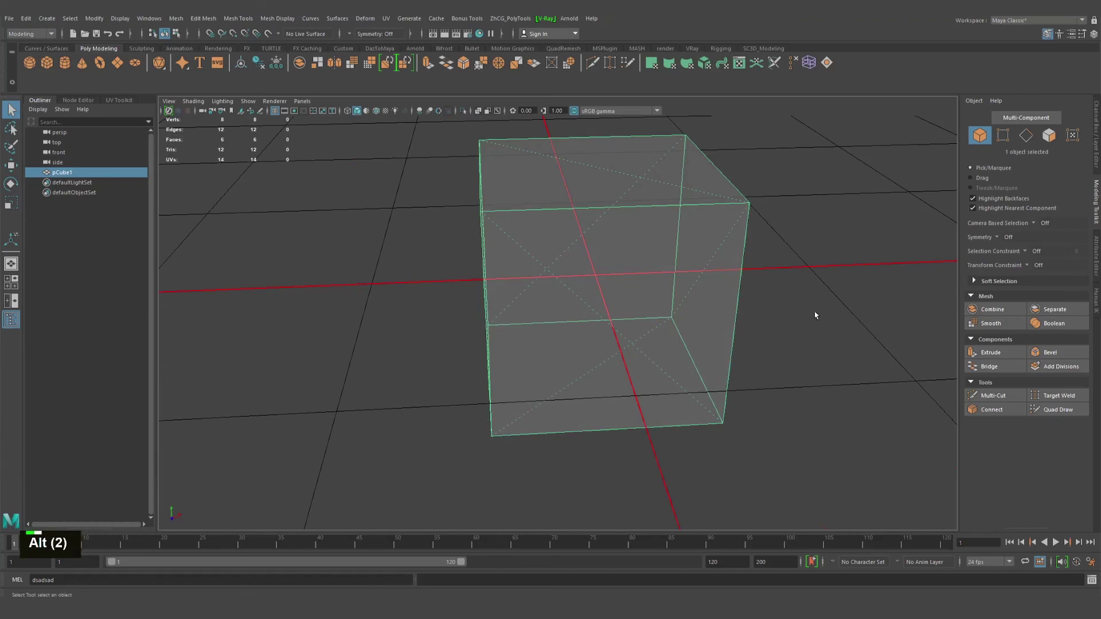
# Hide the cube's face triangles.
pyautogui.keyDown('alt'); pyautogui.moveTo(816, 315); pyautogui.dragTo(762, 307); pyautogui.keyUp('alt')
pyautogui.click(978, 101)
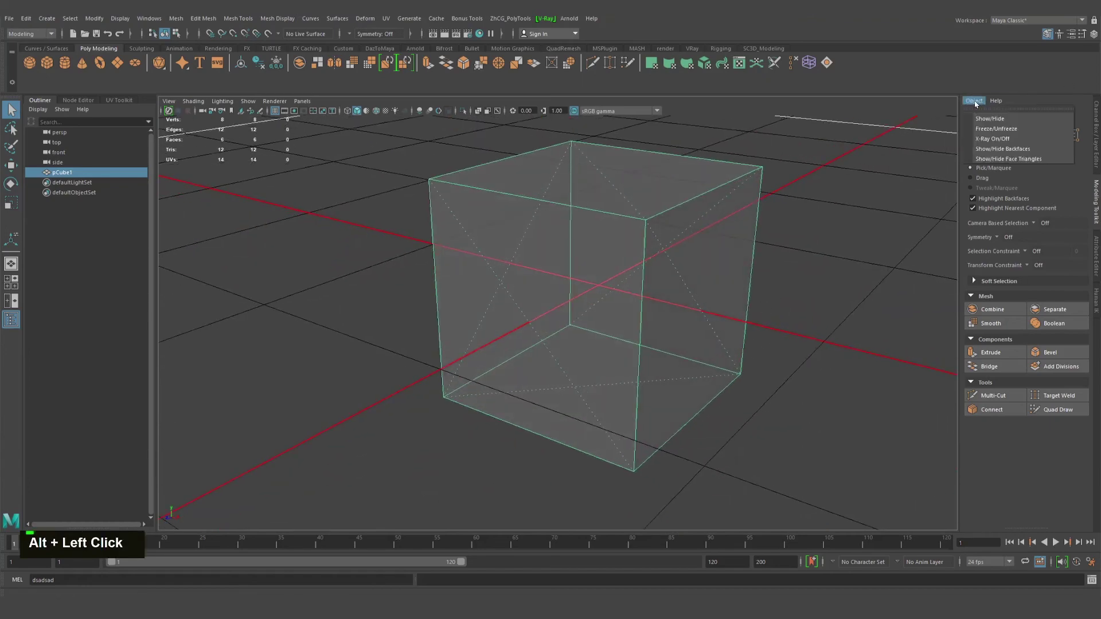
pyautogui.click(997, 159)
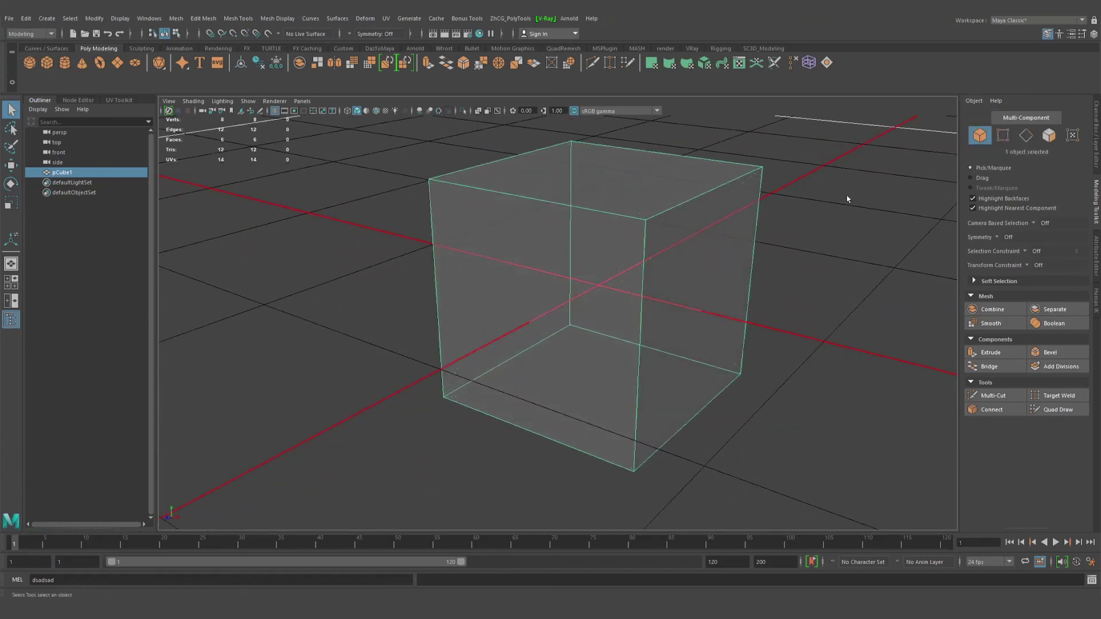
# Turn off the cube's X-Ray display and check the opaque cube from another side.
pyautogui.keyDown('alt'); pyautogui.moveTo(848, 197); pyautogui.dragTo(803, 198); pyautogui.keyUp('alt')
pyautogui.click(973, 100)
pyautogui.click(994, 149)
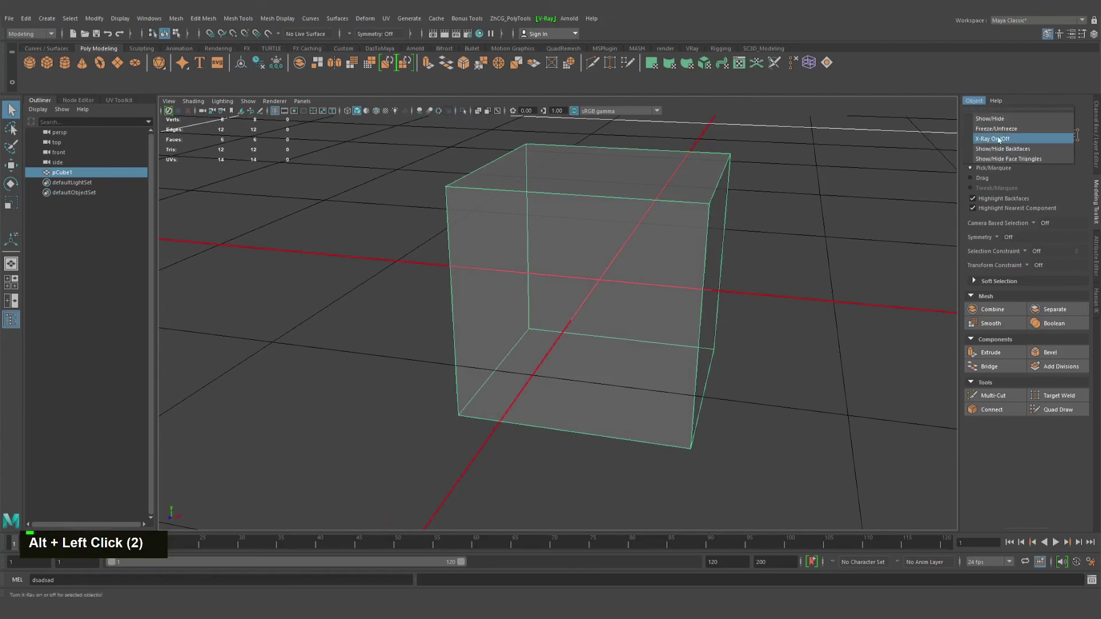
pyautogui.keyDown('alt'); pyautogui.moveTo(859, 224); pyautogui.dragTo(346, 166); pyautogui.keyUp('alt')
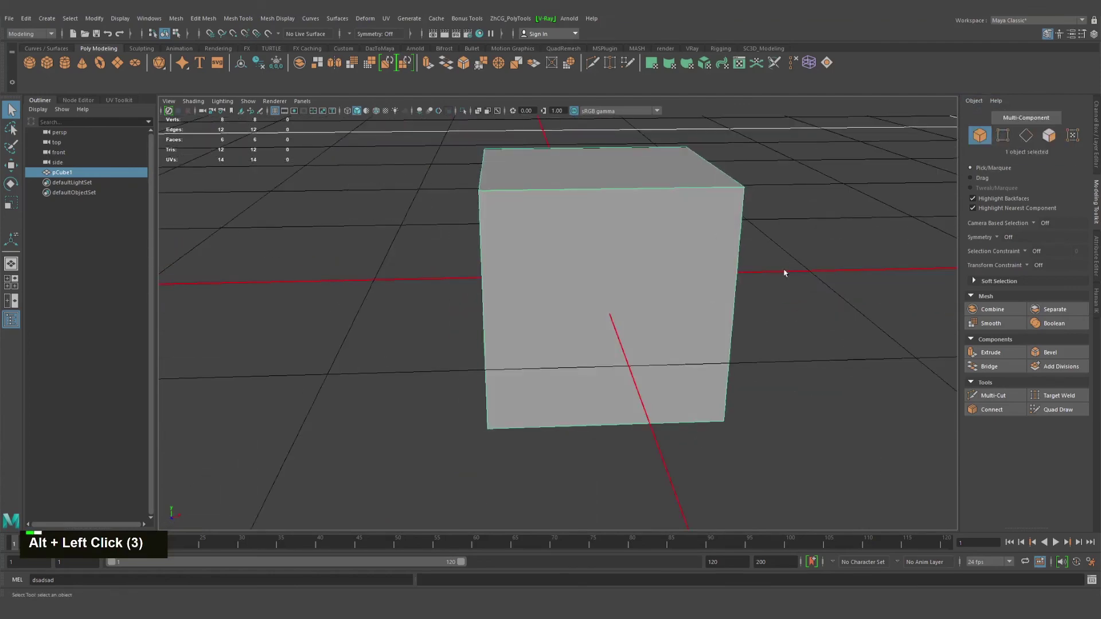
pyautogui.keyDown('alt'); pyautogui.moveTo(784, 273); pyautogui.dragTo(746, 243, button='middle'); pyautogui.keyUp('alt')
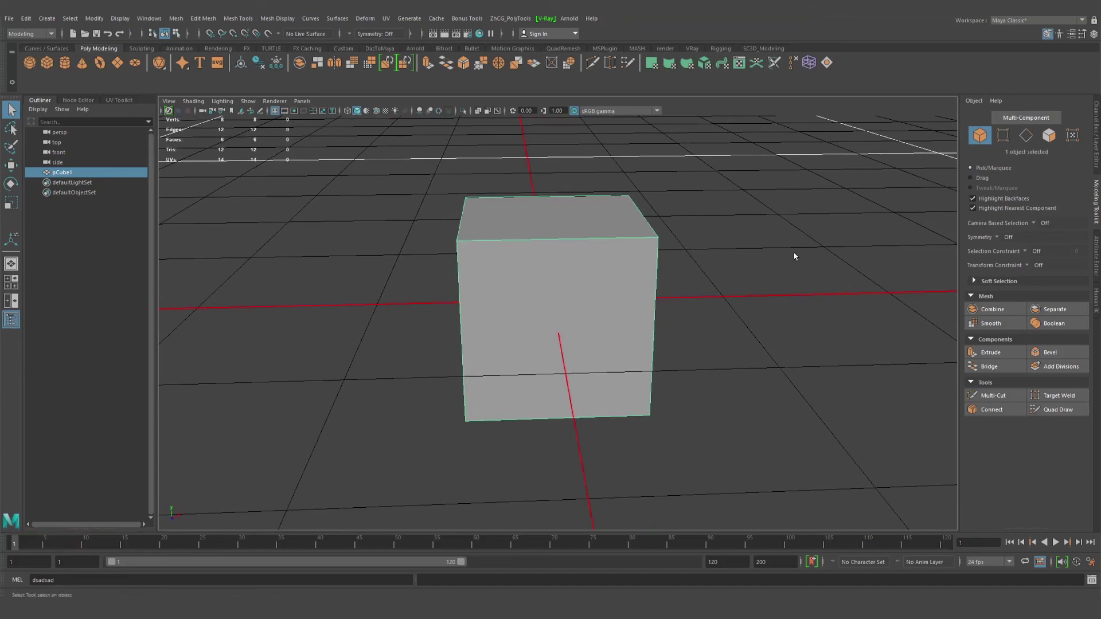
pyautogui.keyDown('alt'); pyautogui.moveTo(820, 265); pyautogui.dragTo(715, 287, button='right'); pyautogui.keyUp('alt')
pyautogui.keyDown('alt'); pyautogui.moveTo(715, 287); pyautogui.dragTo(949, 192); pyautogui.keyUp('alt')
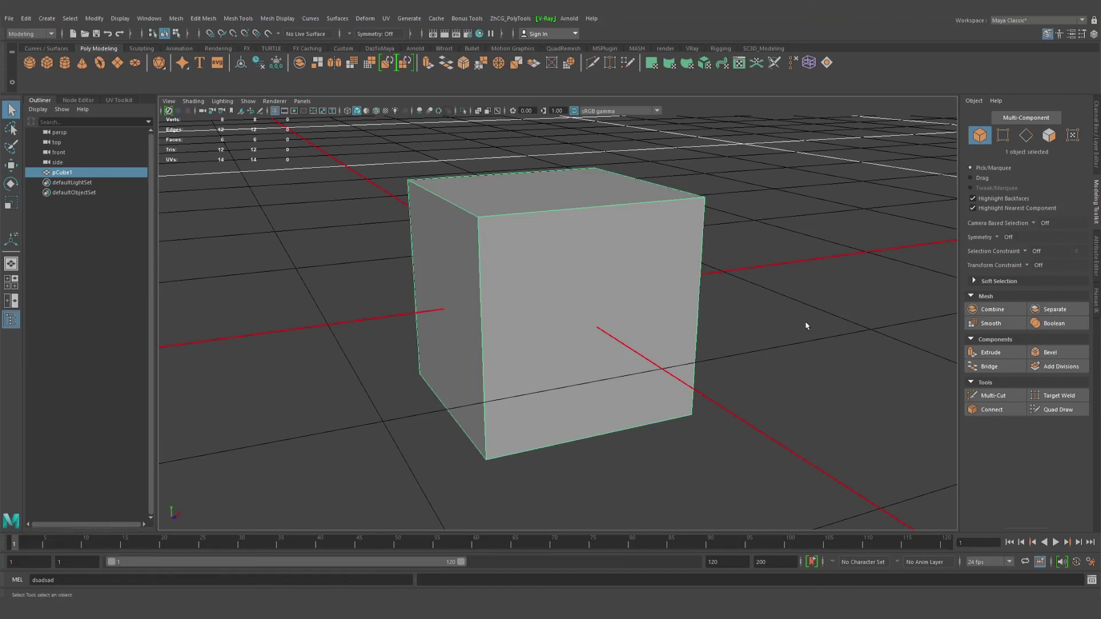
pyautogui.keyDown('alt'); pyautogui.moveTo(805, 326); pyautogui.dragTo(789, 307, button='middle'); pyautogui.keyUp('alt')
pyautogui.keyDown('alt'); pyautogui.moveTo(789, 308); pyautogui.dragTo(806, 327, button='right'); pyautogui.keyUp('alt')
pyautogui.keyDown('alt'); pyautogui.moveTo(806, 327); pyautogui.dragTo(793, 317); pyautogui.keyUp('alt')
pyautogui.keyDown('alt'); pyautogui.moveTo(794, 317); pyautogui.dragTo(752, 317, button='middle'); pyautogui.keyUp('alt')
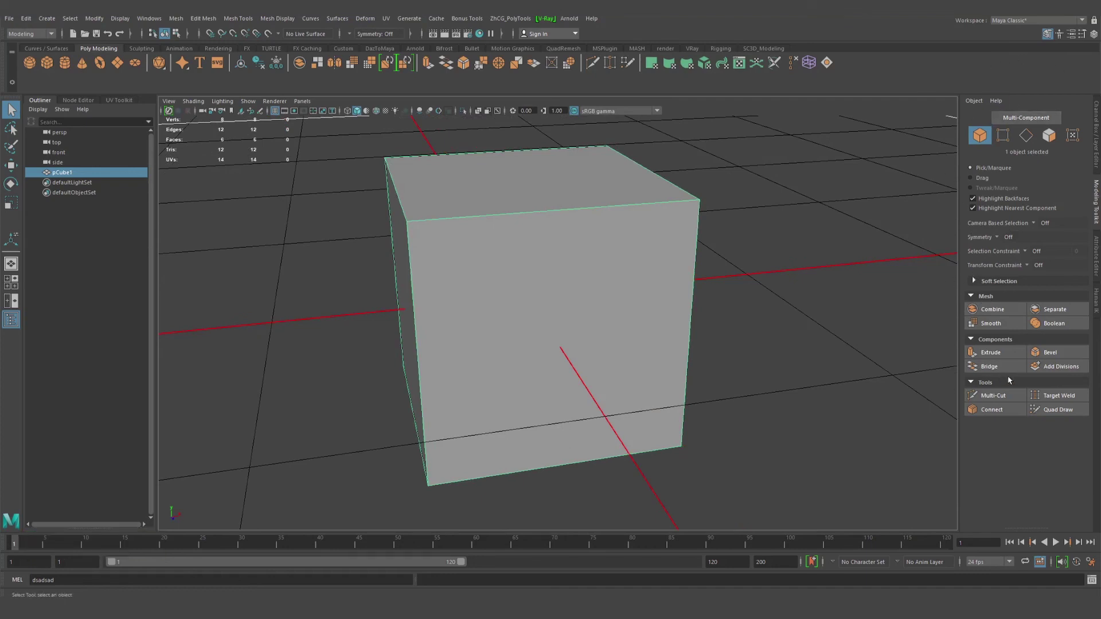
pyautogui.keyDown('alt'); pyautogui.moveTo(668, 297); pyautogui.dragTo(567, 270); pyautogui.keyUp('alt')
pyautogui.keyDown('alt'); pyautogui.moveTo(568, 270); pyautogui.dragTo(880, 256, button='right'); pyautogui.keyUp('alt')
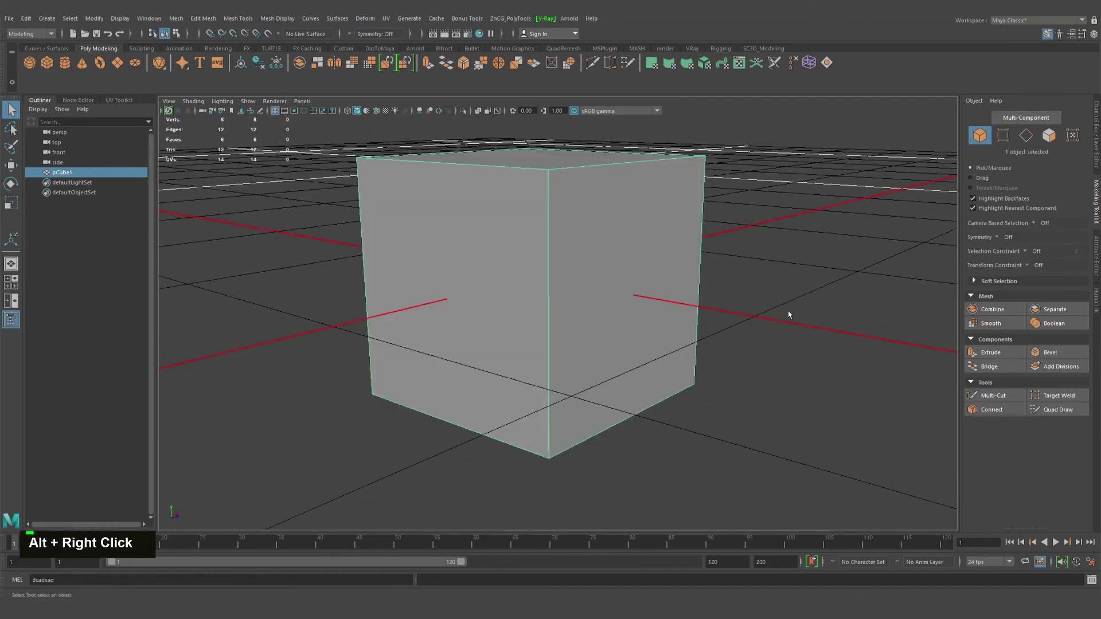